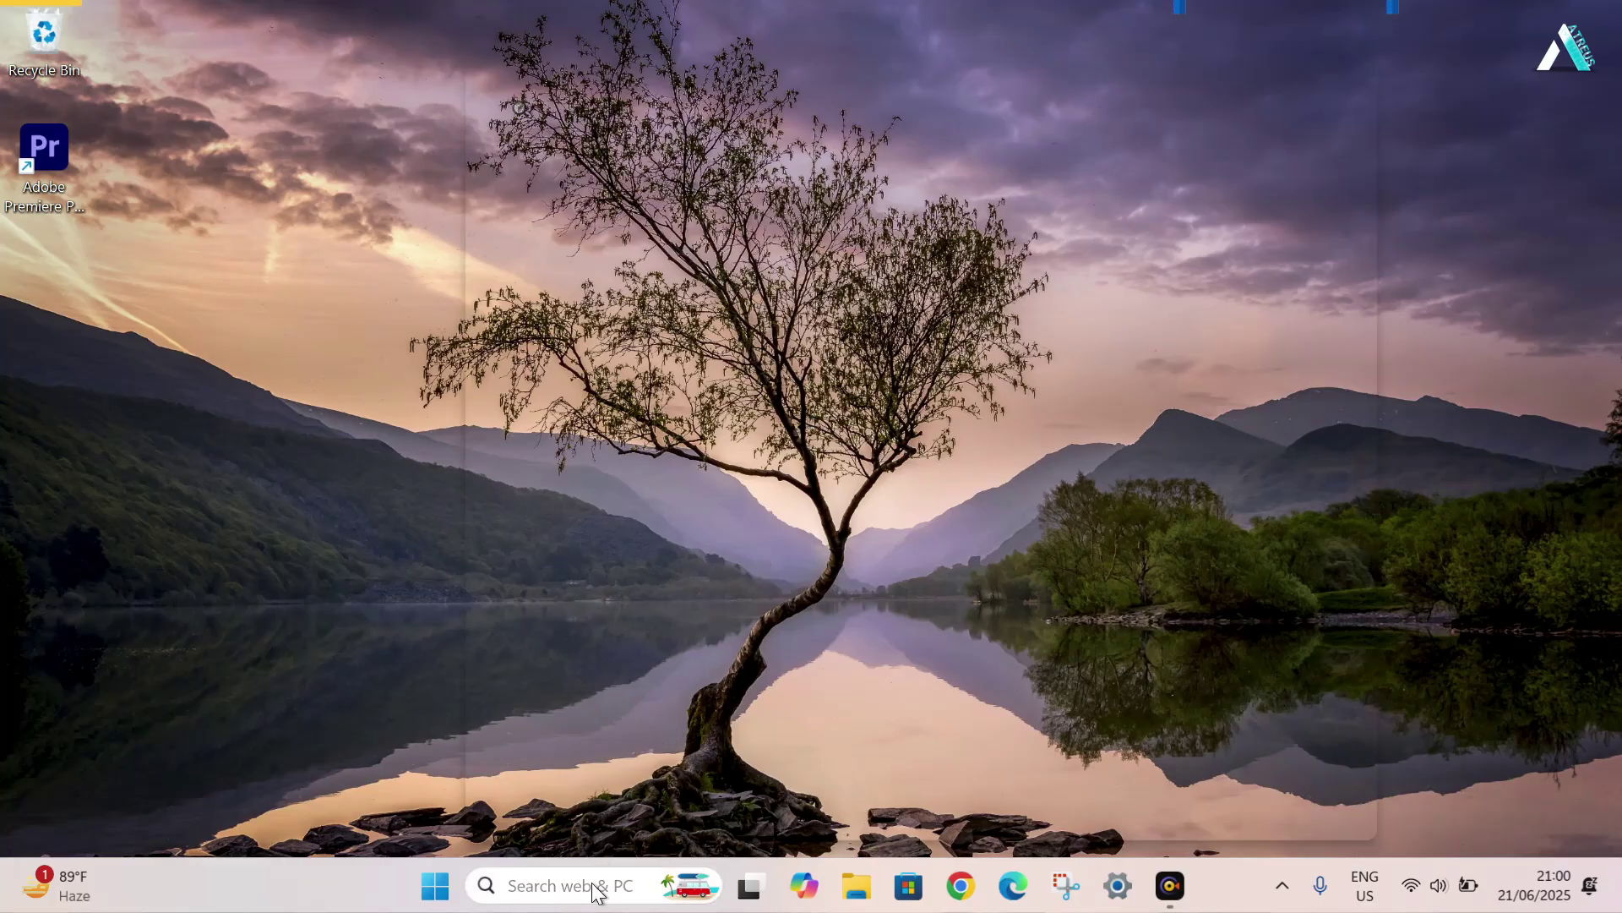
Step: Search Windows for 'control pa' and open Control Panel
click(594, 884)
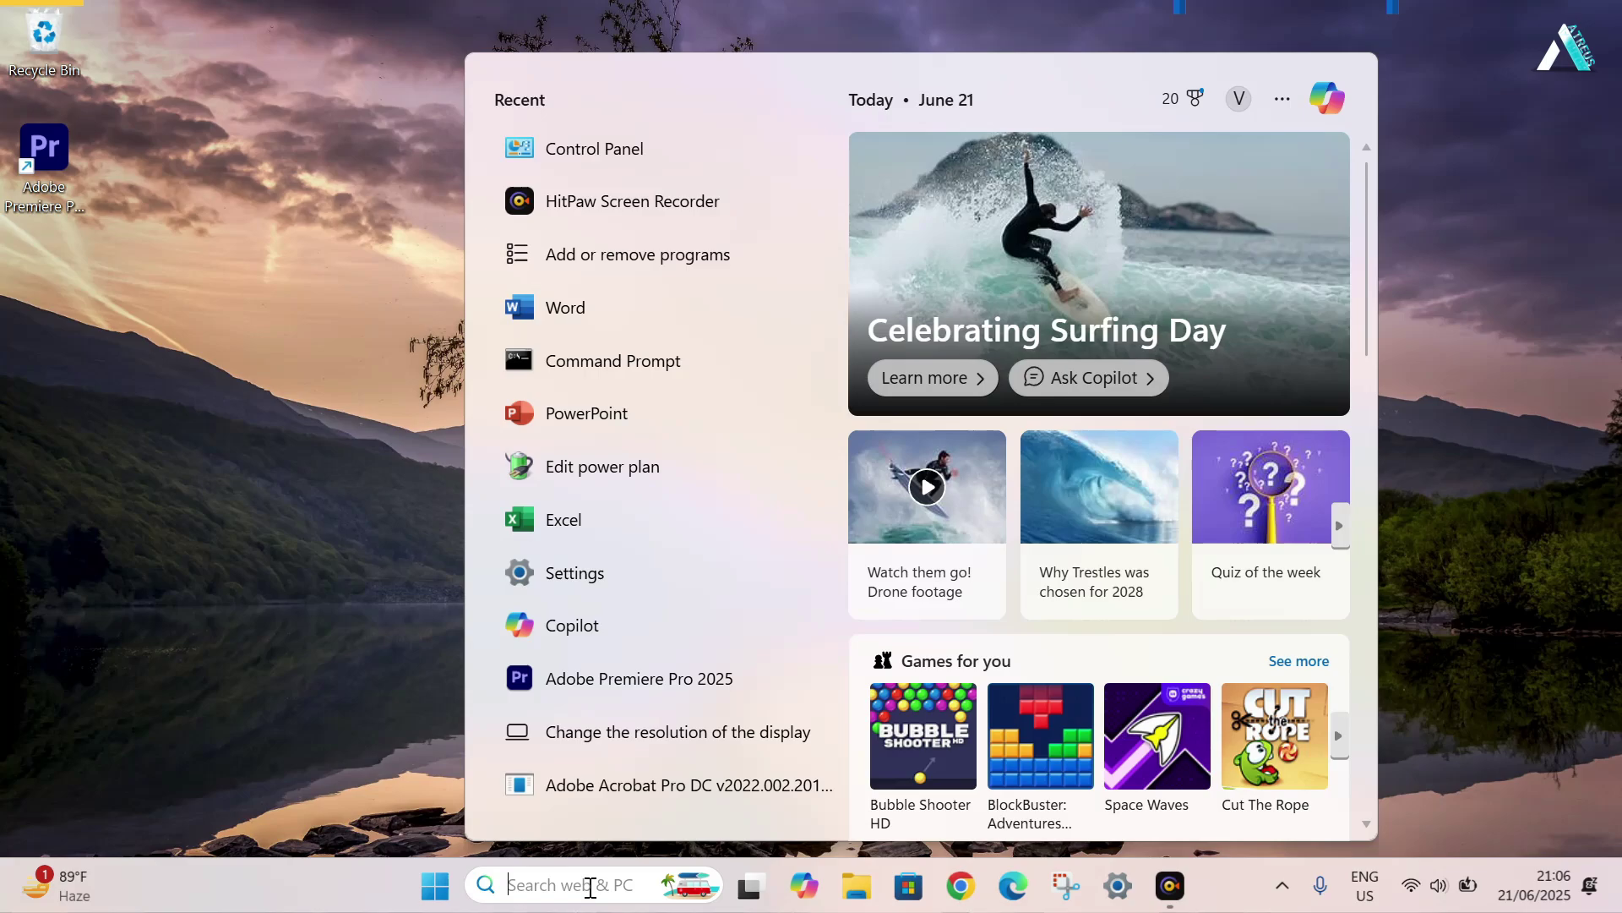
text(control pa)
key(Return)
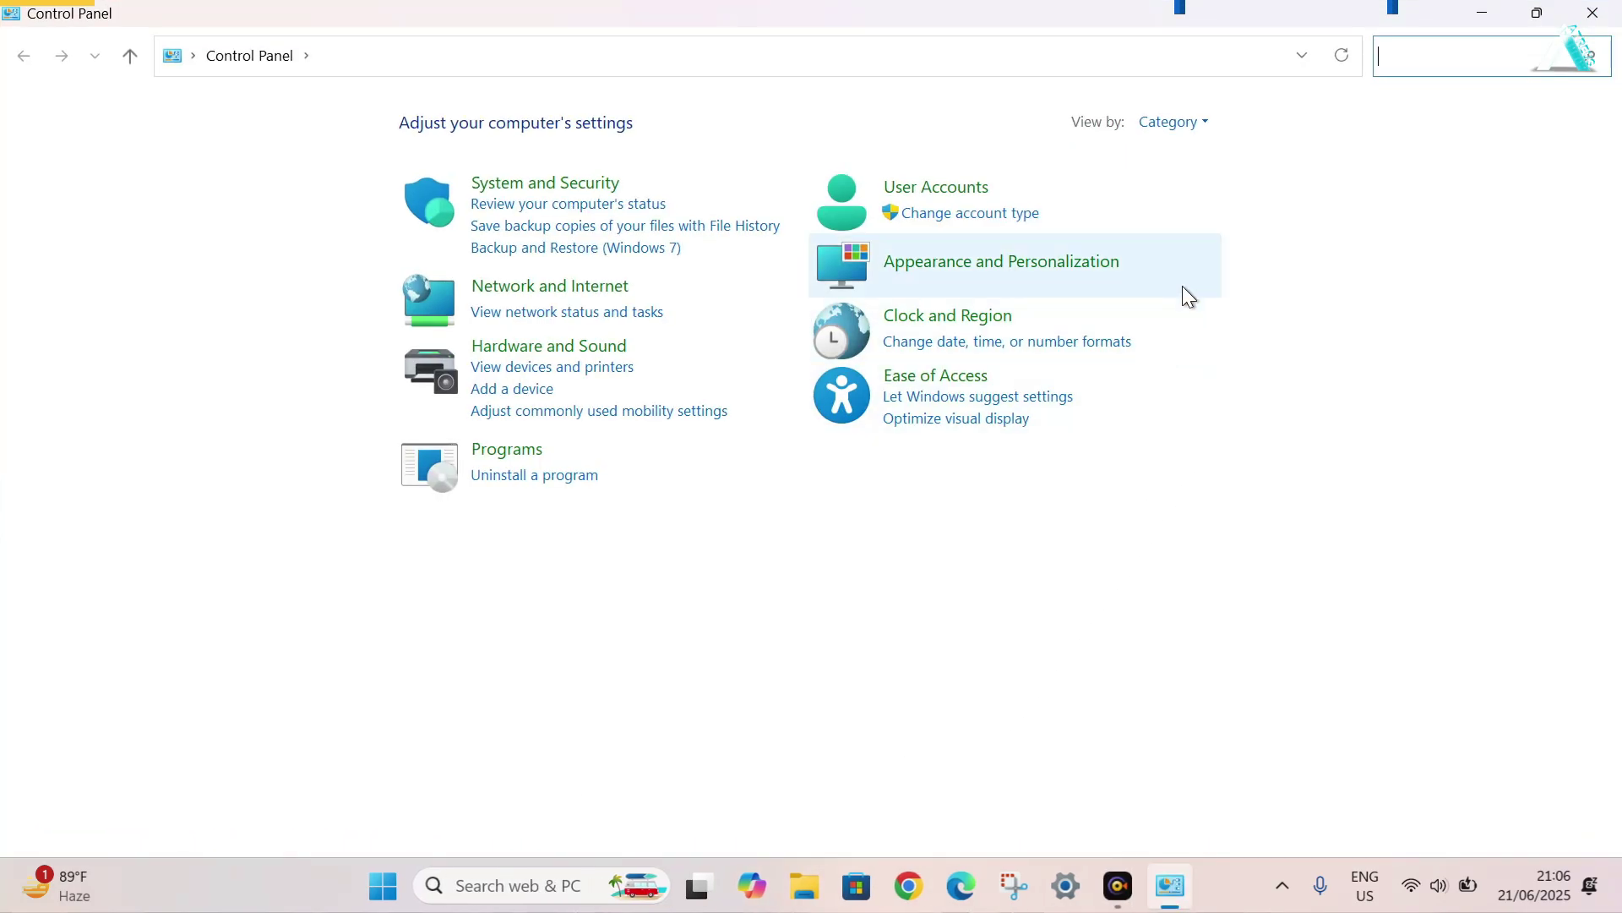
click(1171, 125)
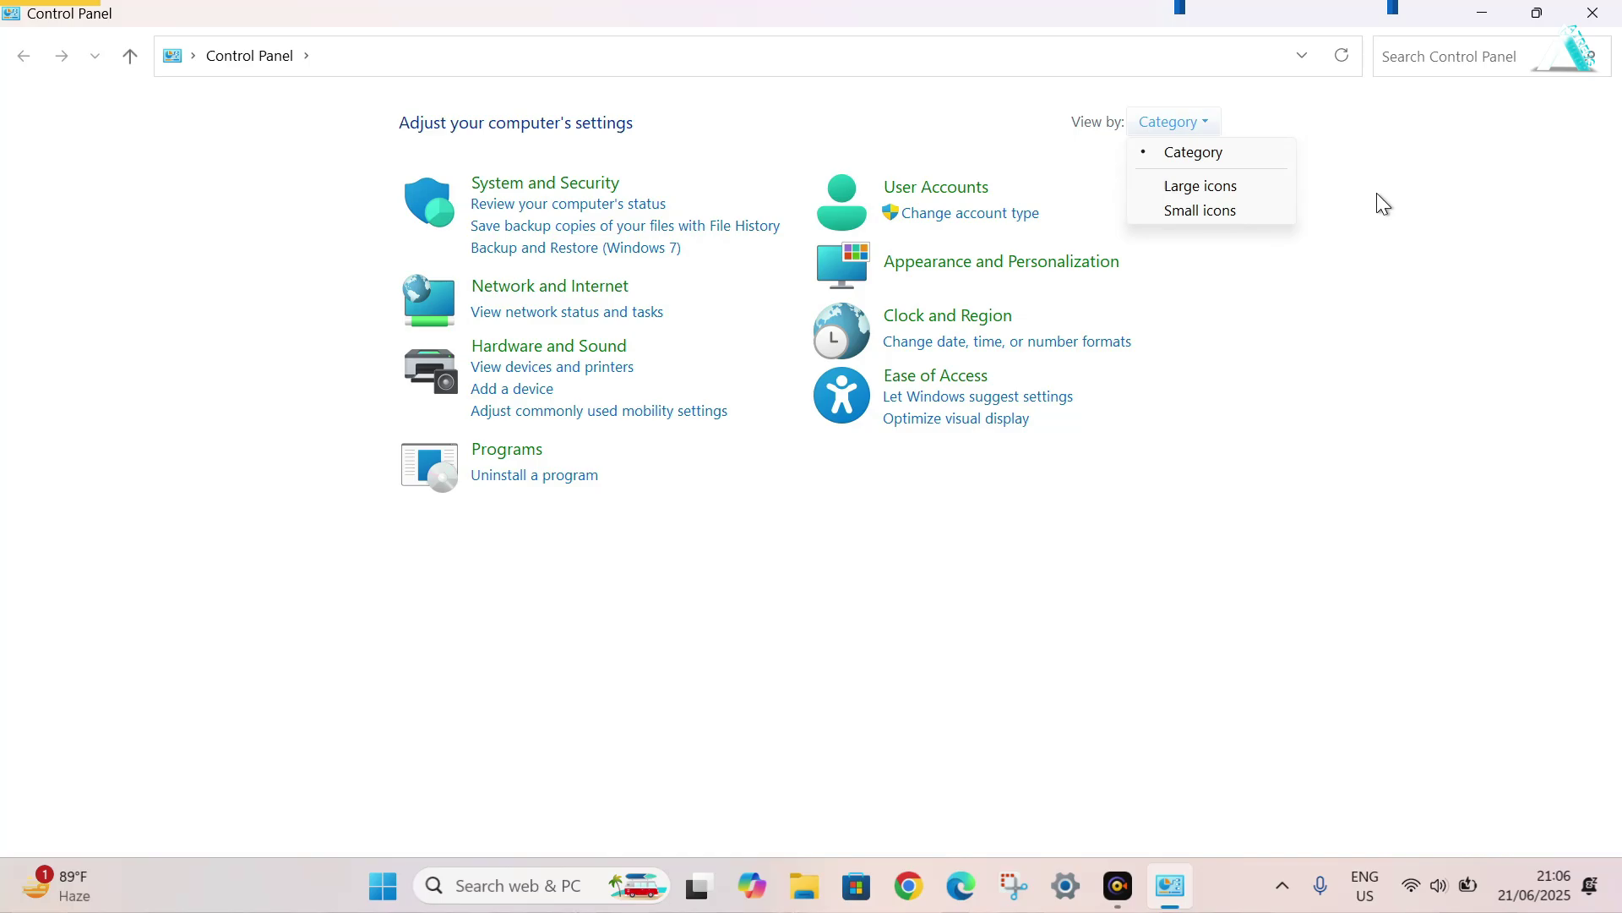
click(1391, 522)
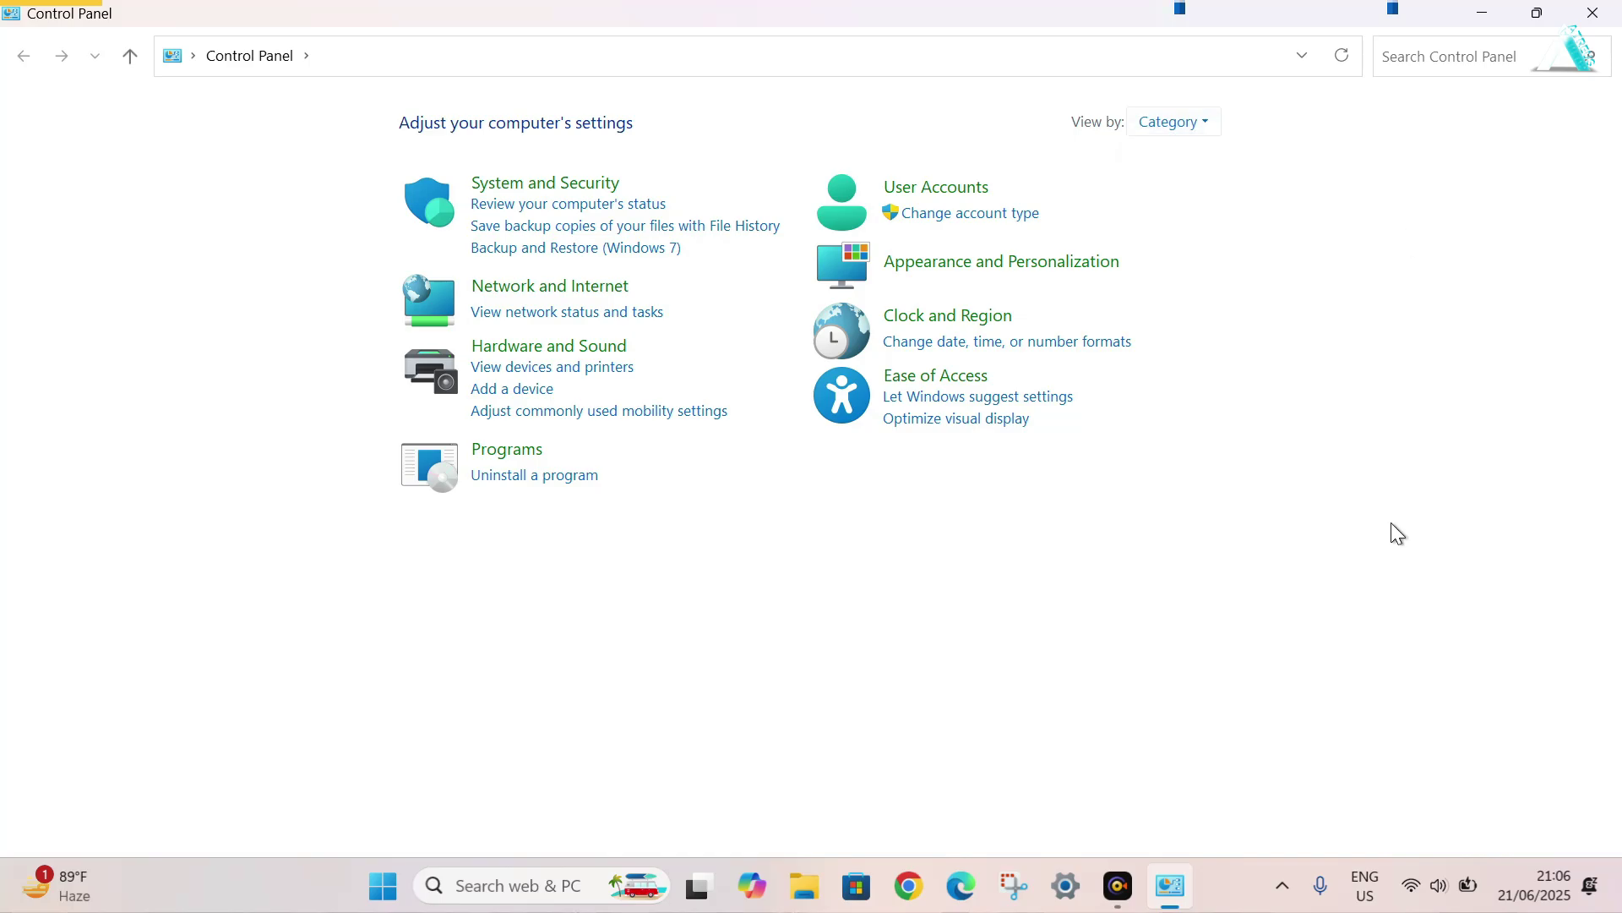
Step: In Uninstall a program, select Microsoft Office LTSC Professional Plus 2021
click(511, 478)
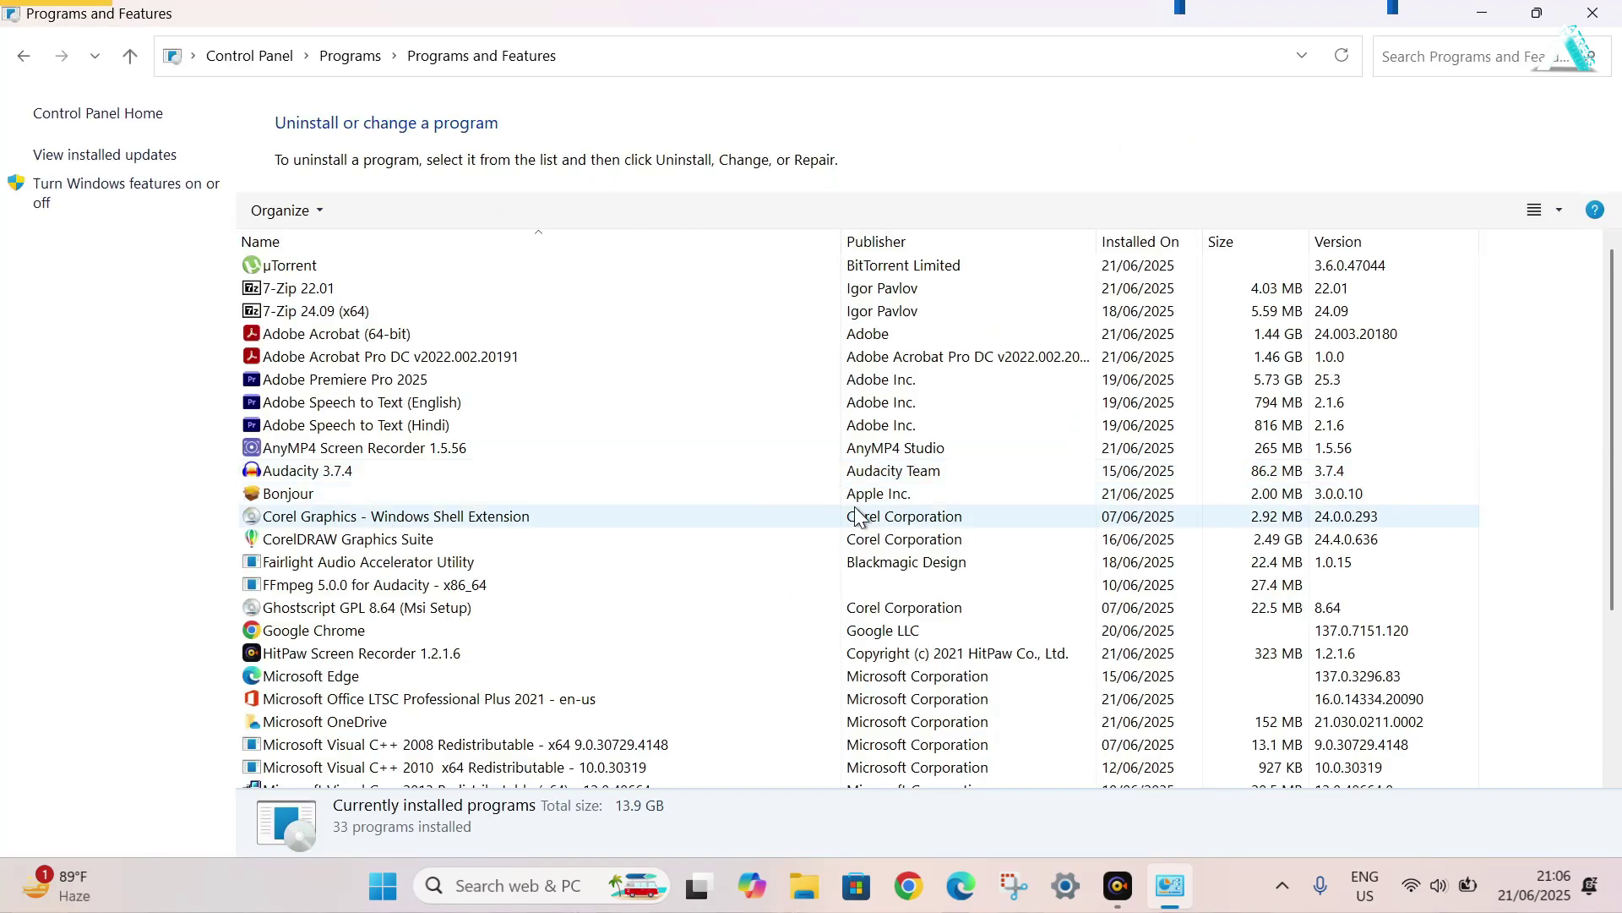
scroll(857, 515, down, 3)
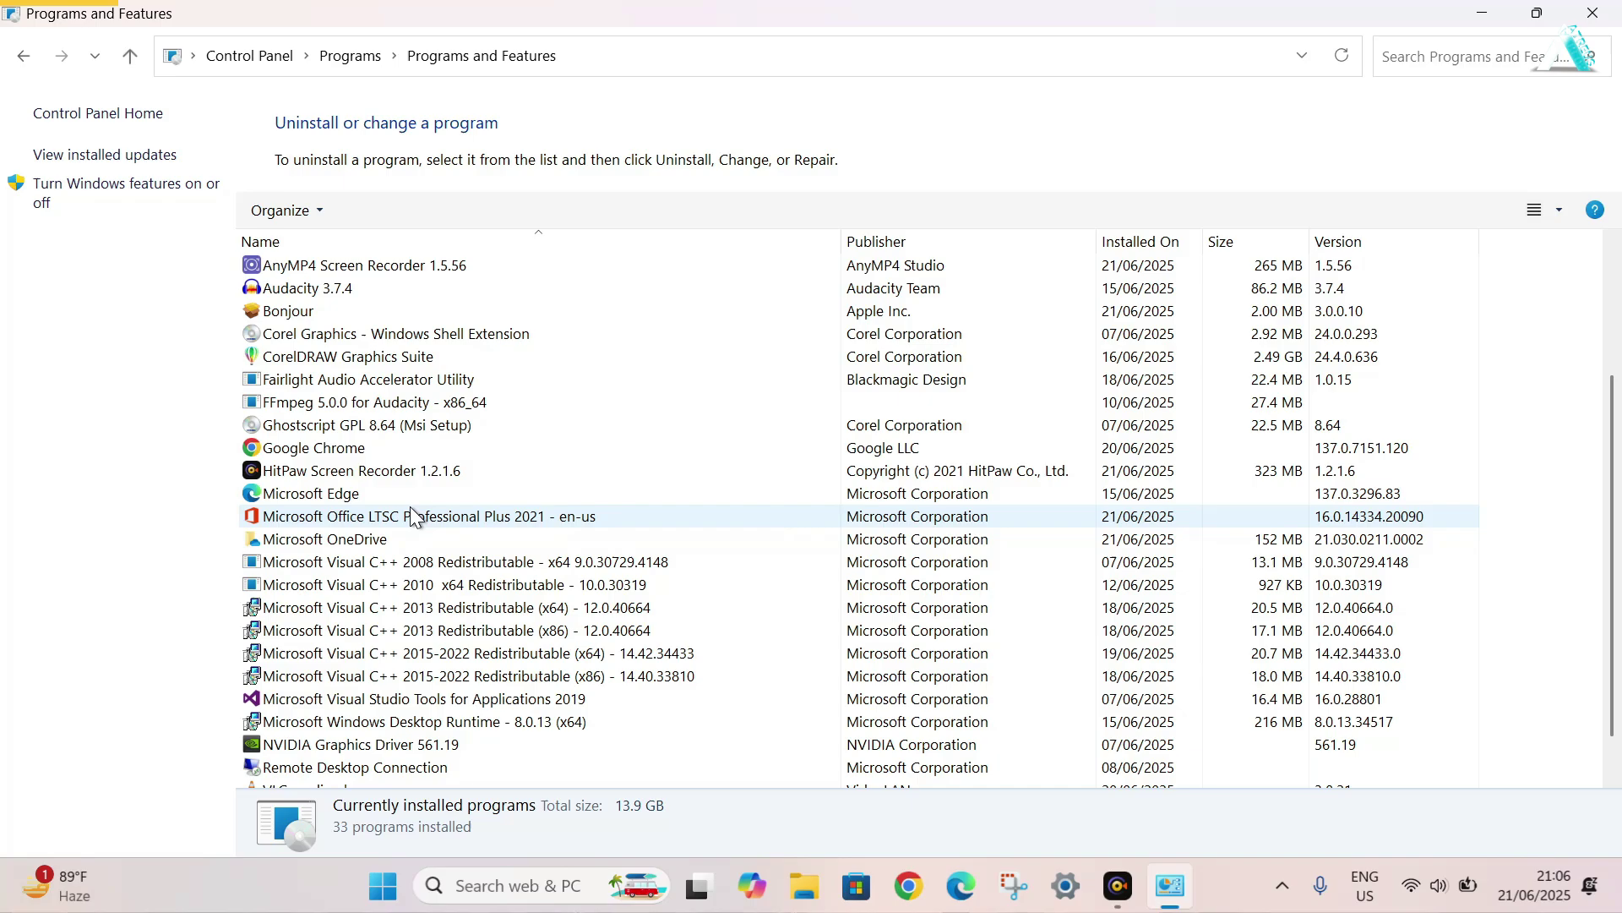
click(412, 516)
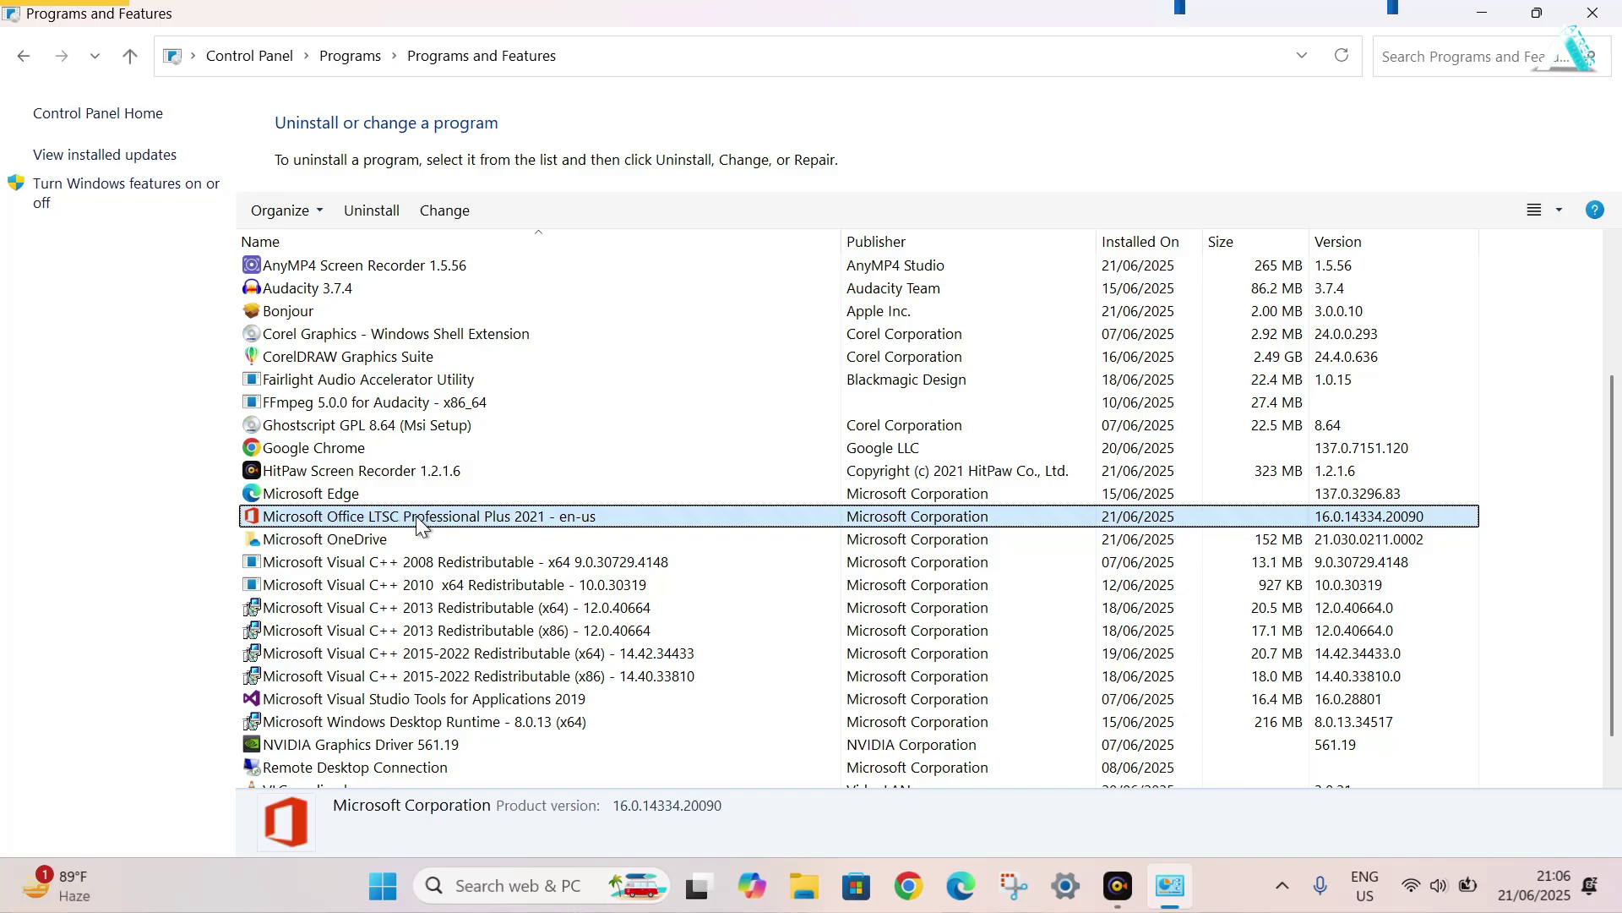
Step: Uninstall Microsoft Office LTSC Professional Plus 2021, then close Programs and Features
right_click(441, 525)
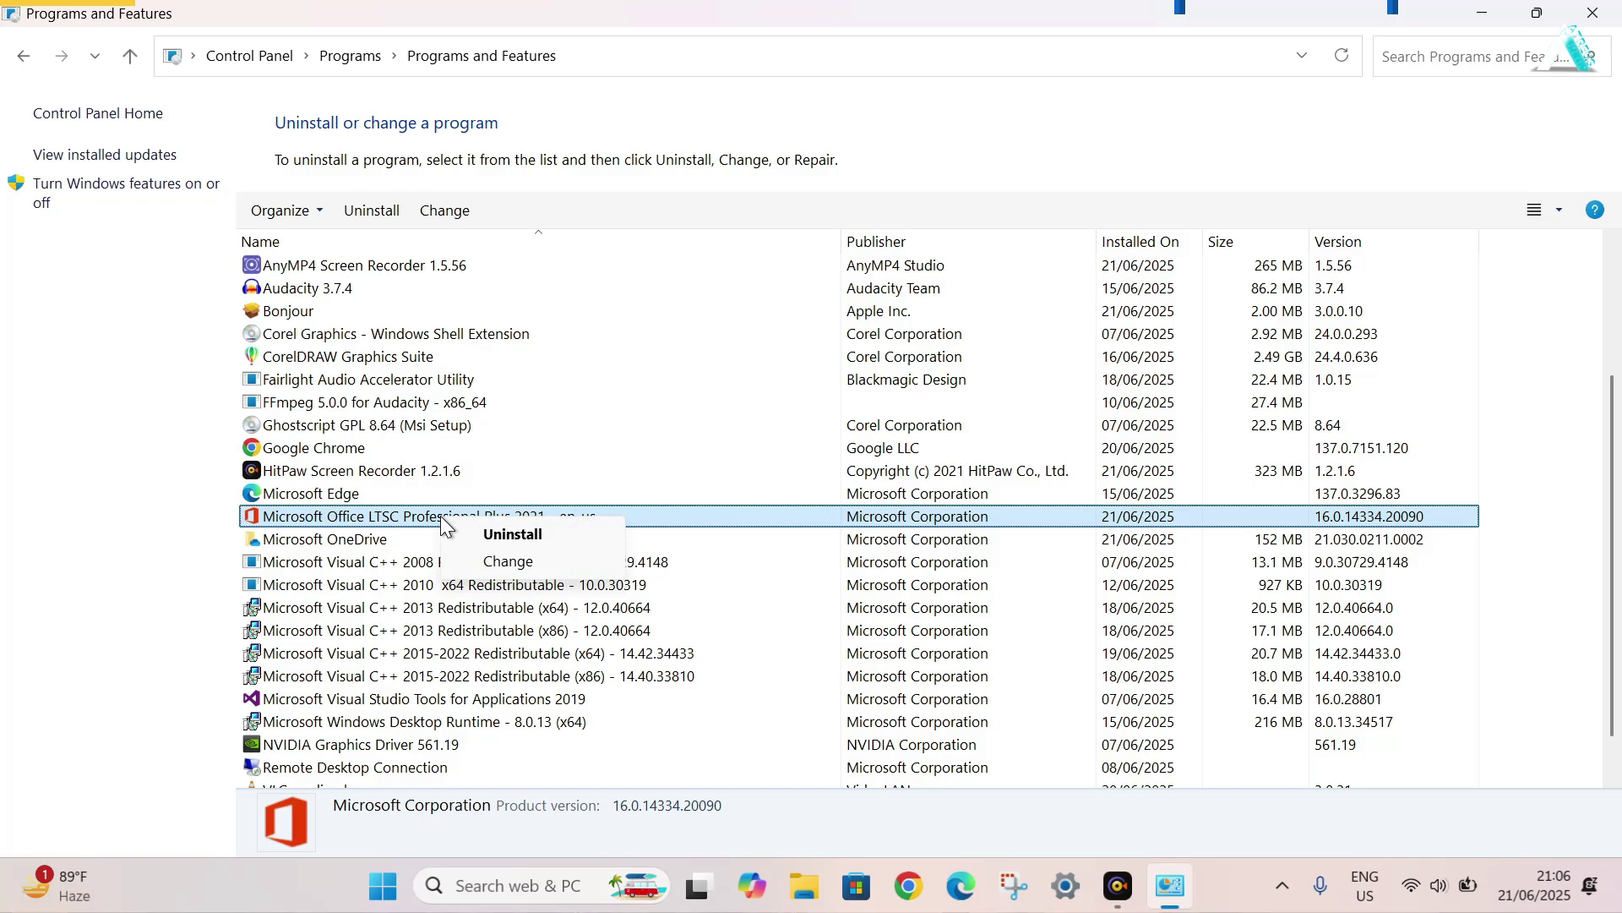
click(514, 534)
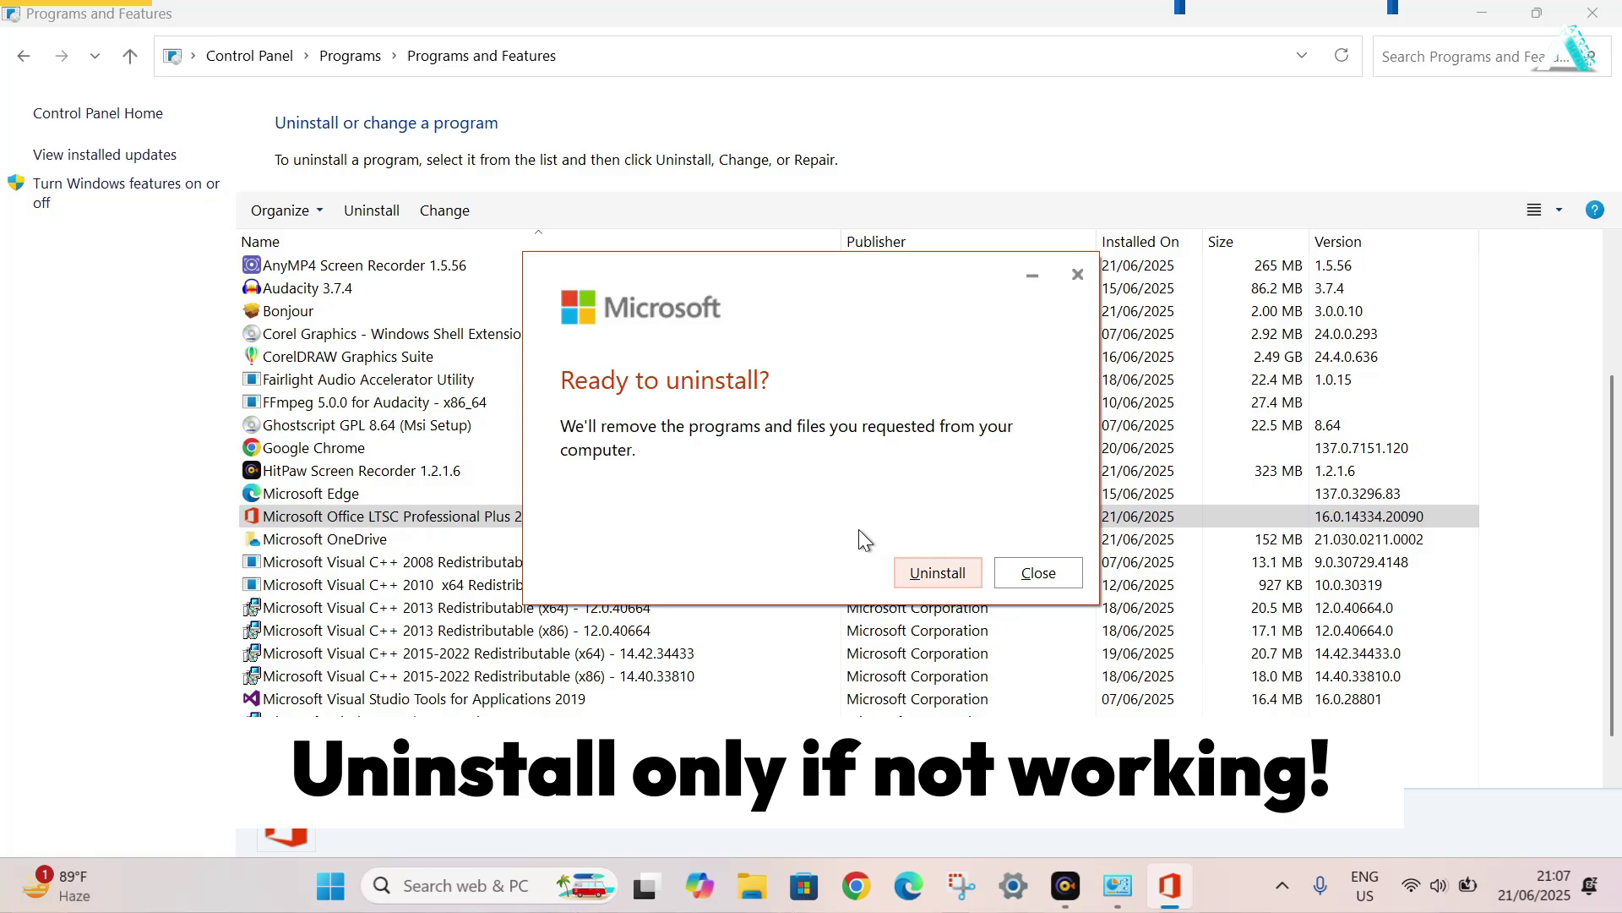
click(938, 573)
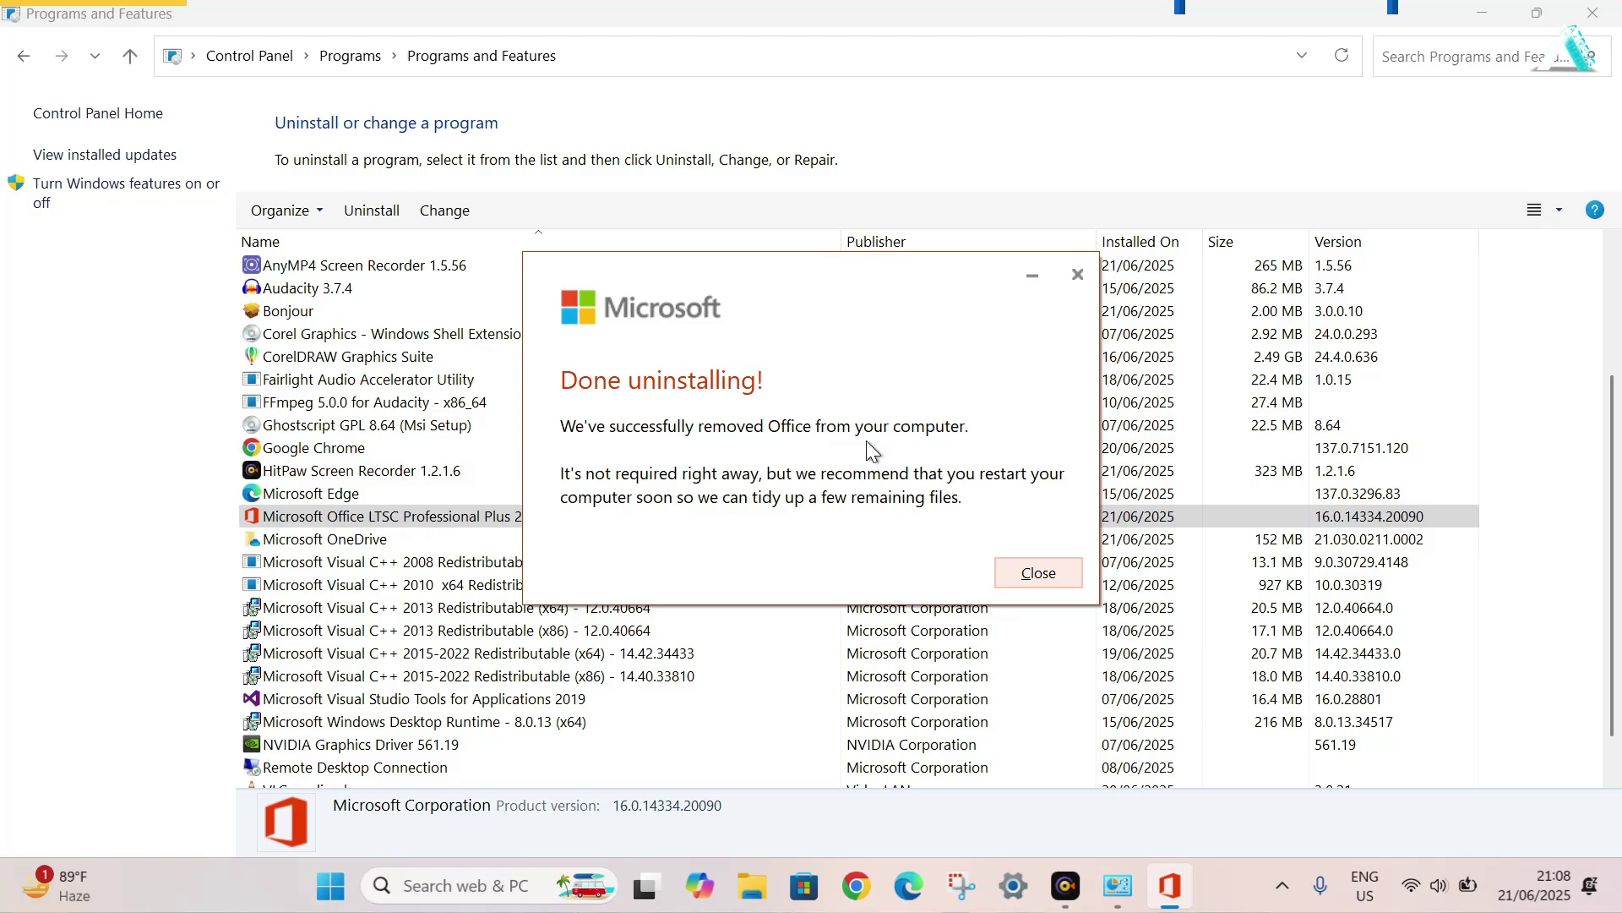
click(1034, 572)
click(1592, 12)
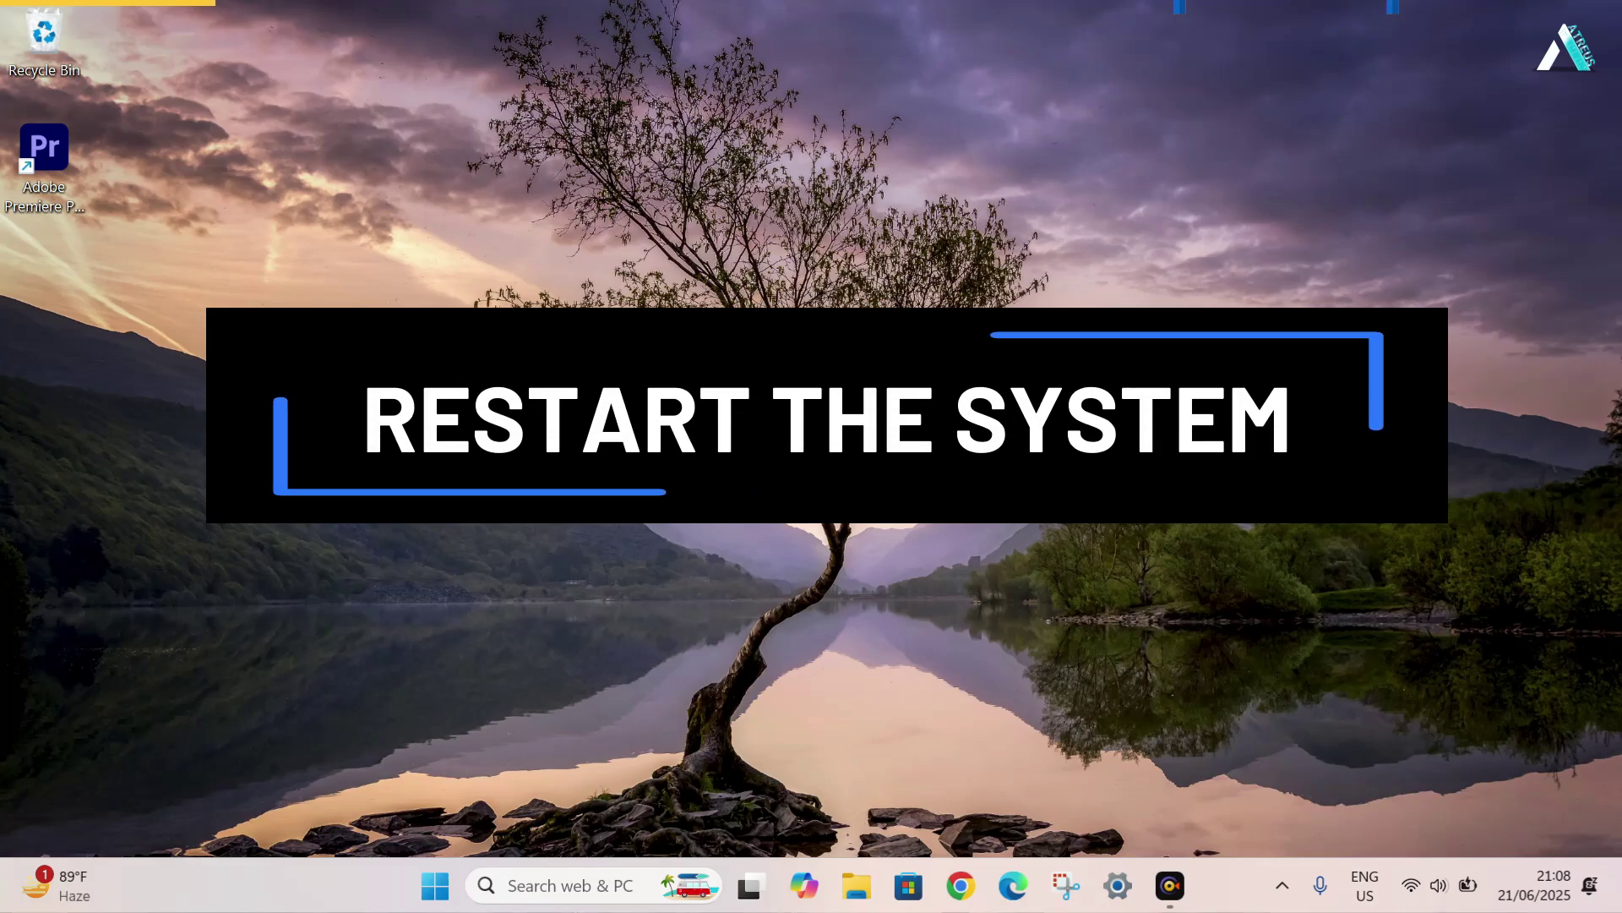
Step: Restart Windows from the Start menu's power options
click(1170, 886)
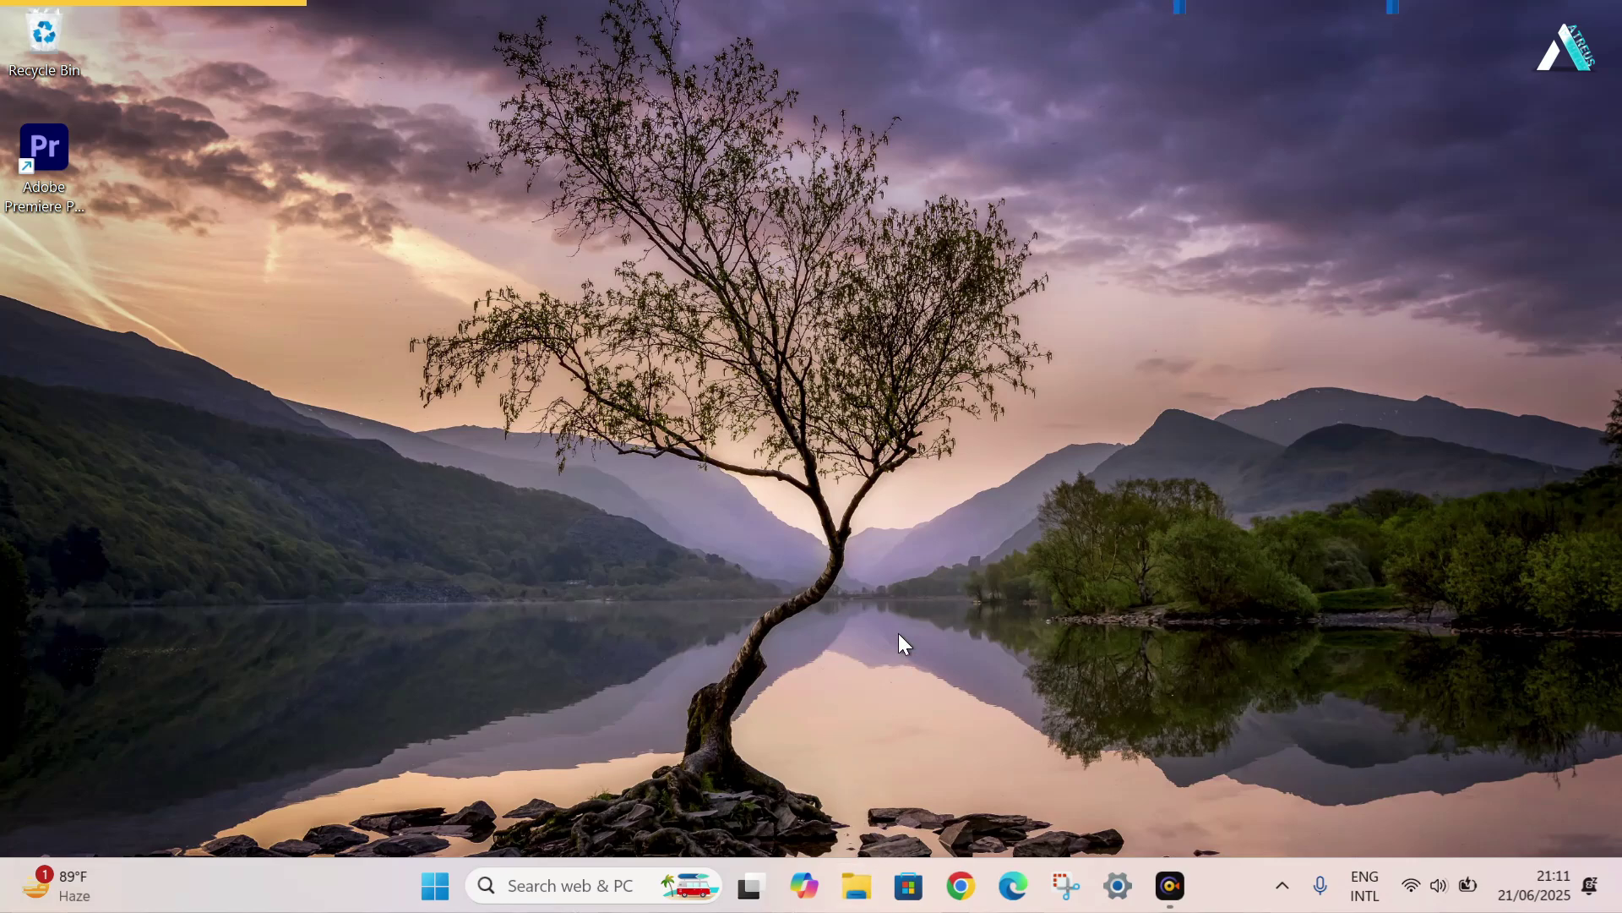
Step: In File Explorer, create a new 'Office 365' folder on Local Disk (C:) and open it
key(super+e)
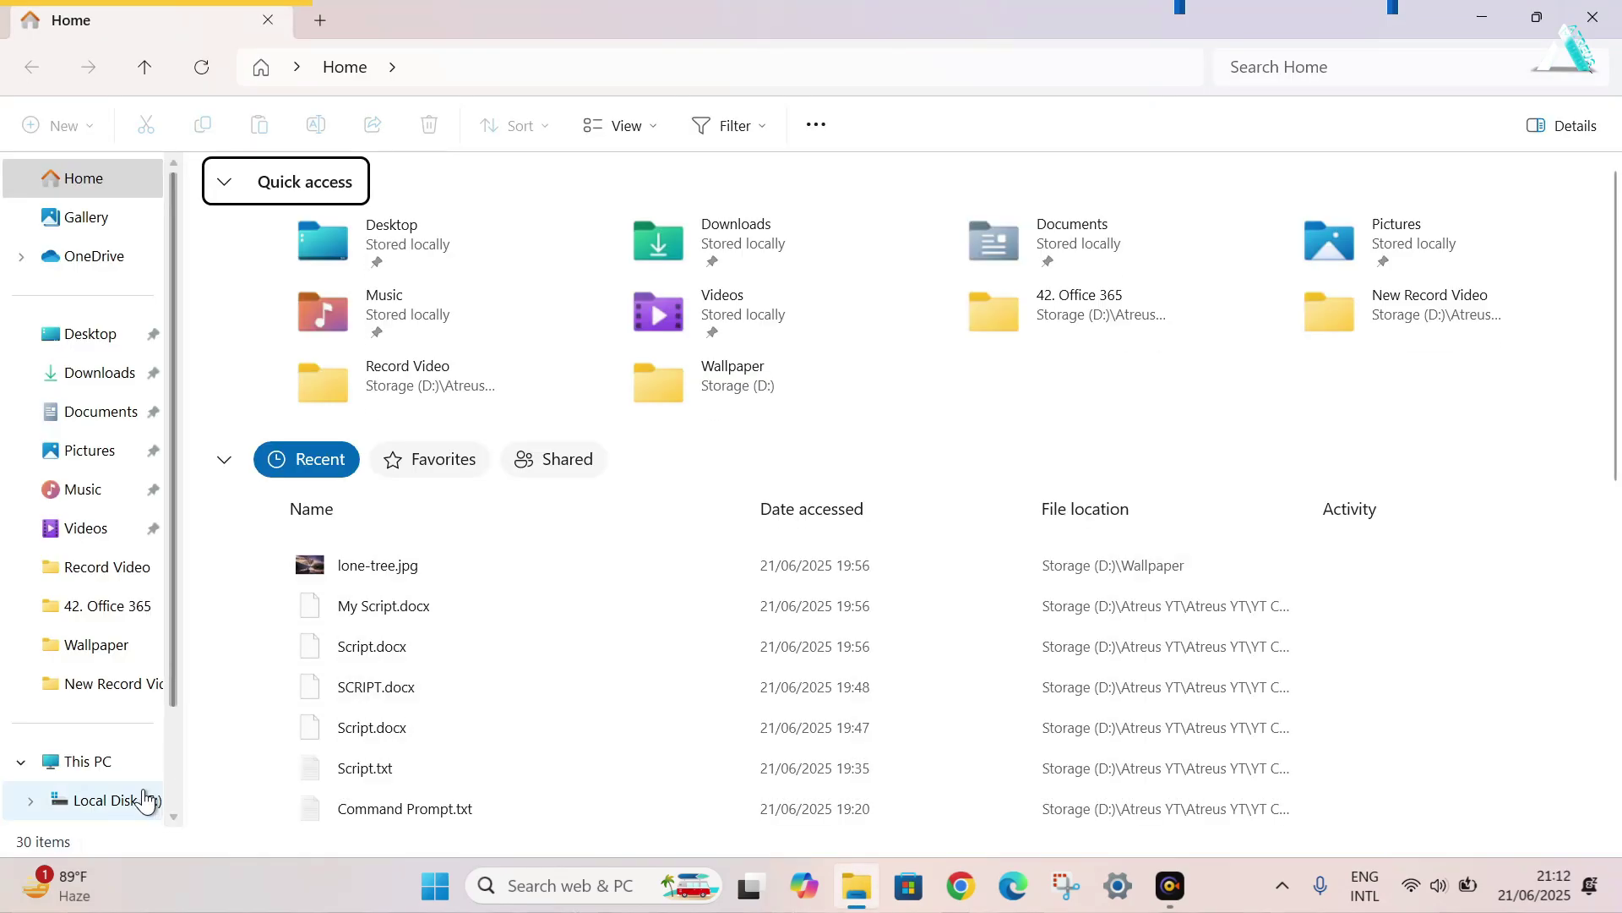
click(145, 799)
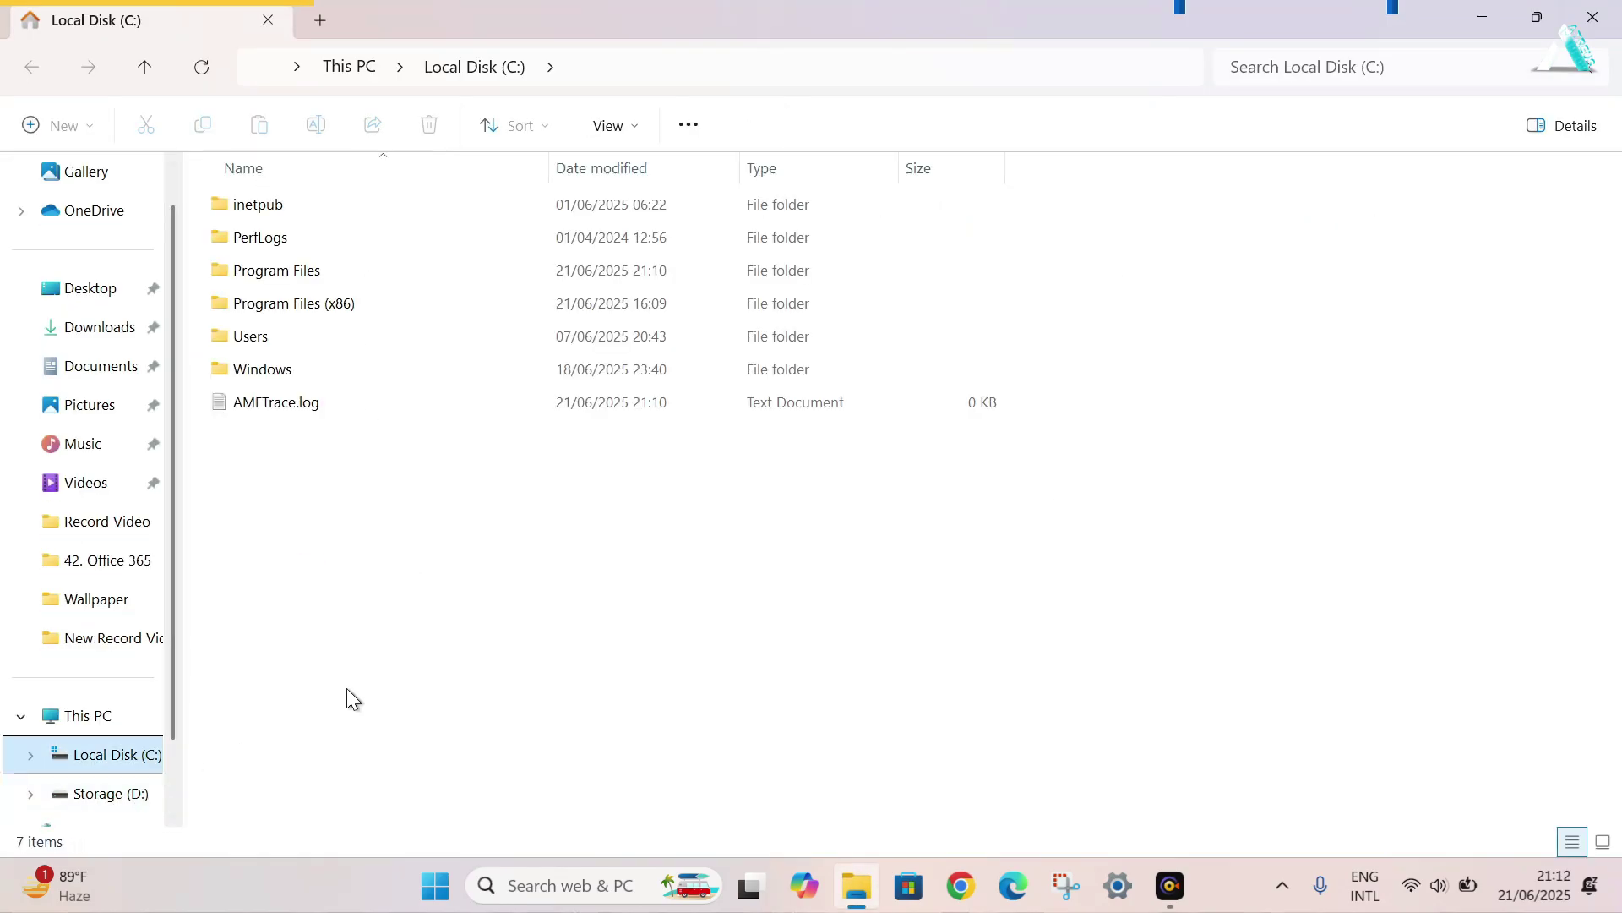
right_click(602, 539)
mouse_move(734, 342)
click(1053, 343)
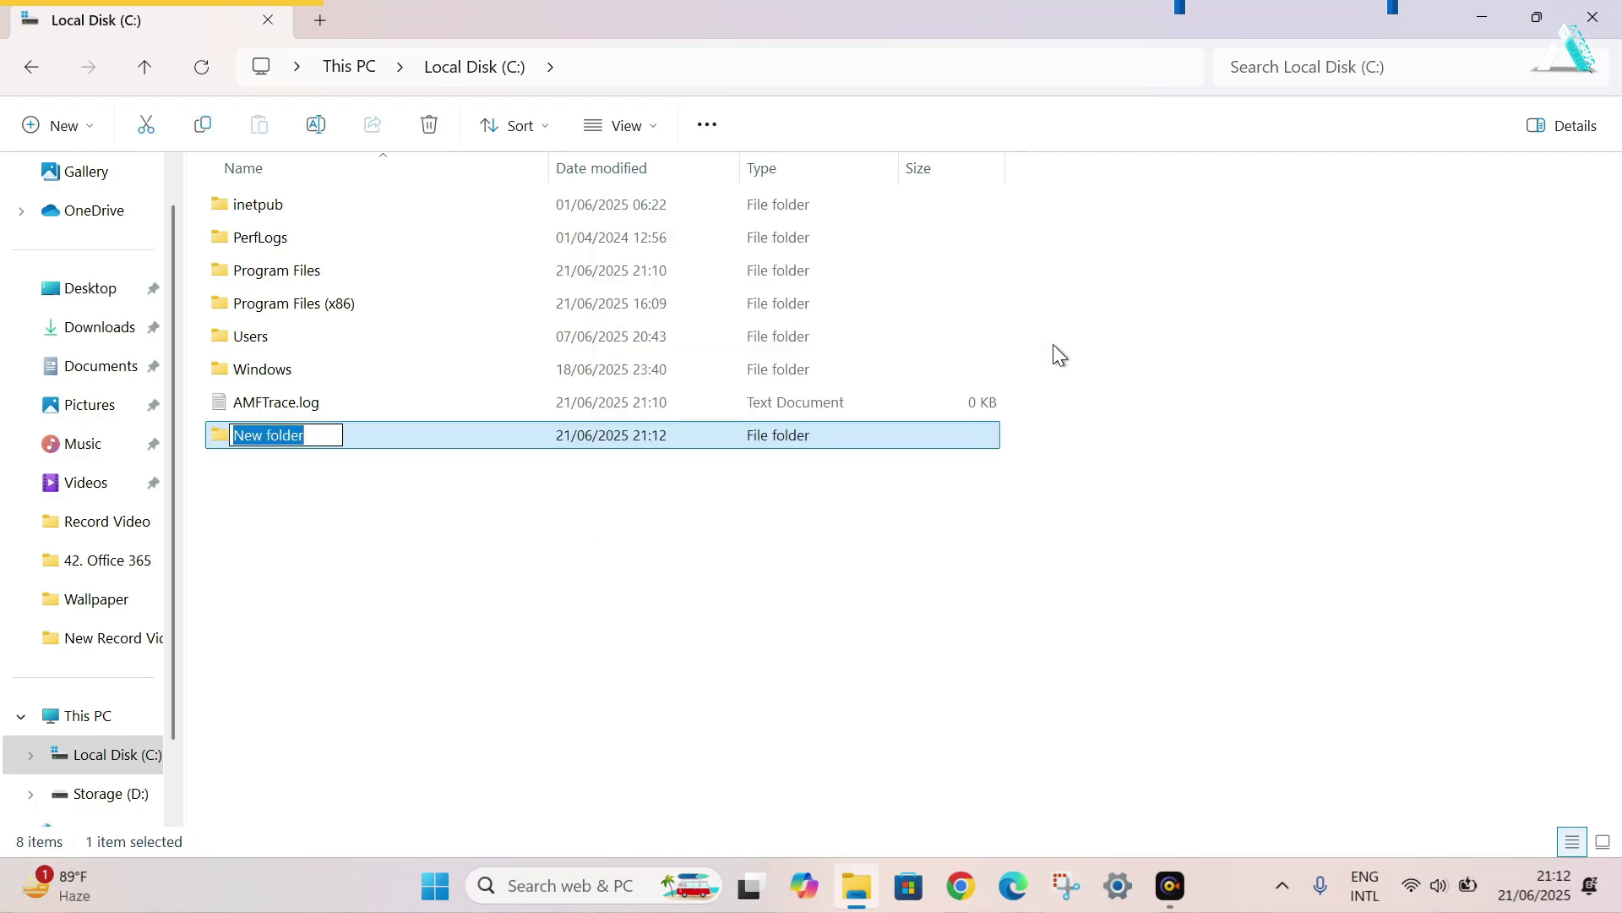
text(Office 365)
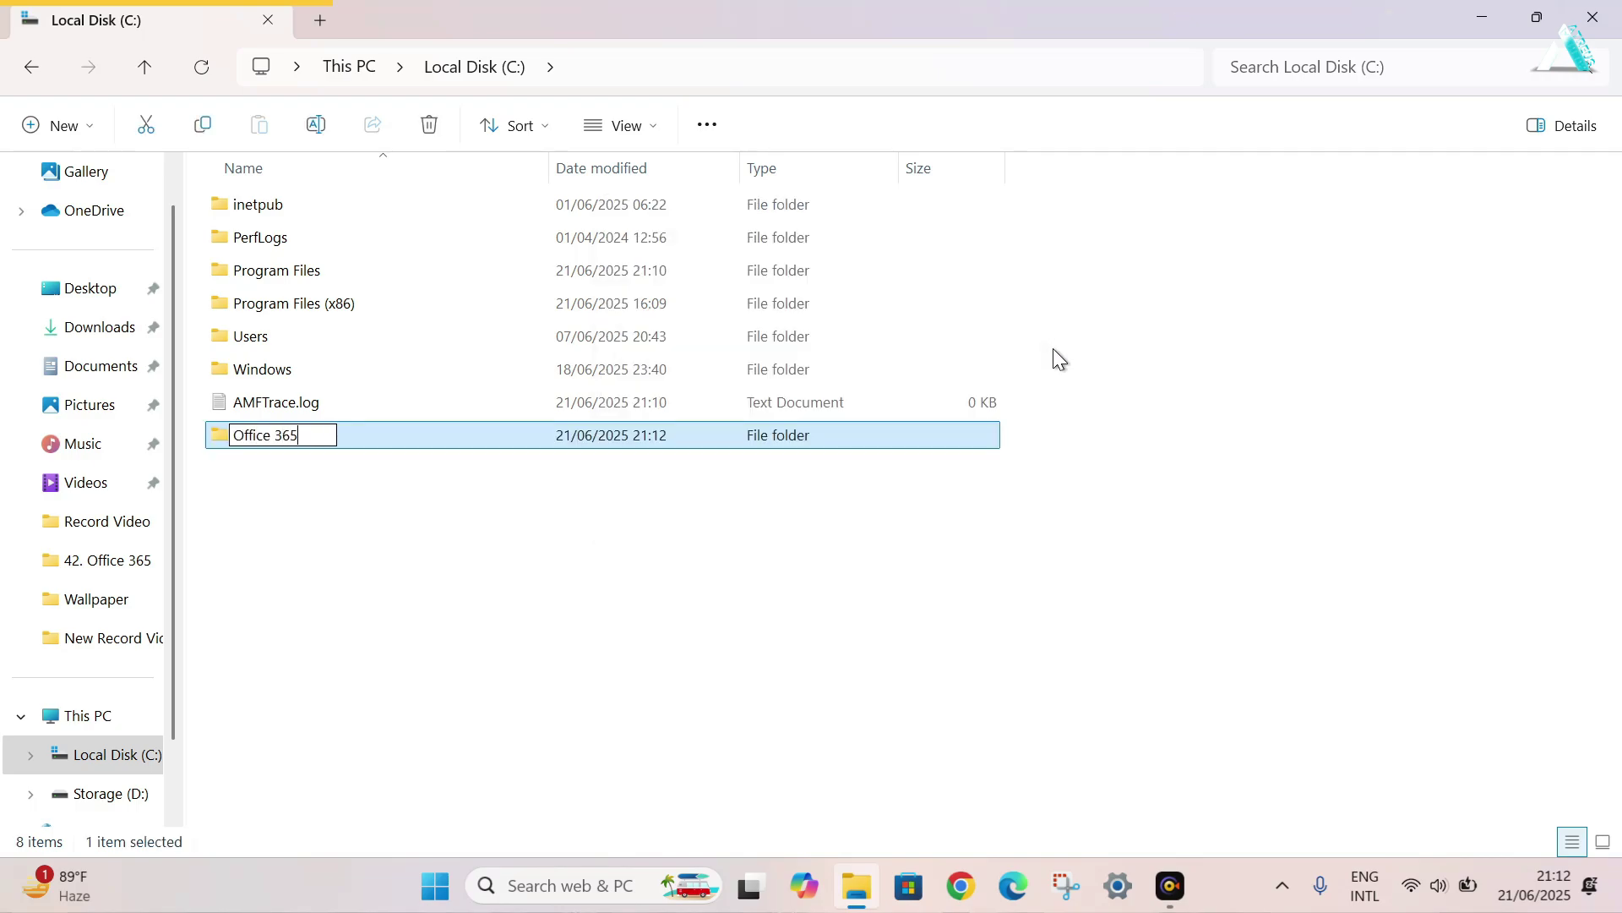
key(Return)
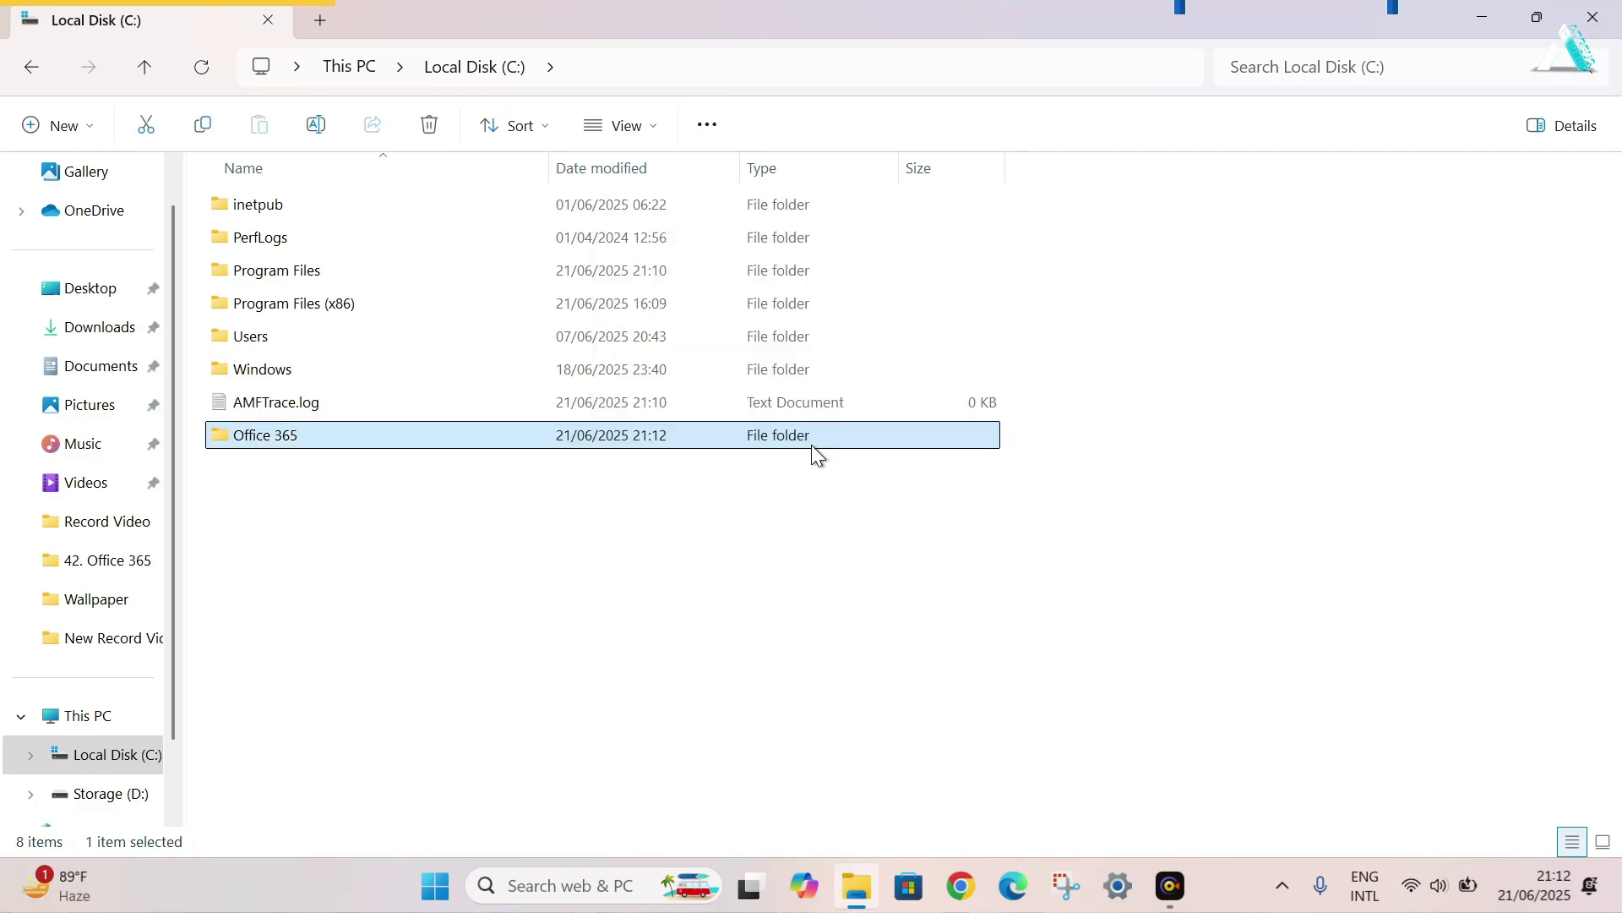
double_click(813, 441)
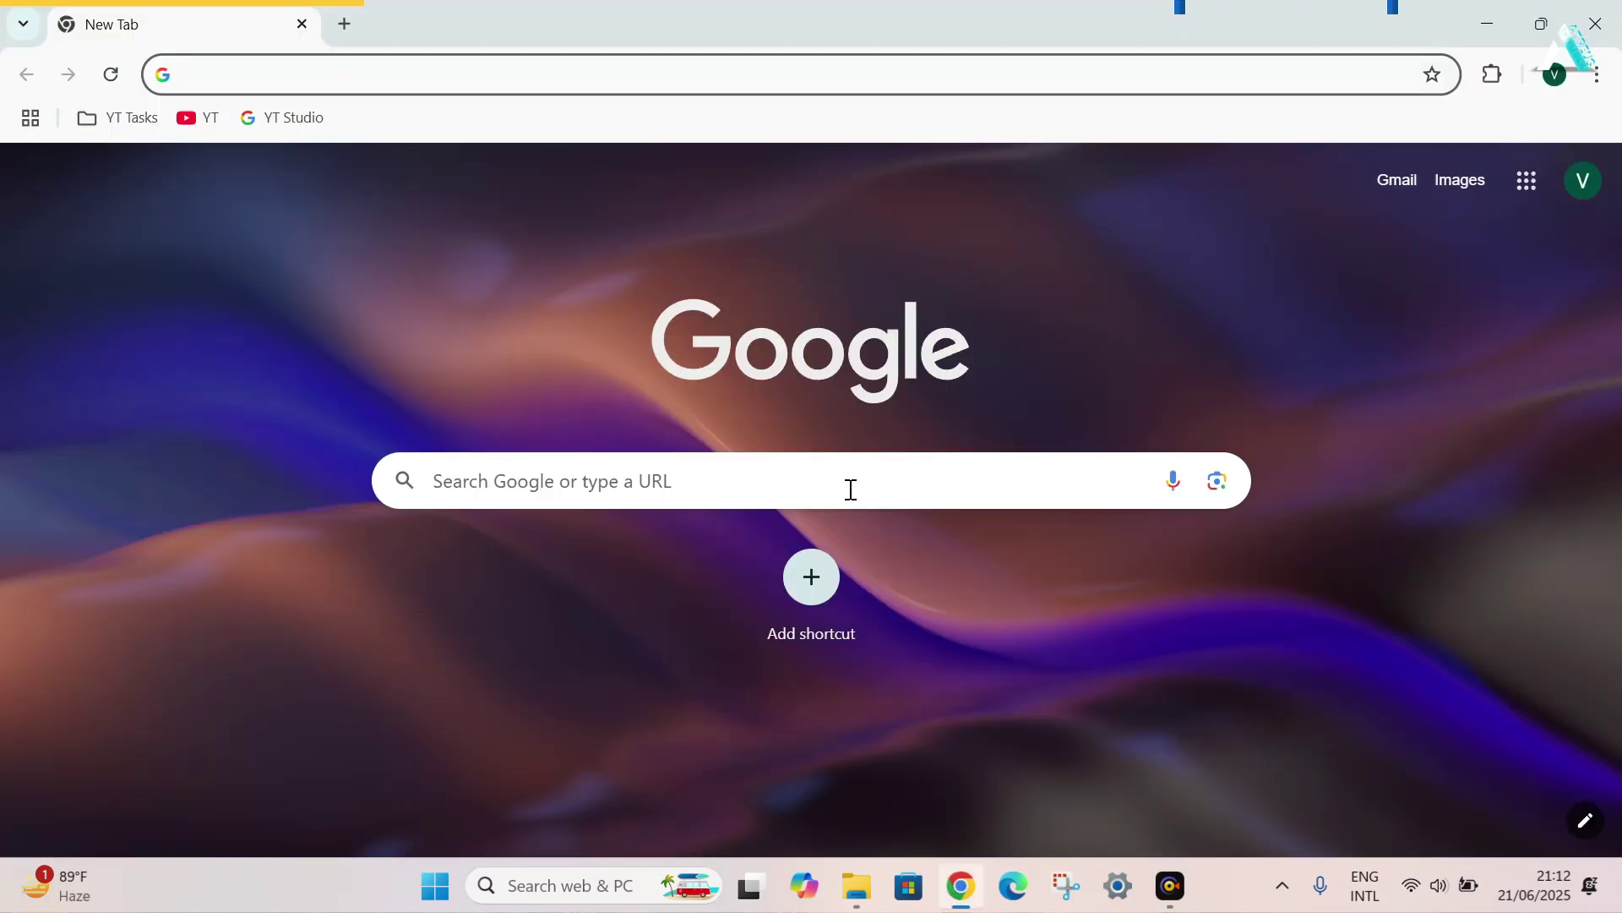
Step: Google 'office deployment tool' and open Microsoft's Office Deployment Tool download page
click(851, 490)
text(office de)
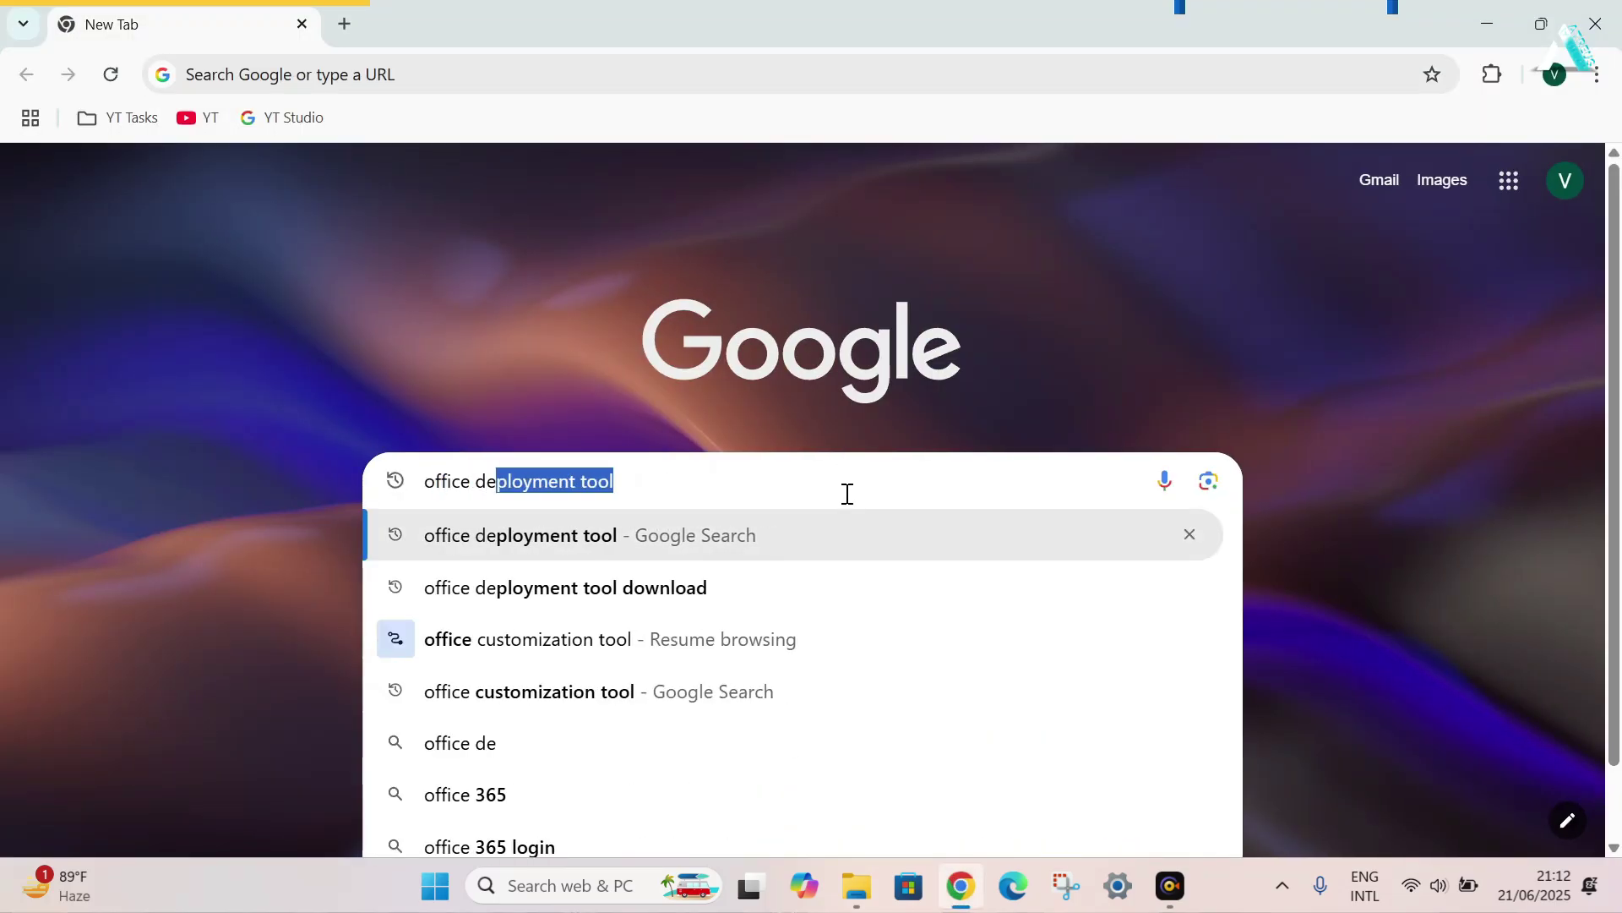
text(p)
key(Right)
key(Return)
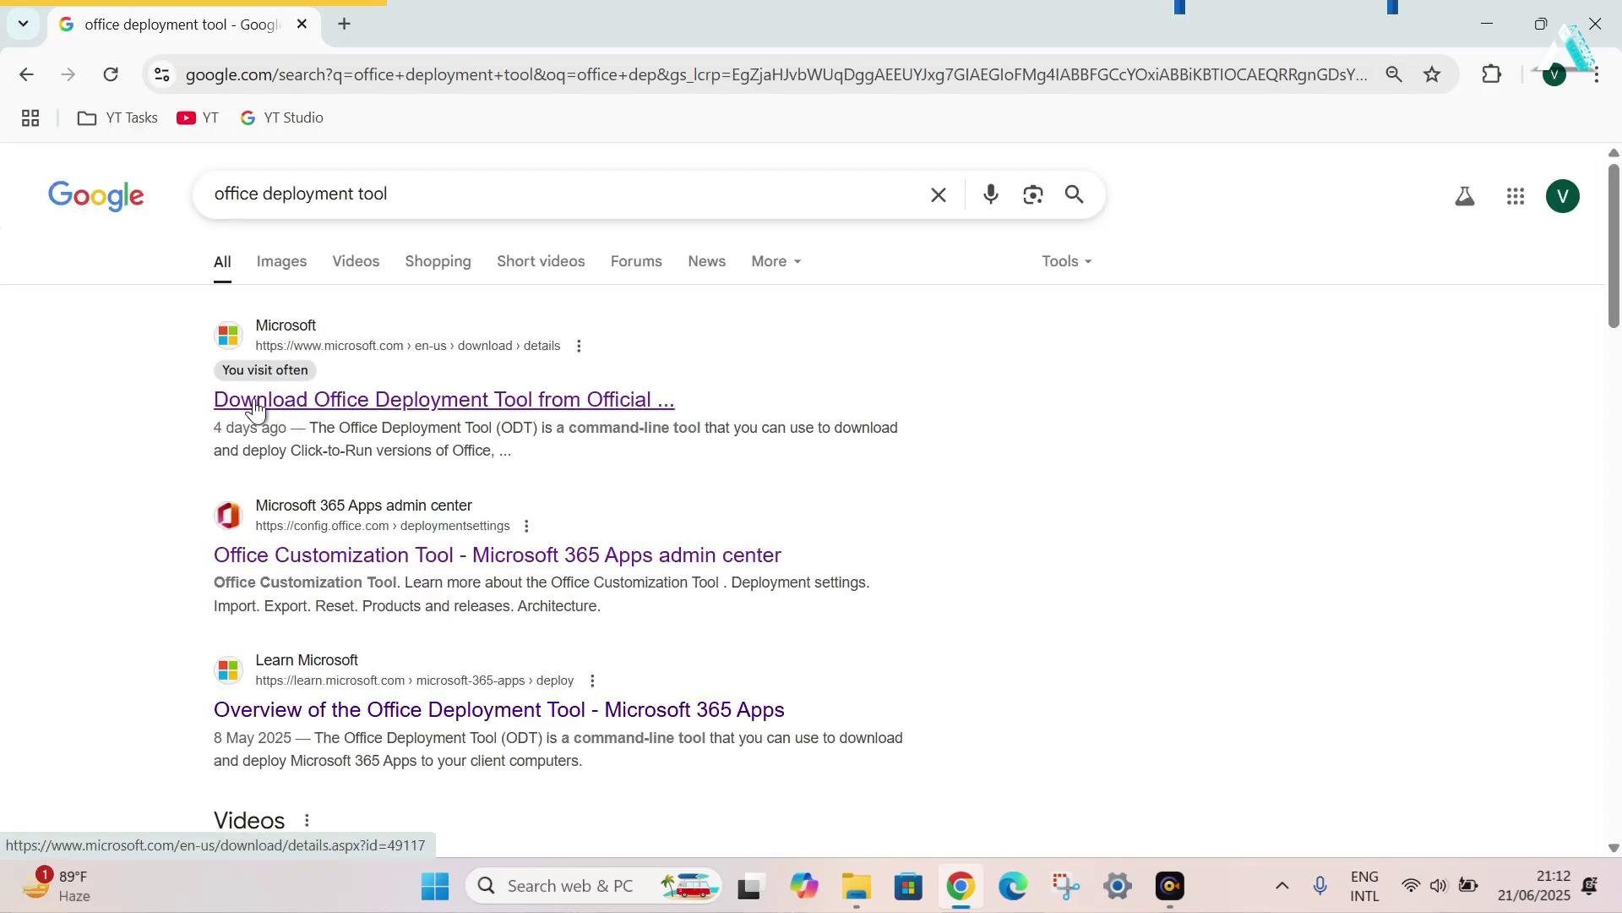
click(500, 411)
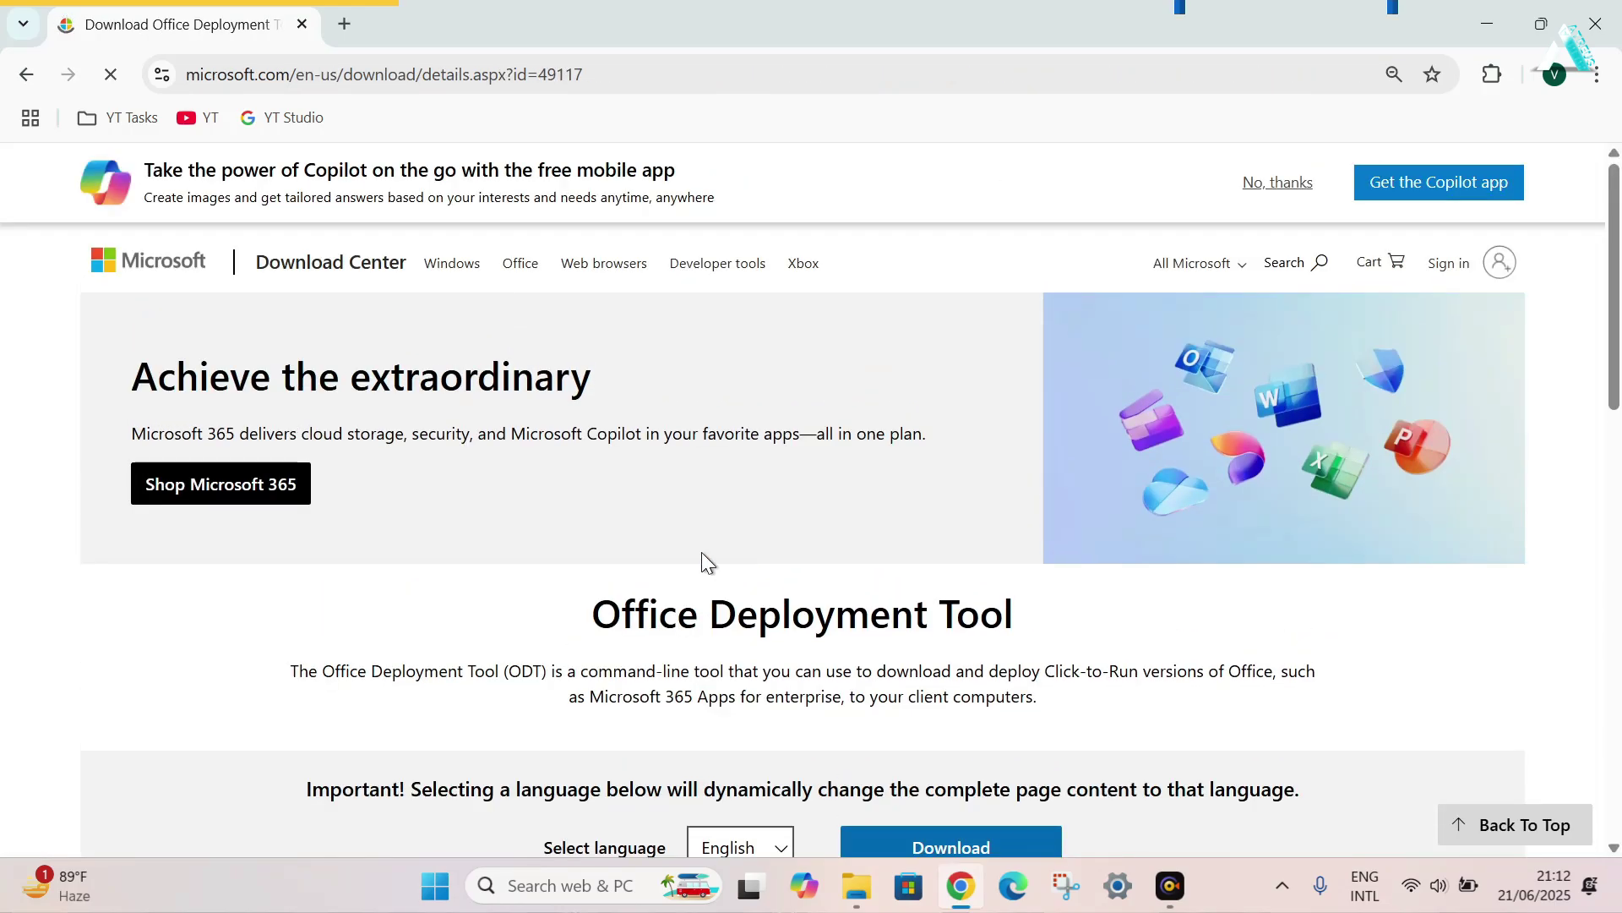
Step: Download officedeploymenttool_18827-20140.exe, keeping the unverified file in Chrome's download warning
scroll(701, 557, down, 2)
drag(543, 690, 692, 698)
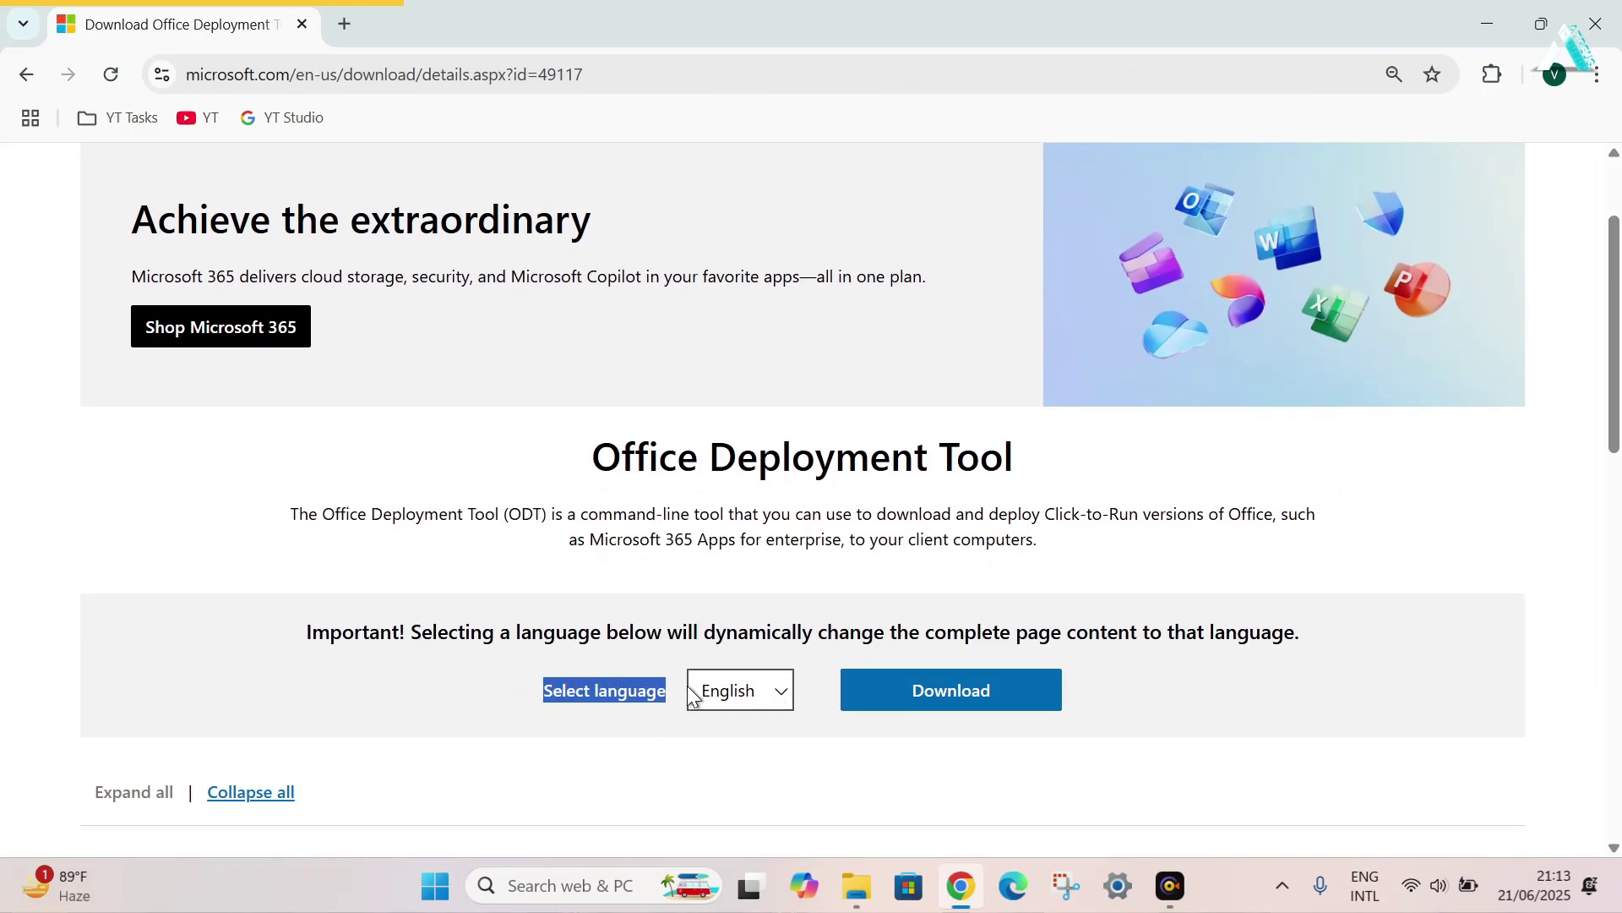
click(826, 717)
click(977, 694)
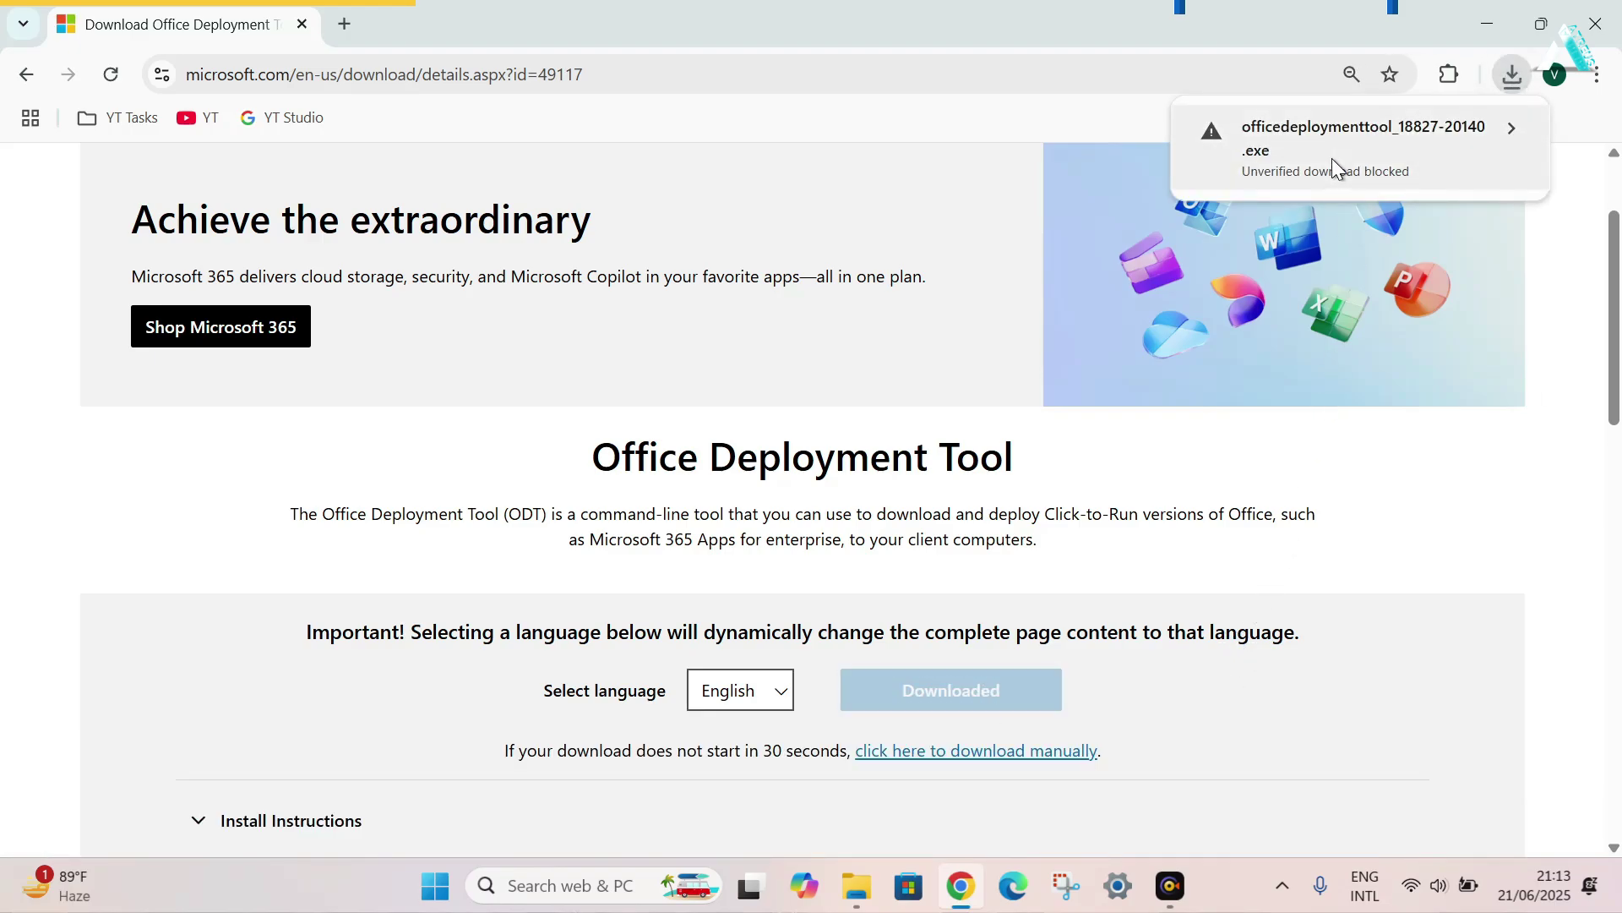
click(1331, 160)
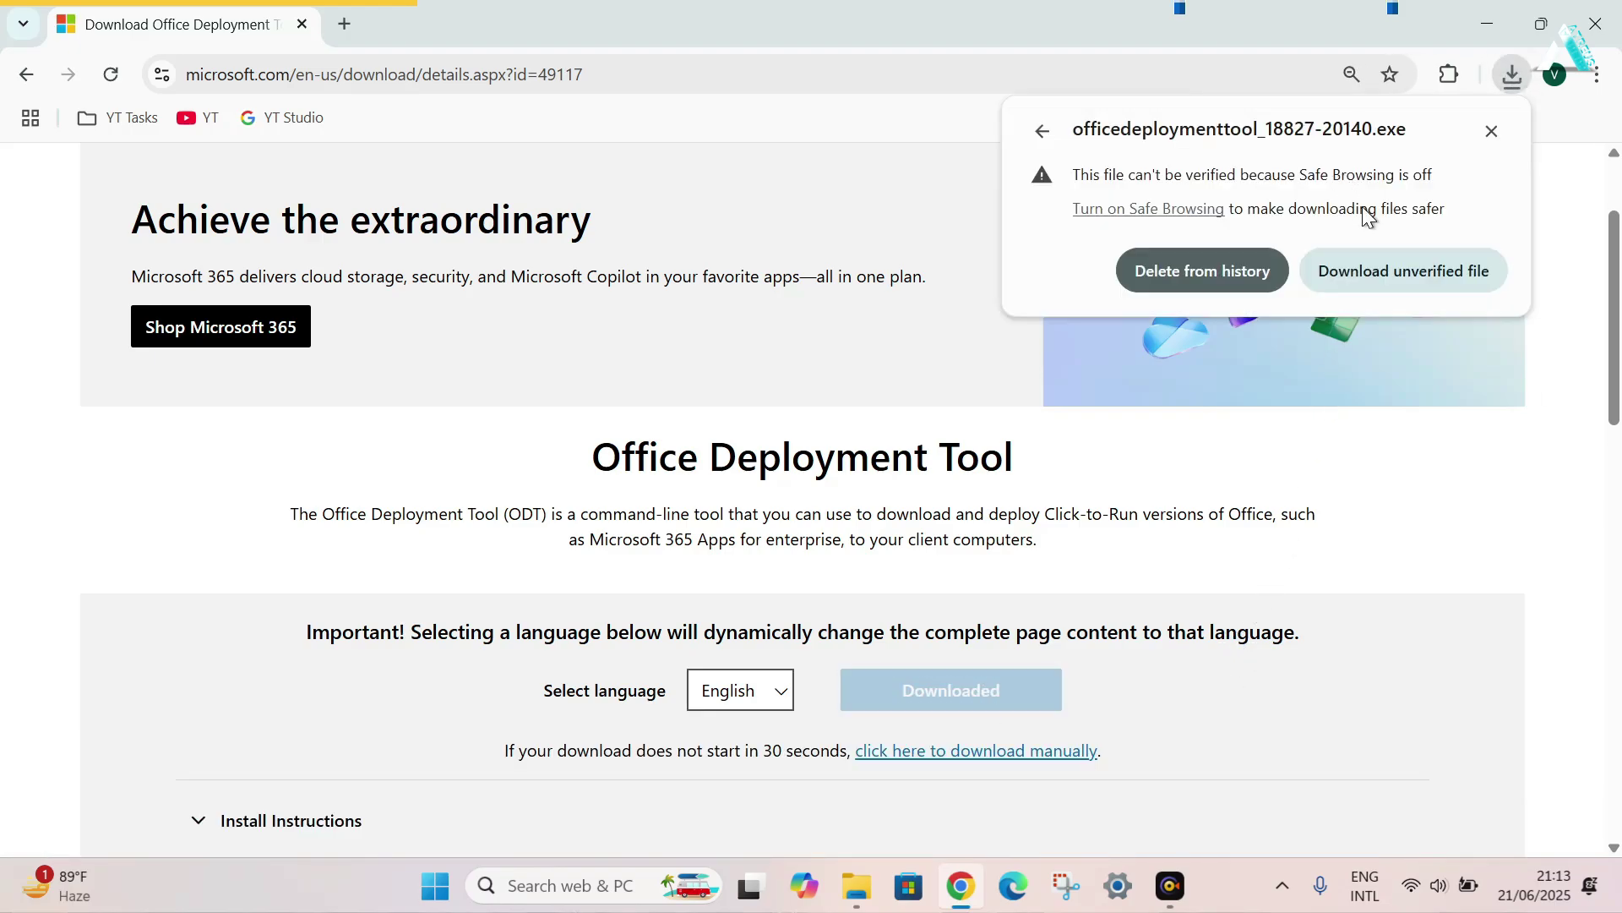
click(1396, 280)
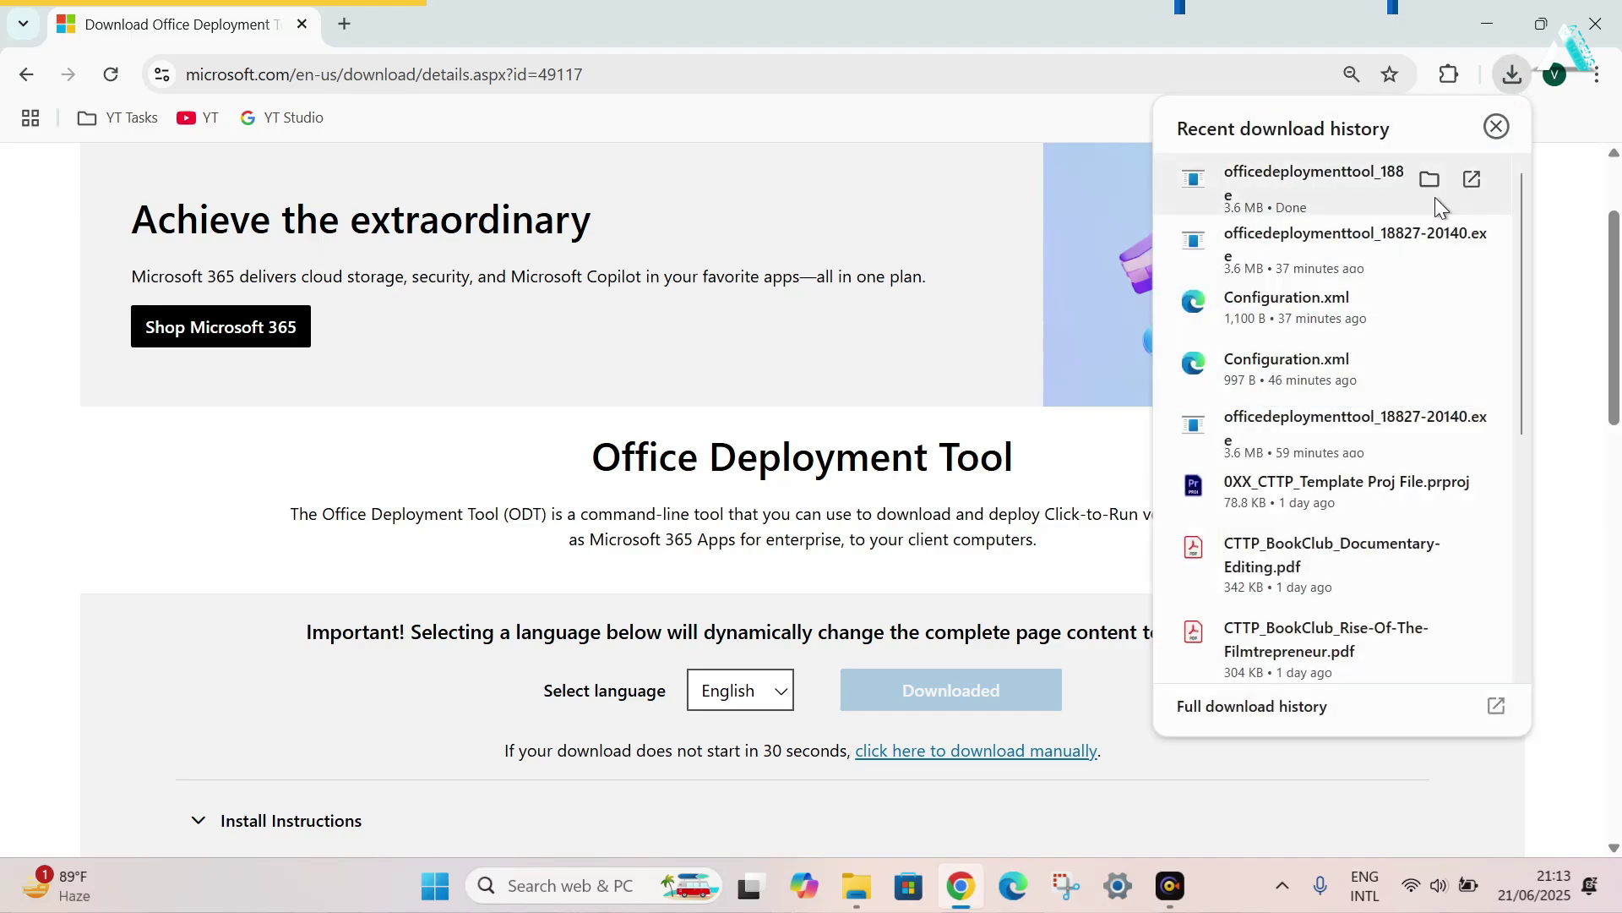
click(899, 248)
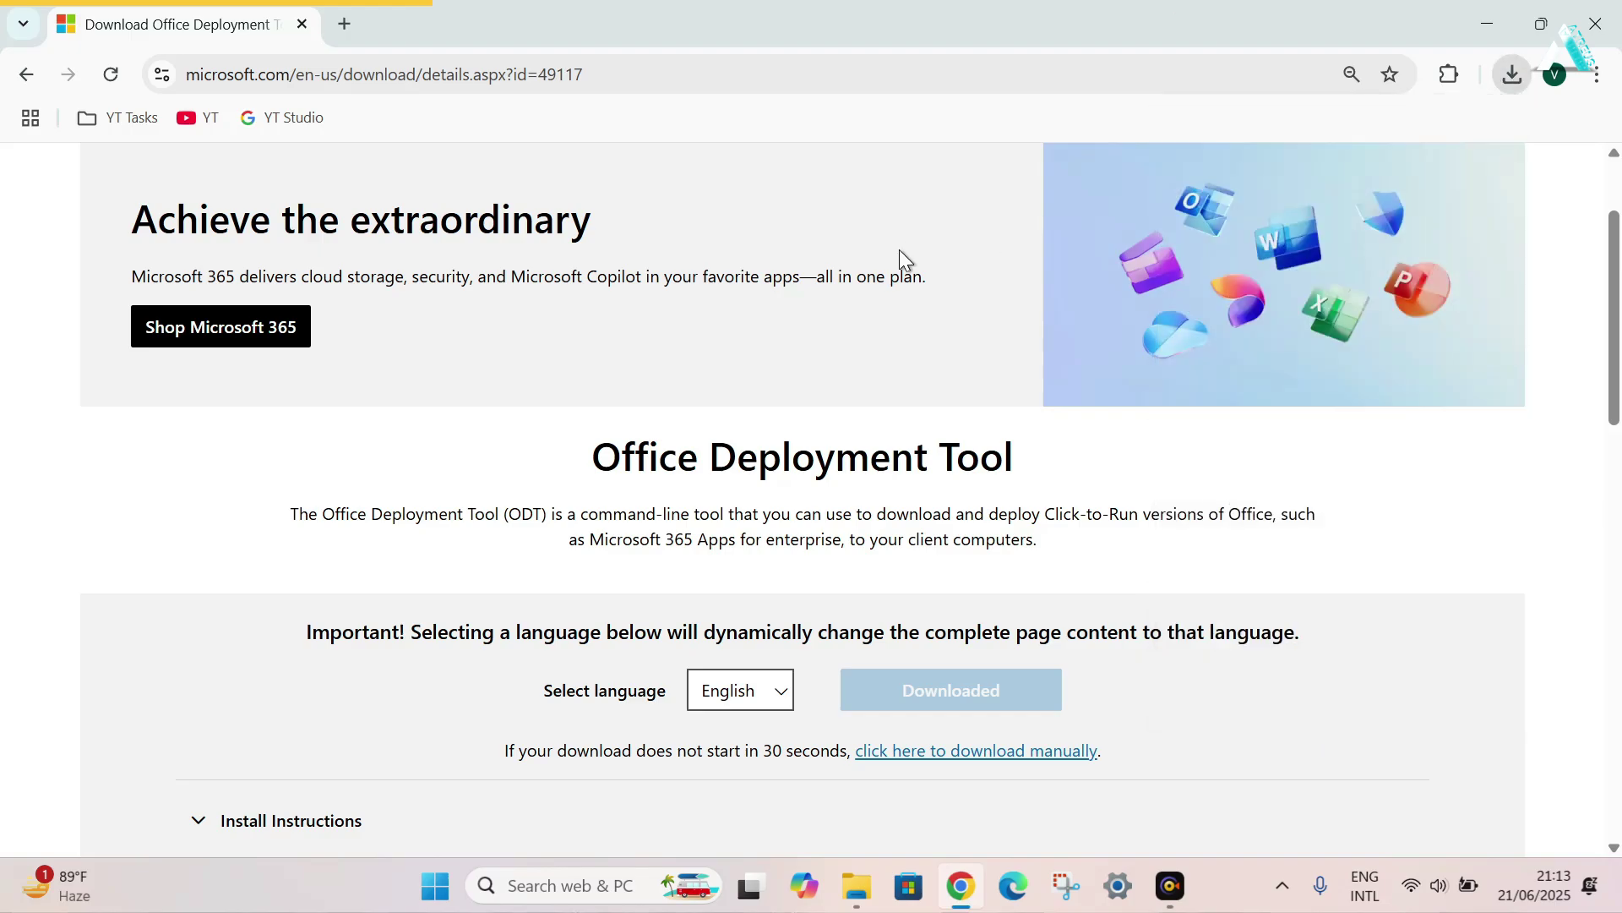
Step: In a new Chrome tab, search 'office customization tool' and open the config.office.com result
click(350, 26)
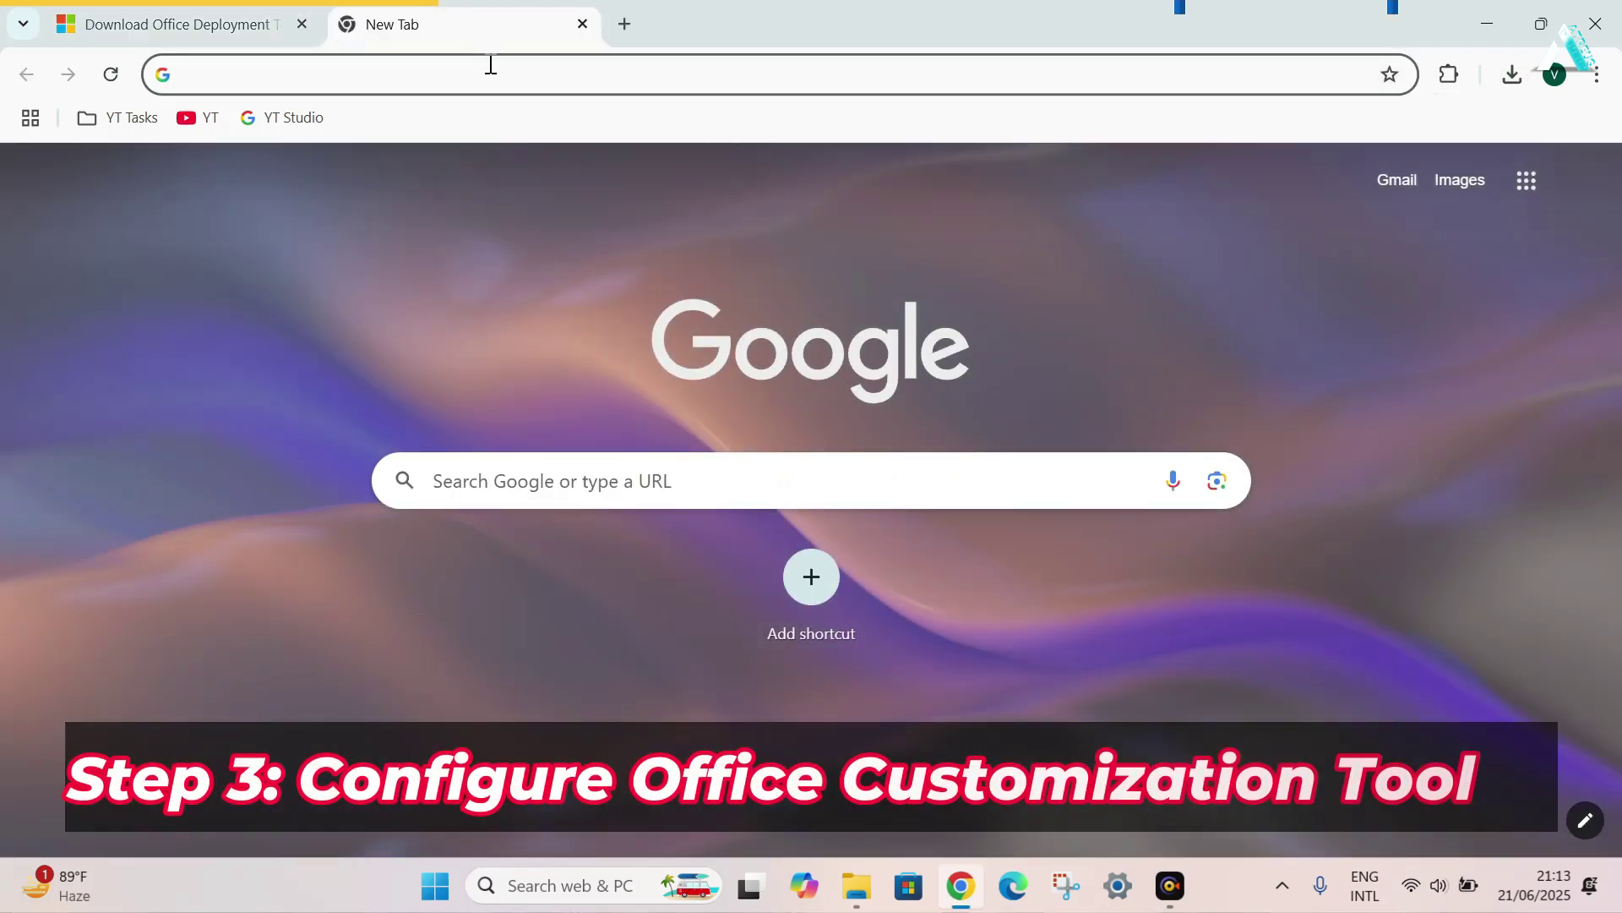
text(office custom)
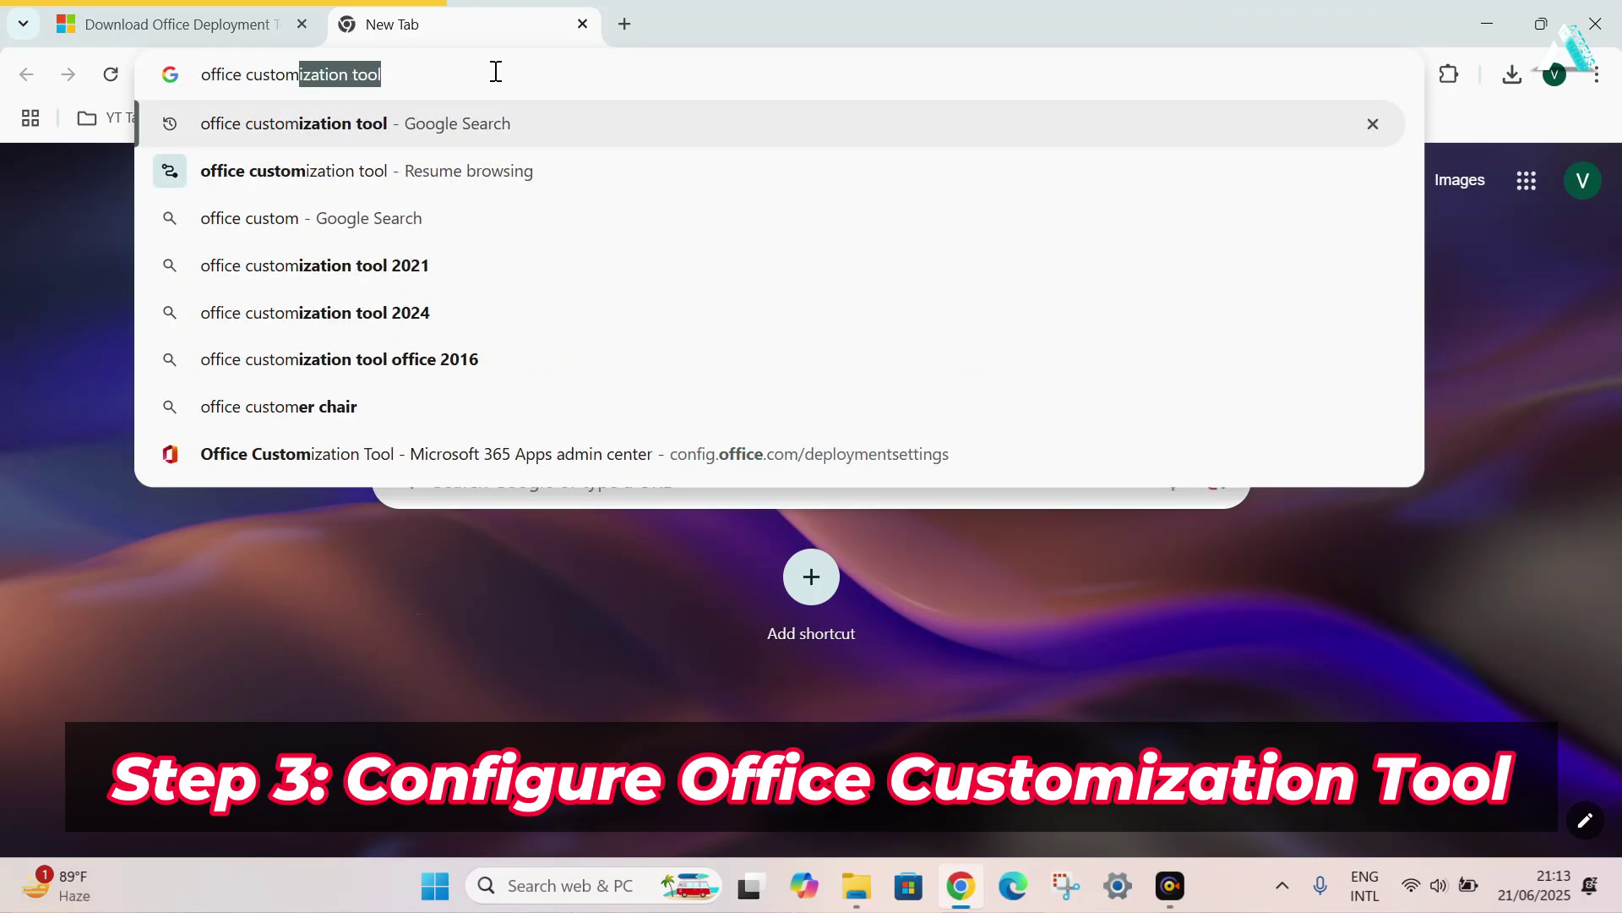
key(Right)
key(Return)
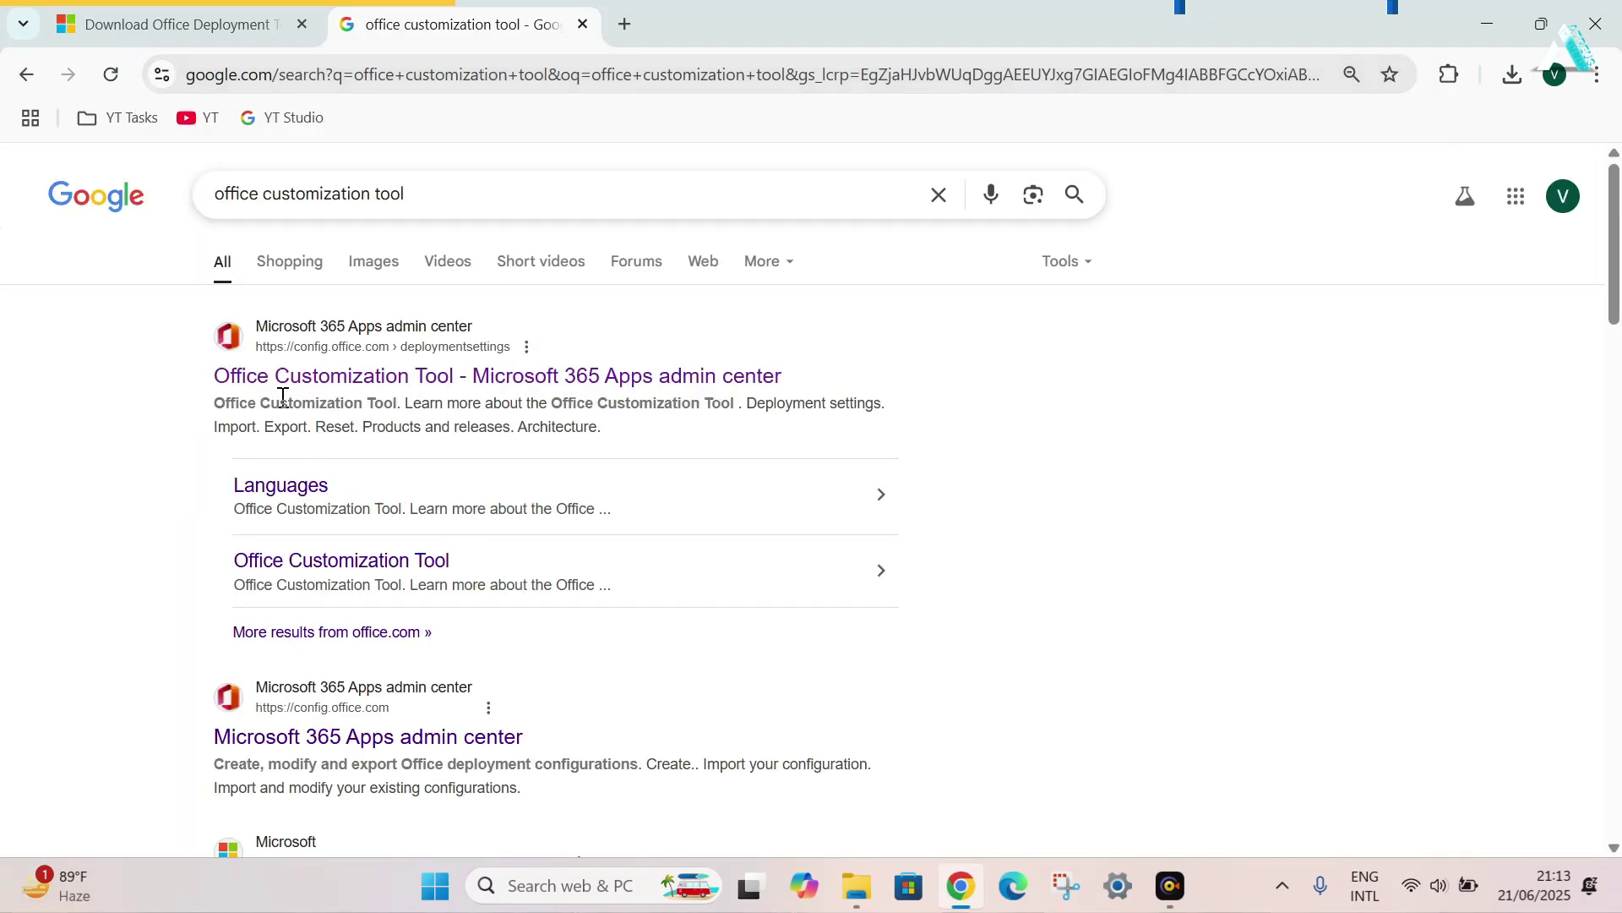
click(379, 385)
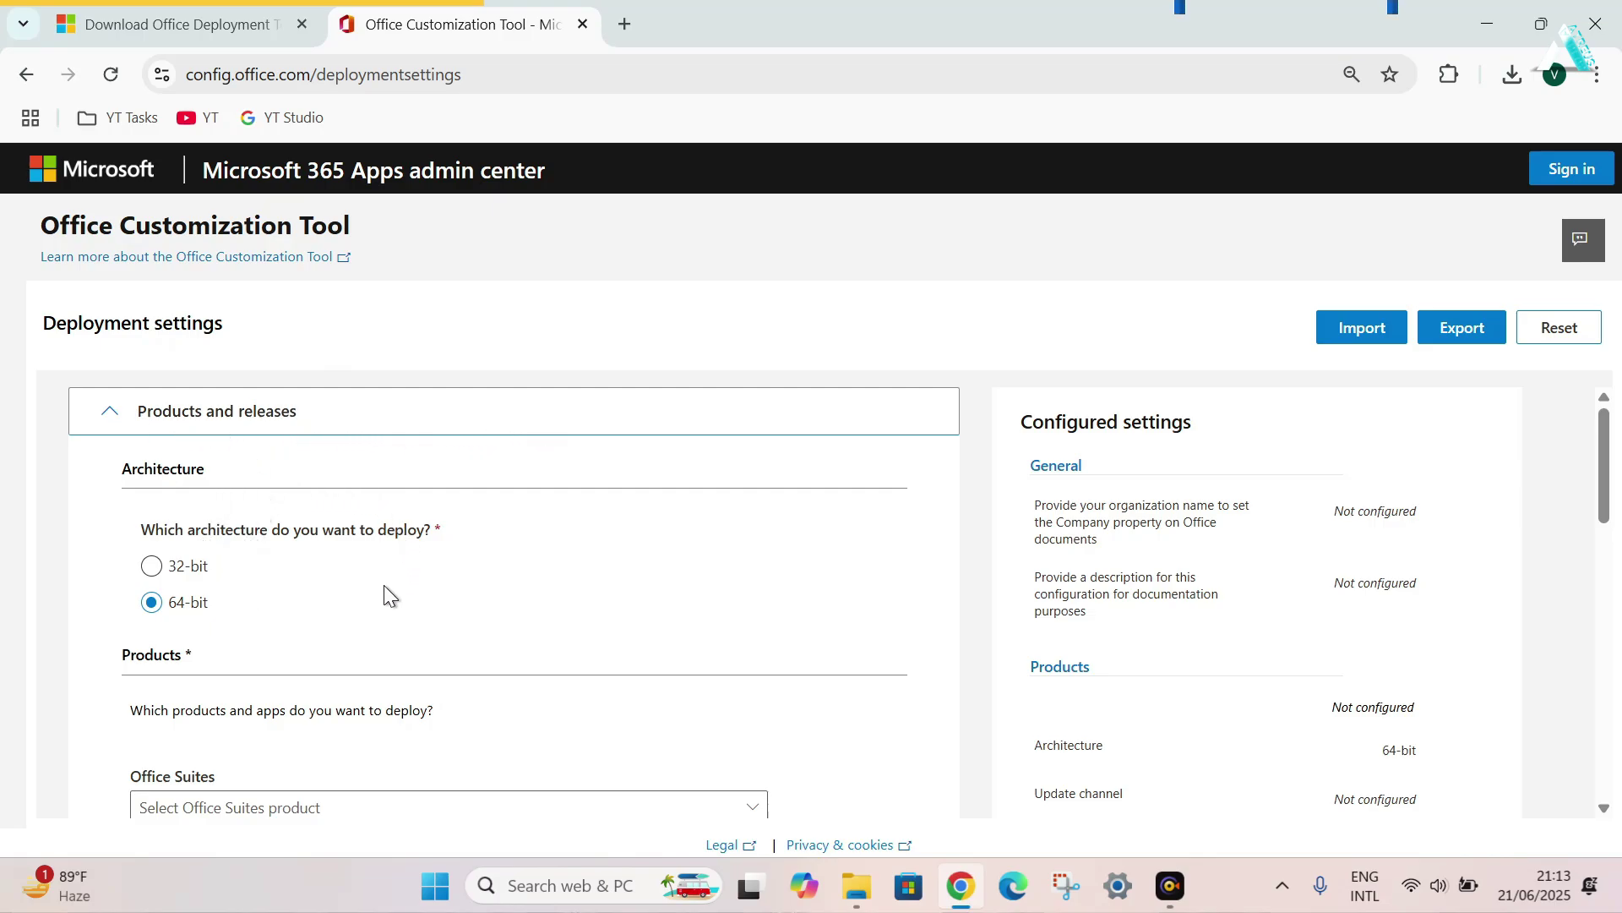
right_click(435, 885)
click(441, 314)
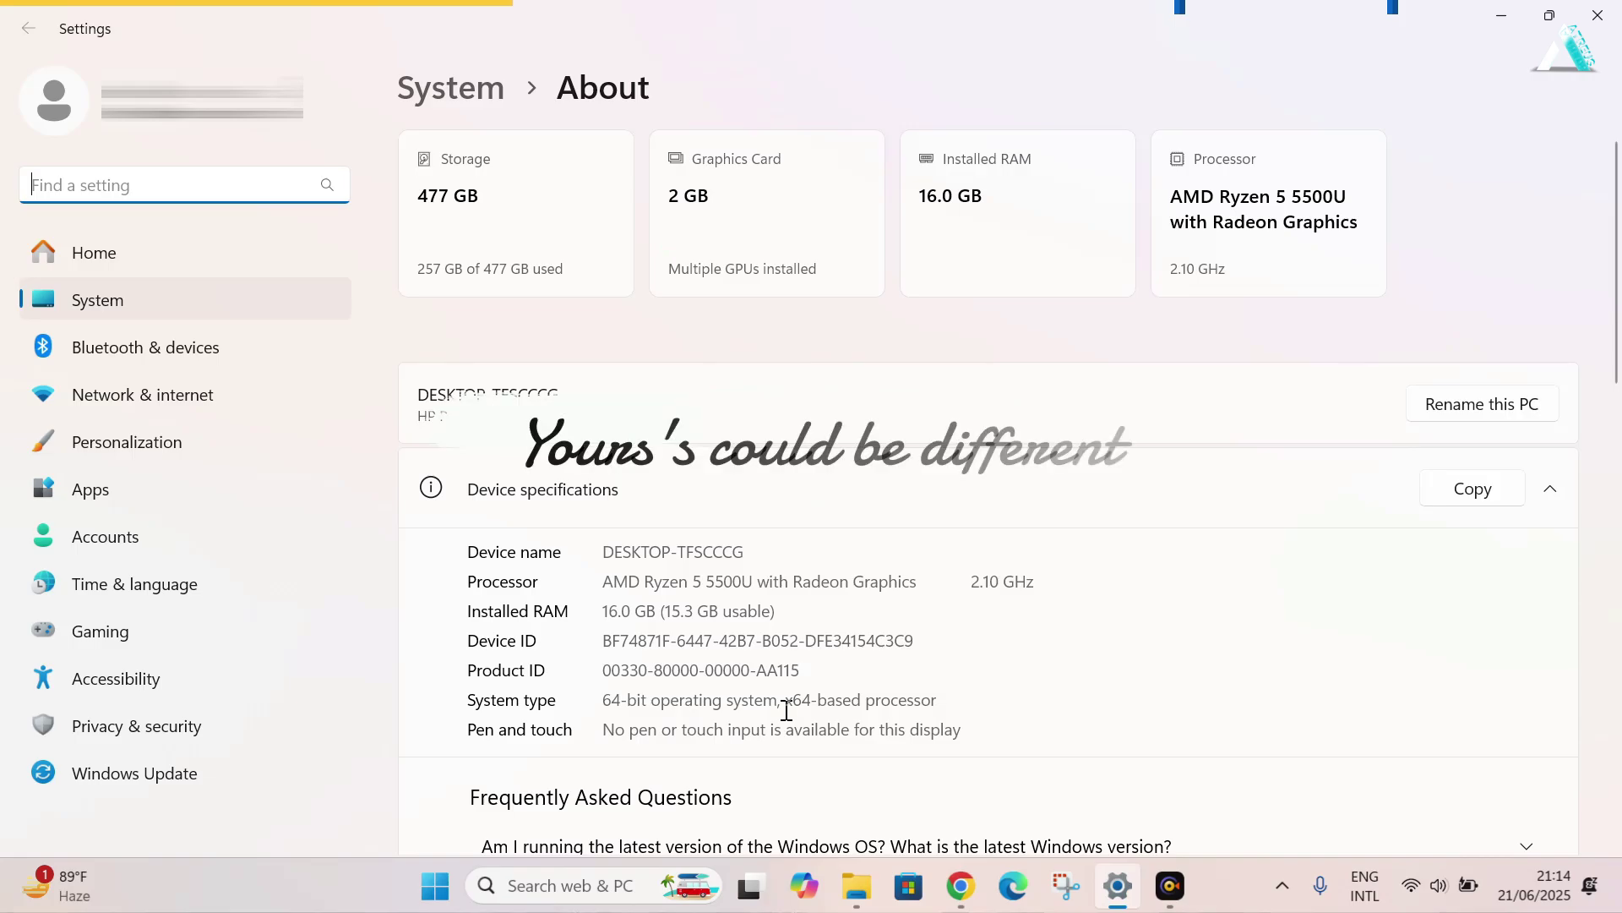
click(1597, 15)
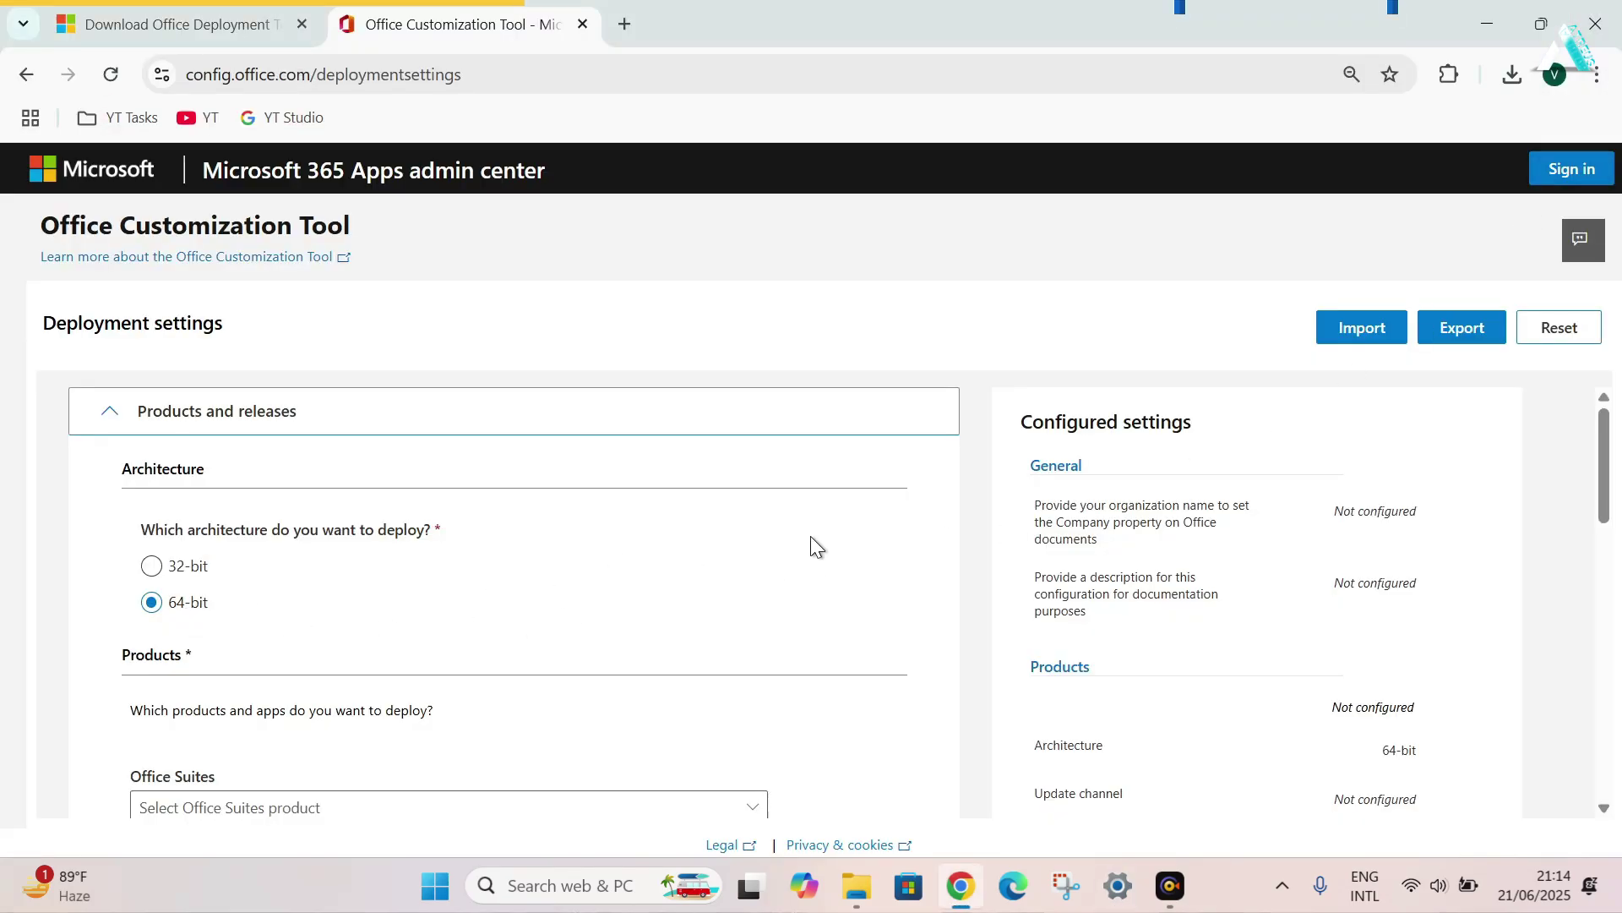
Step: Choose Microsoft 365 Apps for enterprise as the Office suite
scroll(811, 538, down, 2)
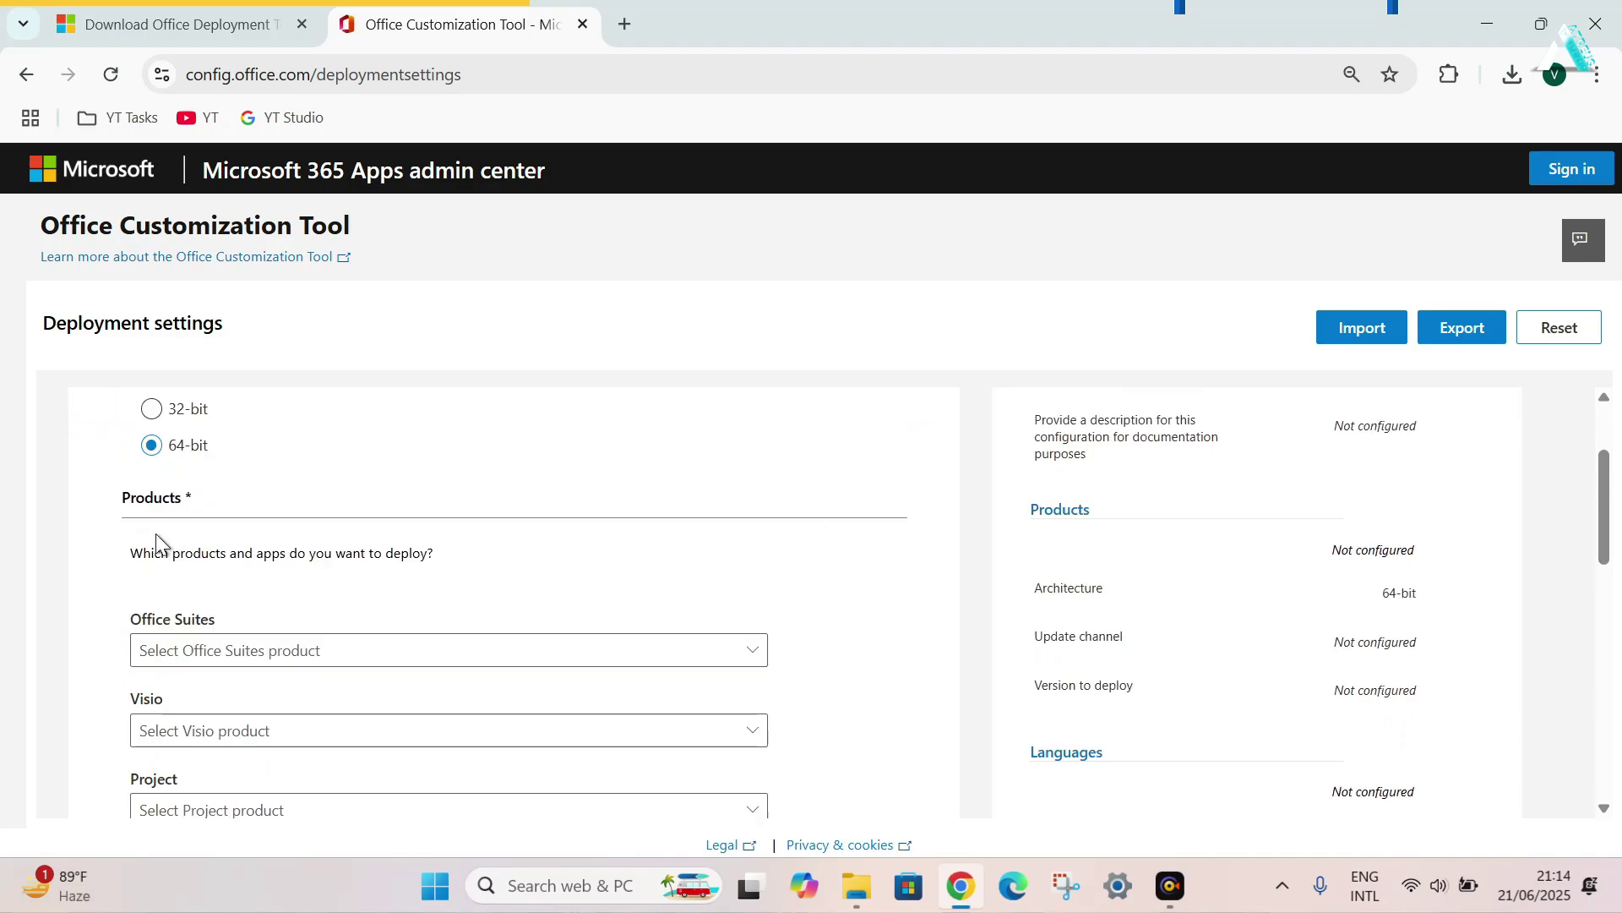
click(296, 655)
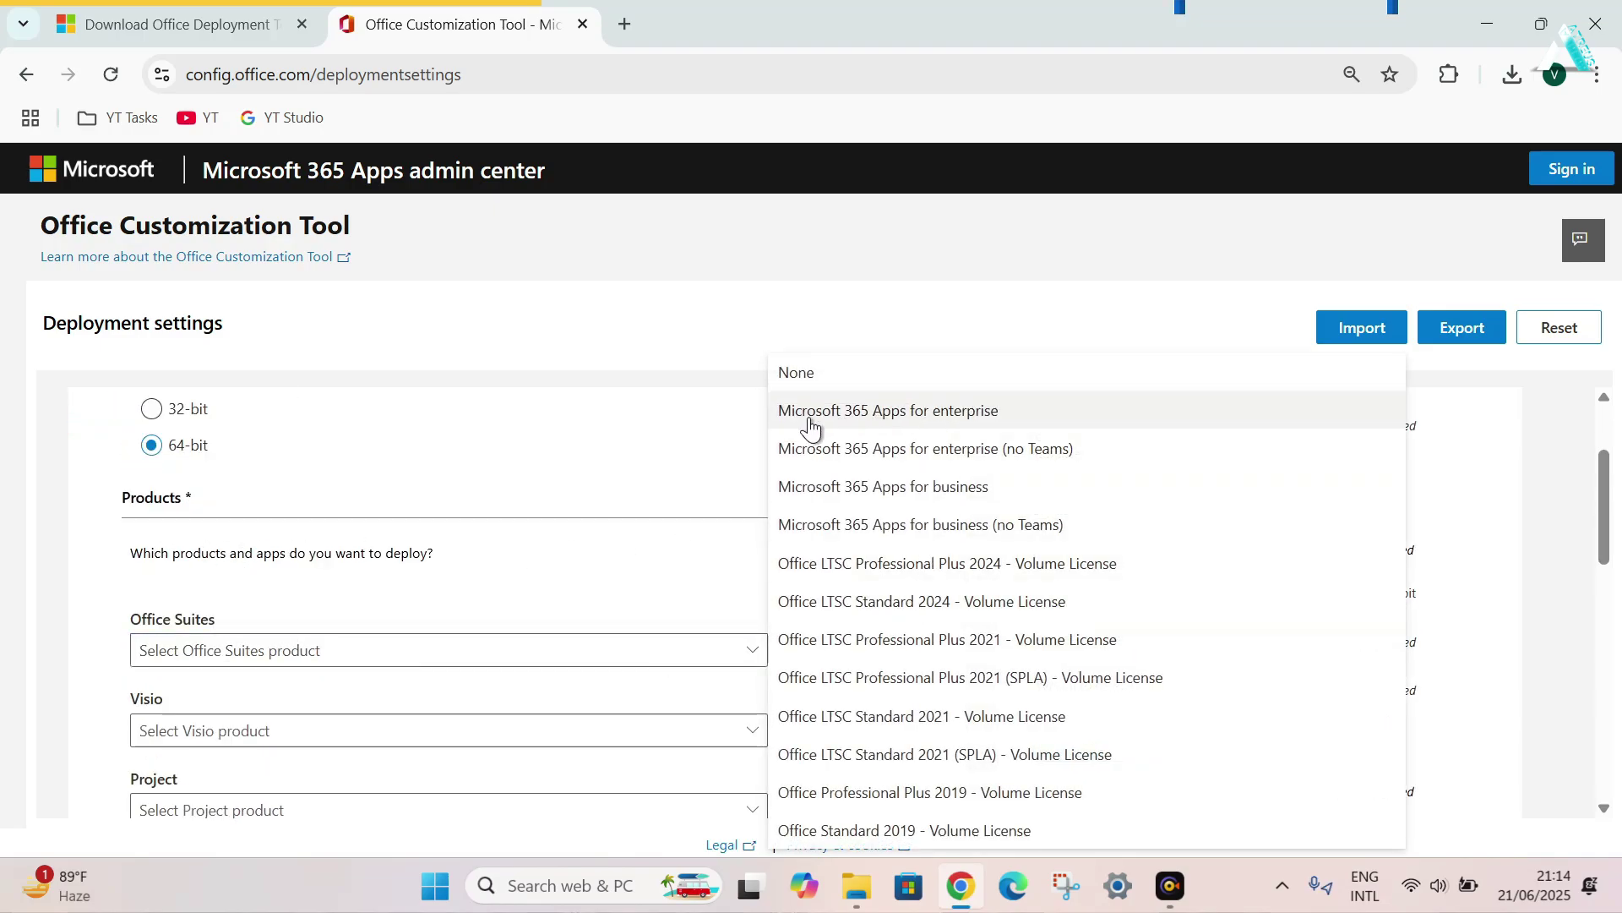
click(952, 423)
Step: Switch off Access, OneDrive Desktop, OneNote and Publisher
scroll(882, 446, down, 5)
scroll(883, 446, down, 4)
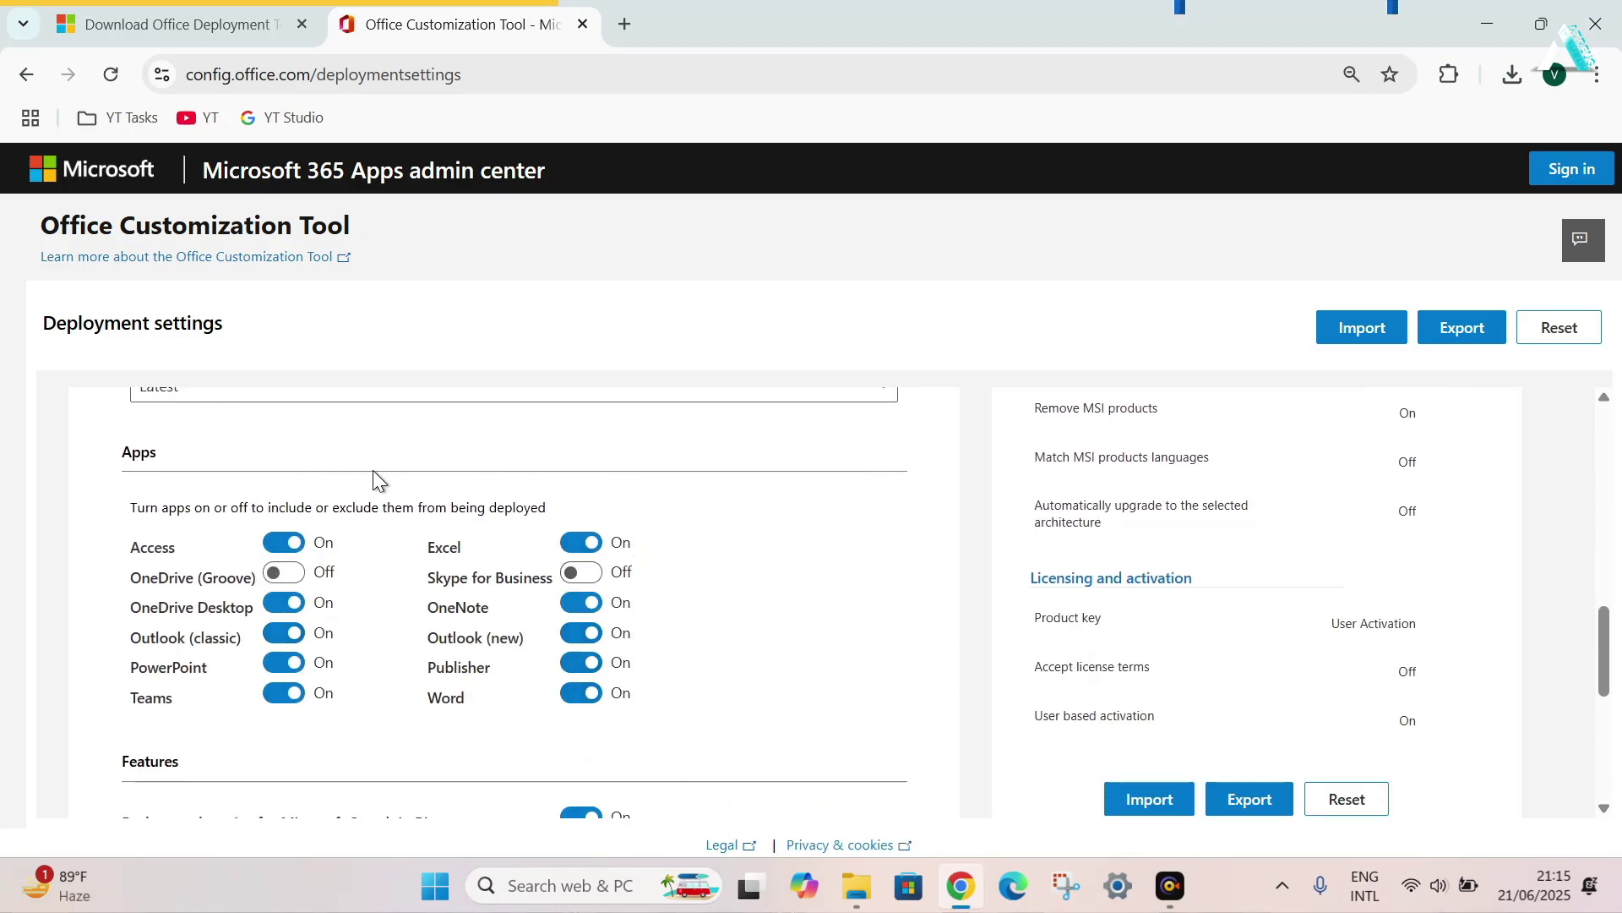
click(283, 542)
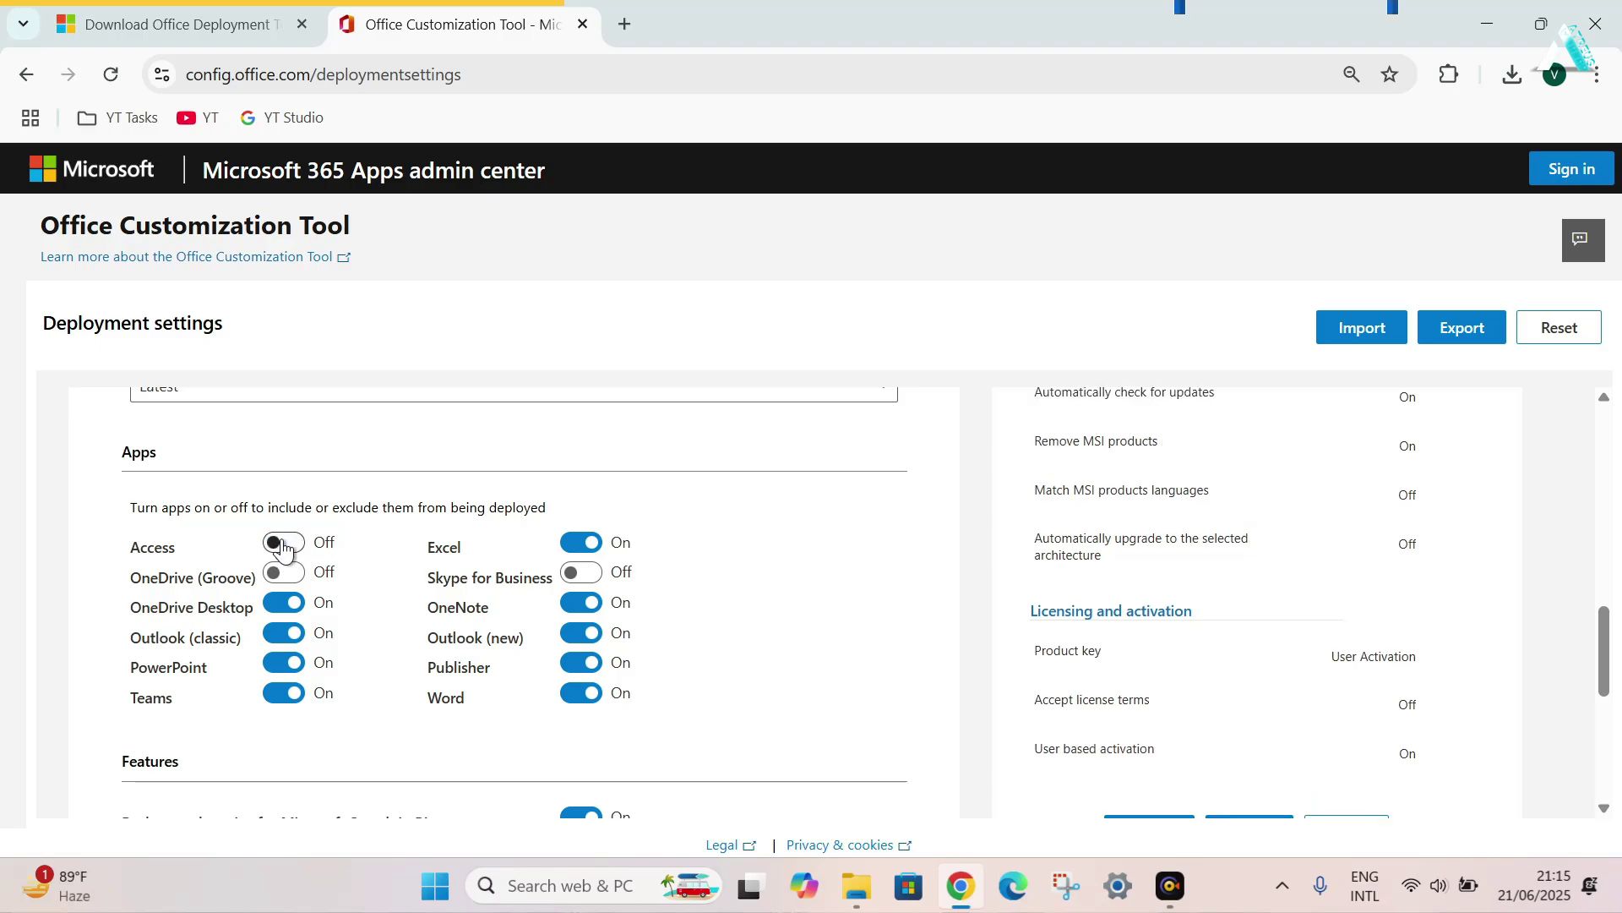
click(284, 603)
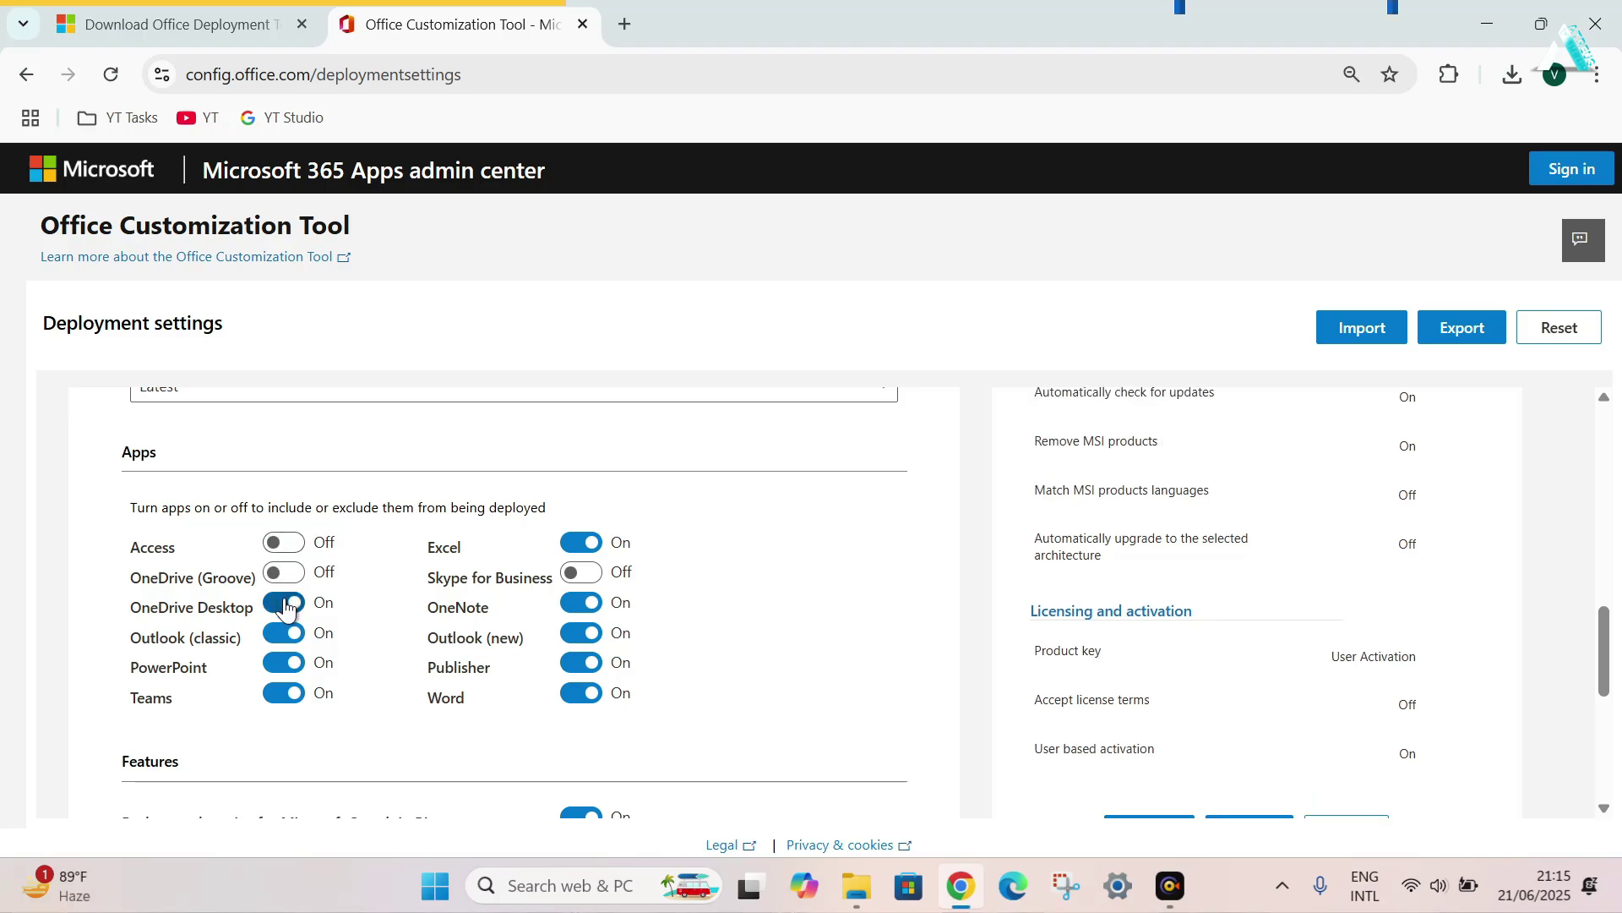
click(582, 602)
click(587, 664)
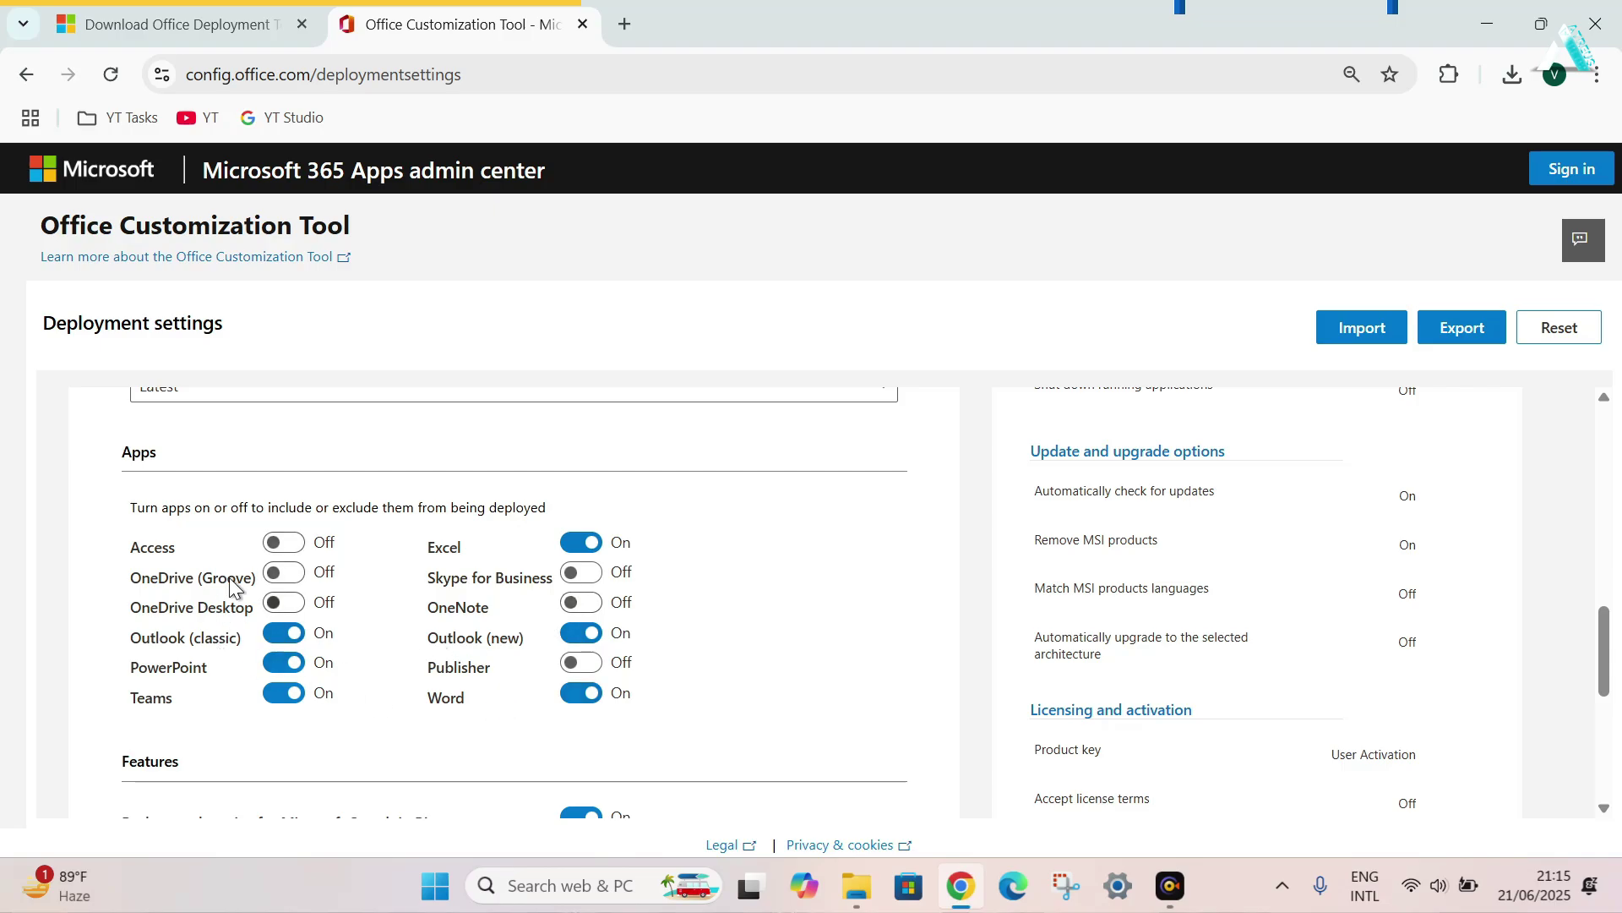
Step: On the language settings, set English (United States) as the primary language
scroll(692, 717, down, 2)
click(183, 755)
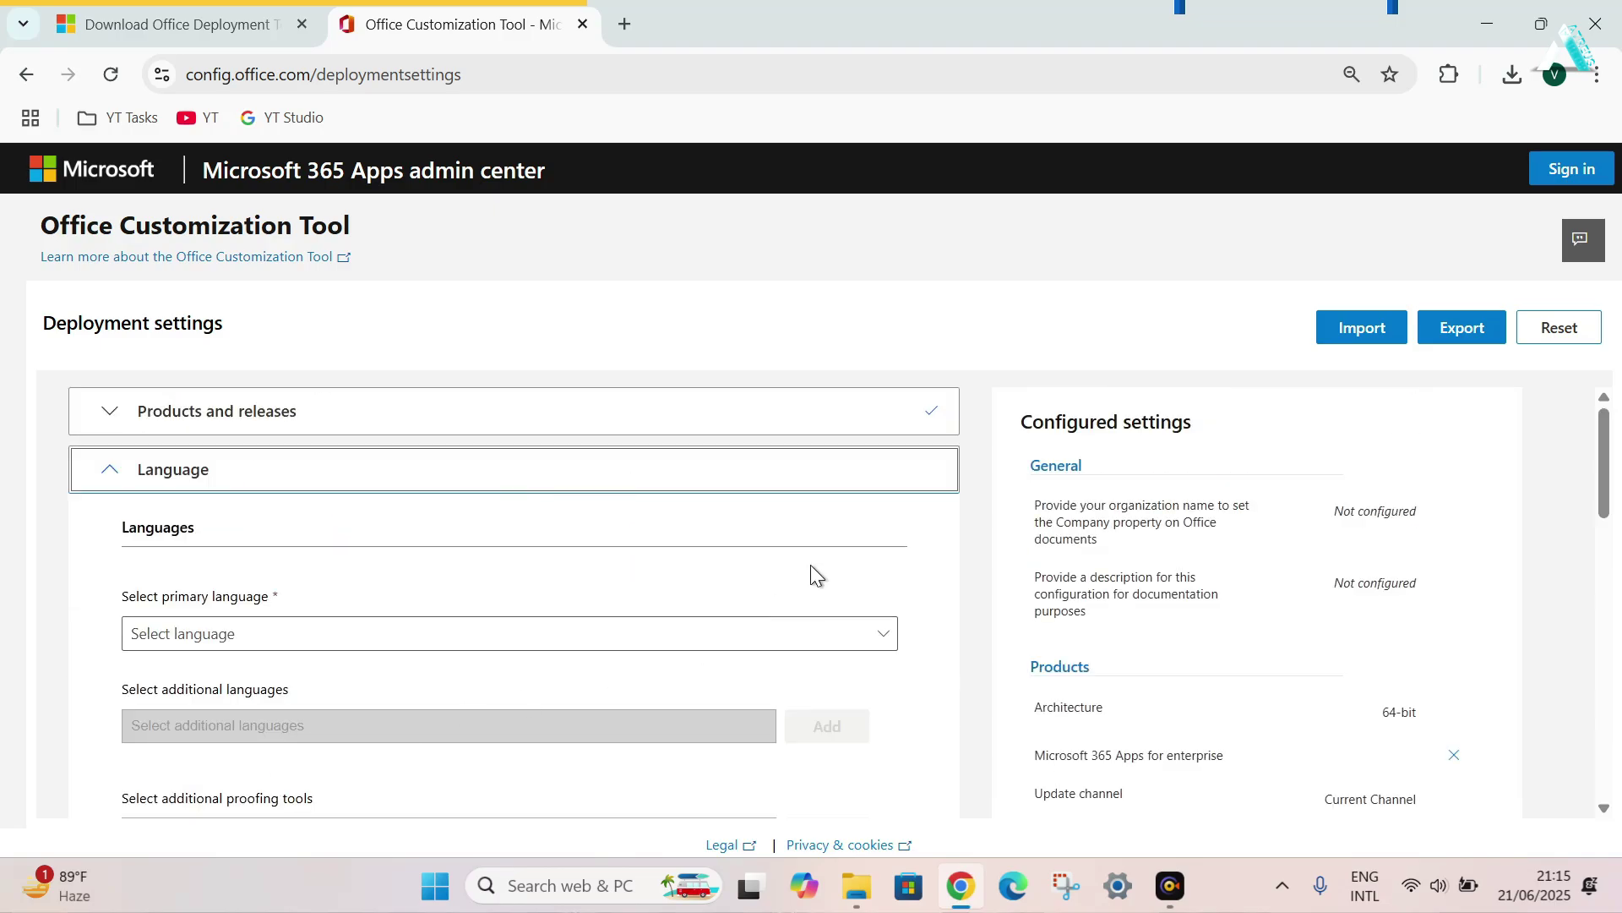
click(483, 638)
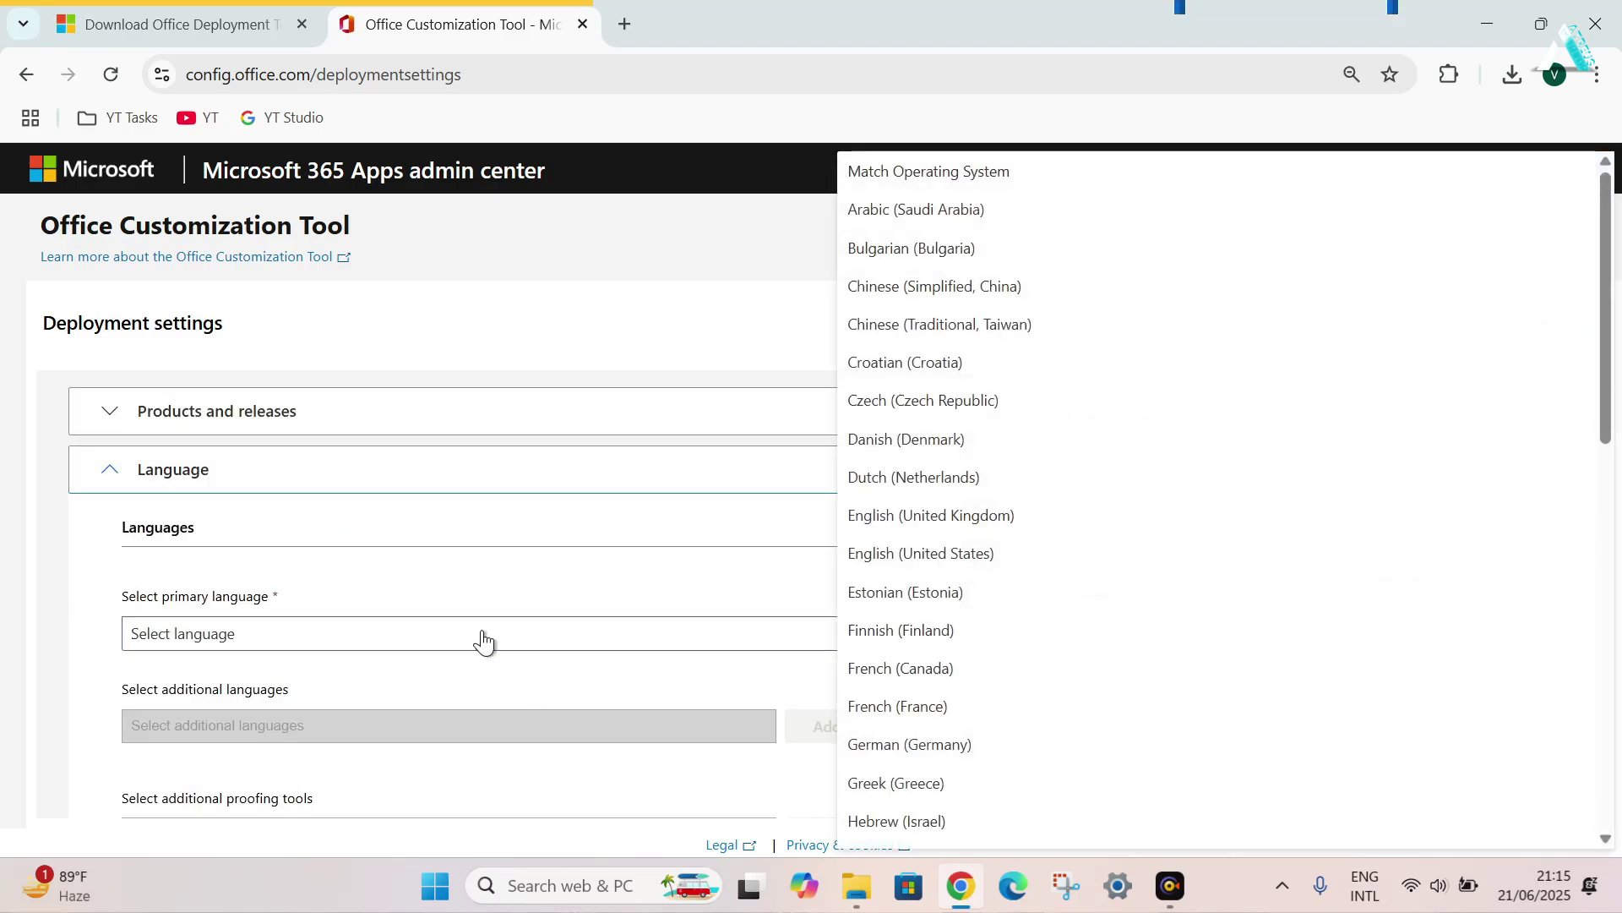
click(1006, 554)
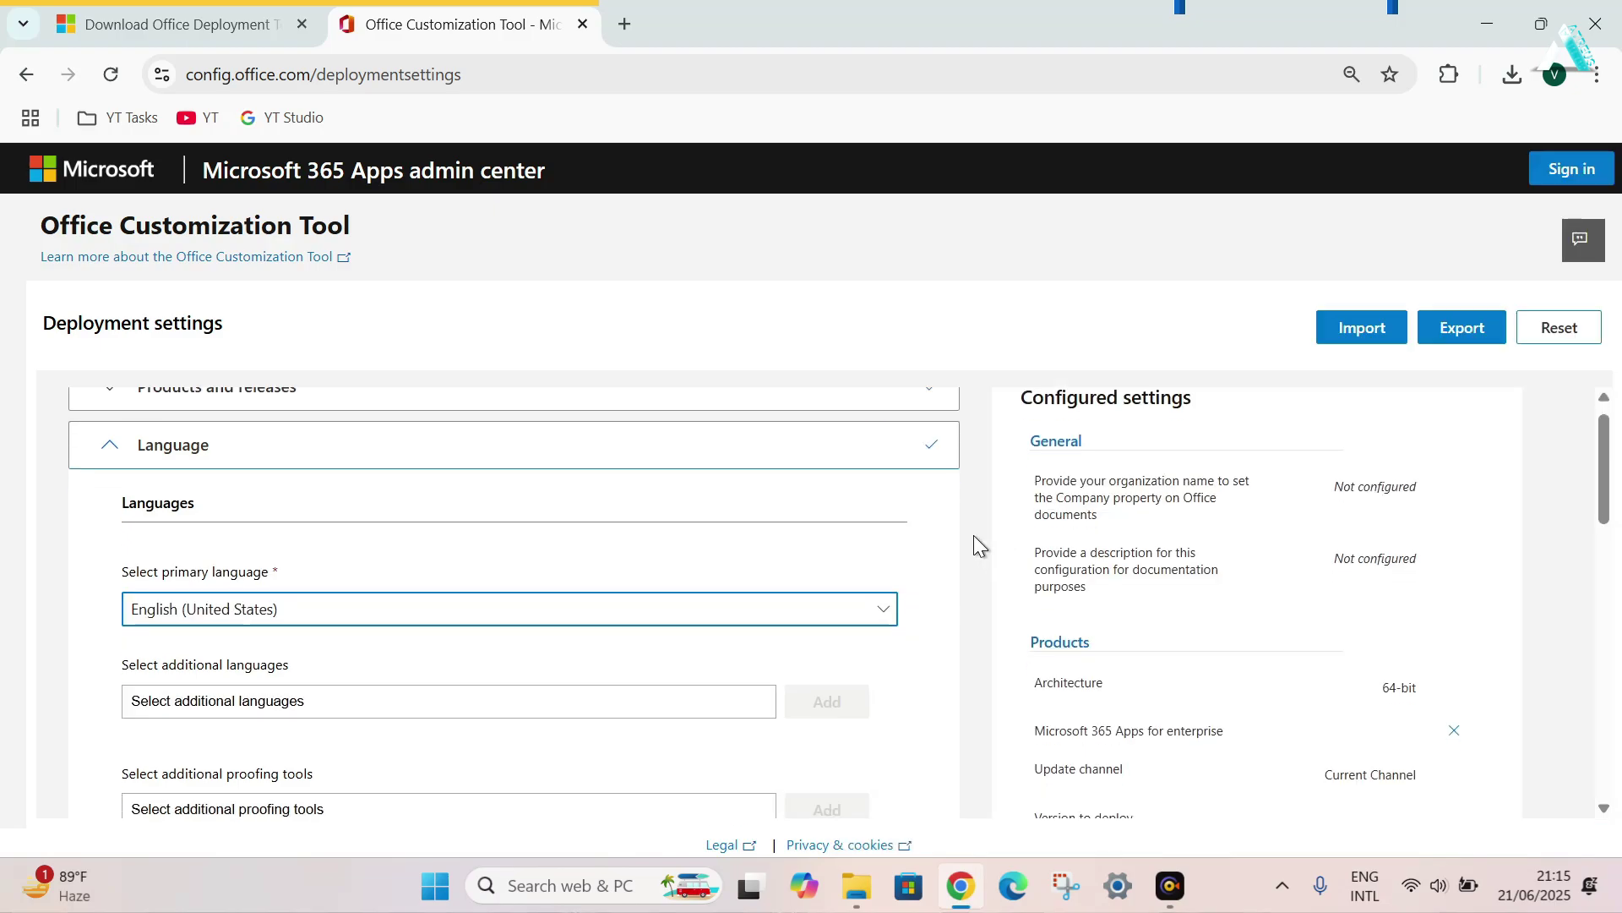
Step: Pass the installation settings and turn off 'Uninstall any MSI versions of Office'
scroll(973, 535, down, 4)
click(183, 608)
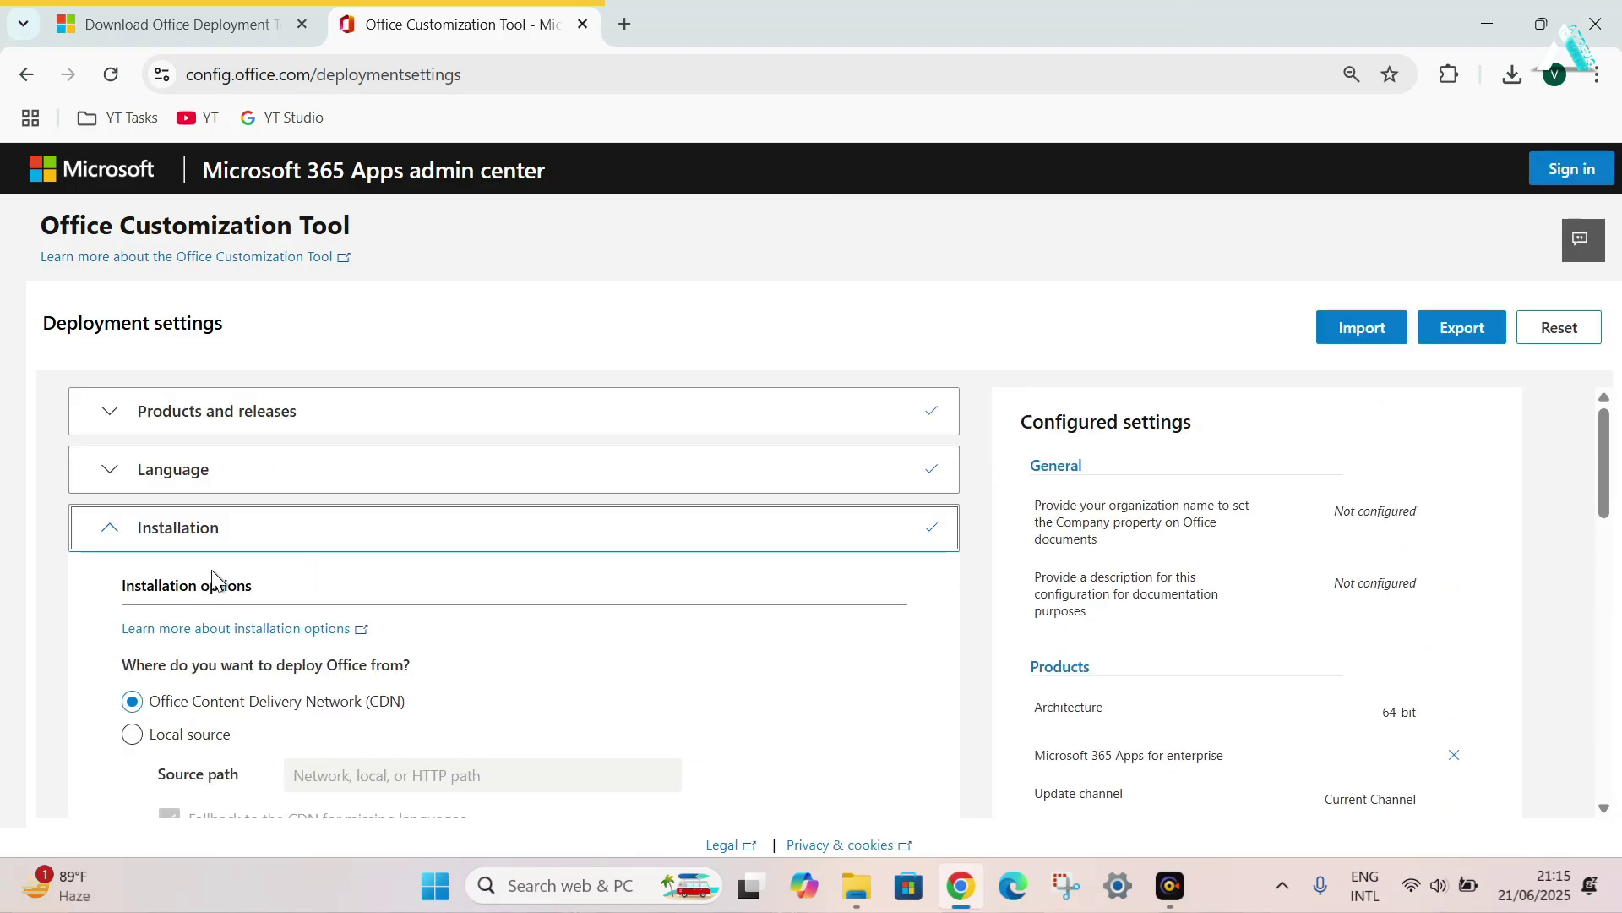
scroll(757, 645, down, 2)
scroll(757, 645, down, 2)
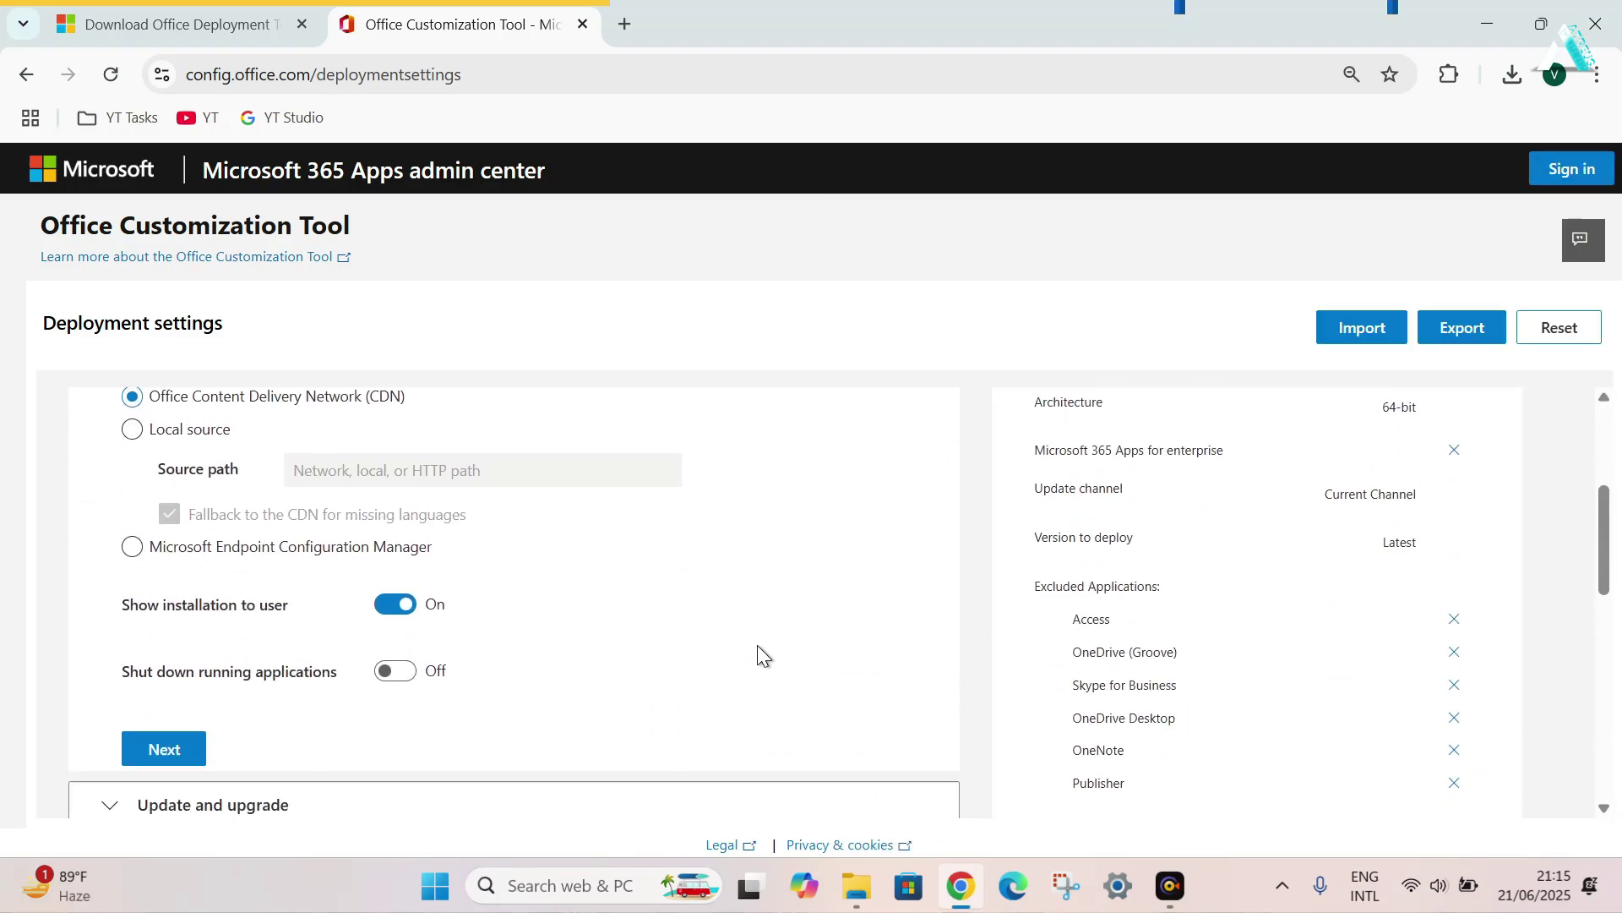
click(191, 762)
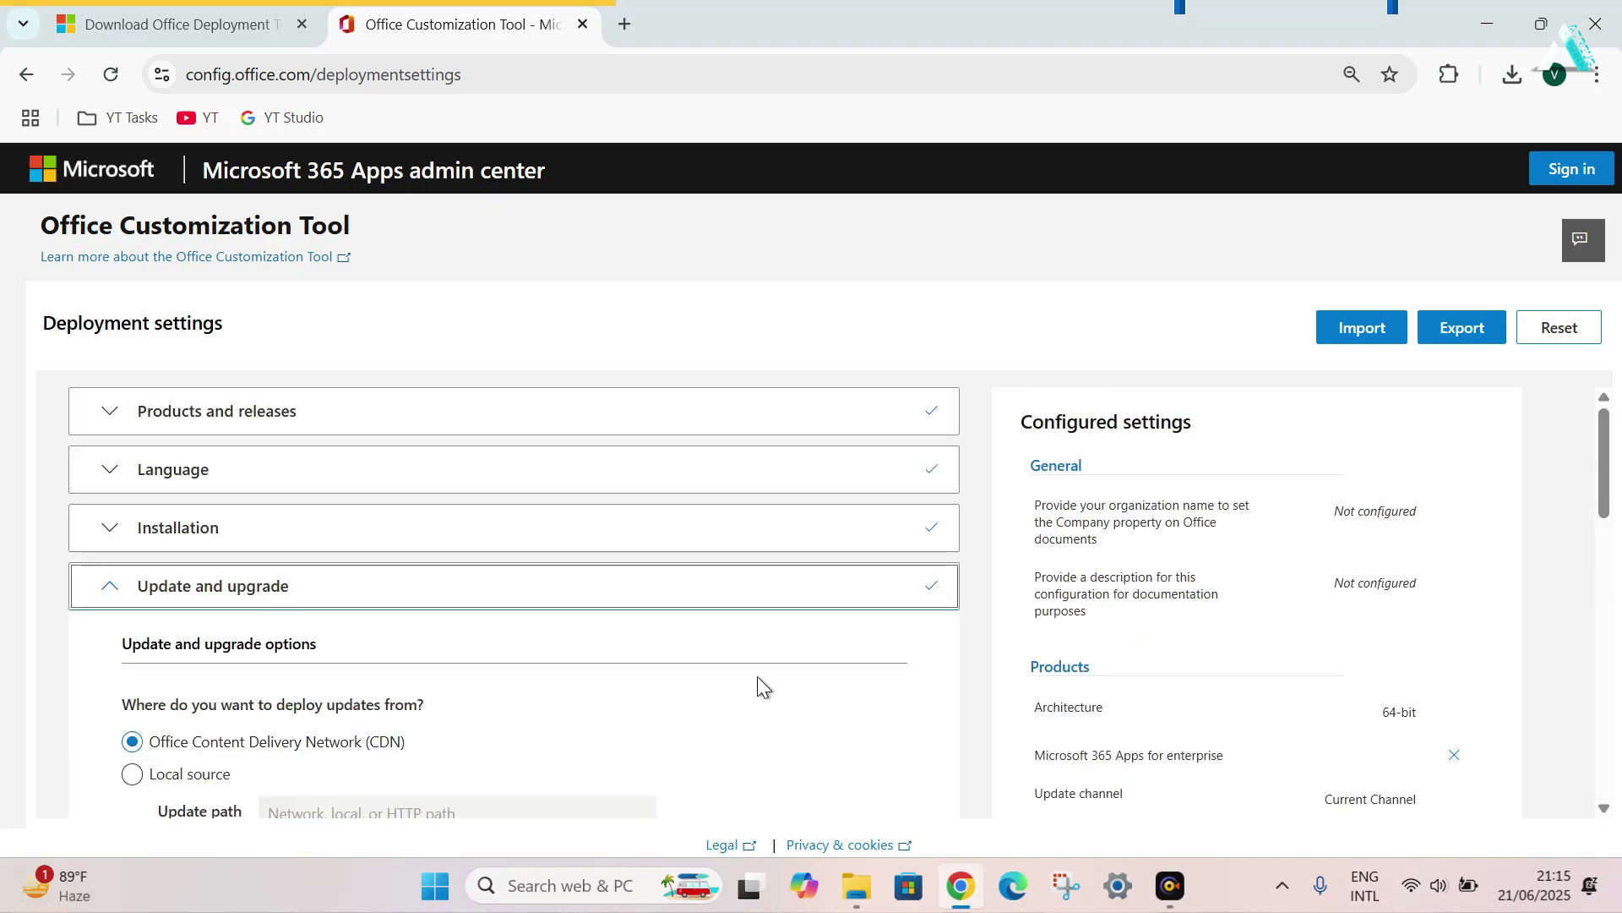
scroll(786, 621, down, 2)
scroll(786, 611, down, 4)
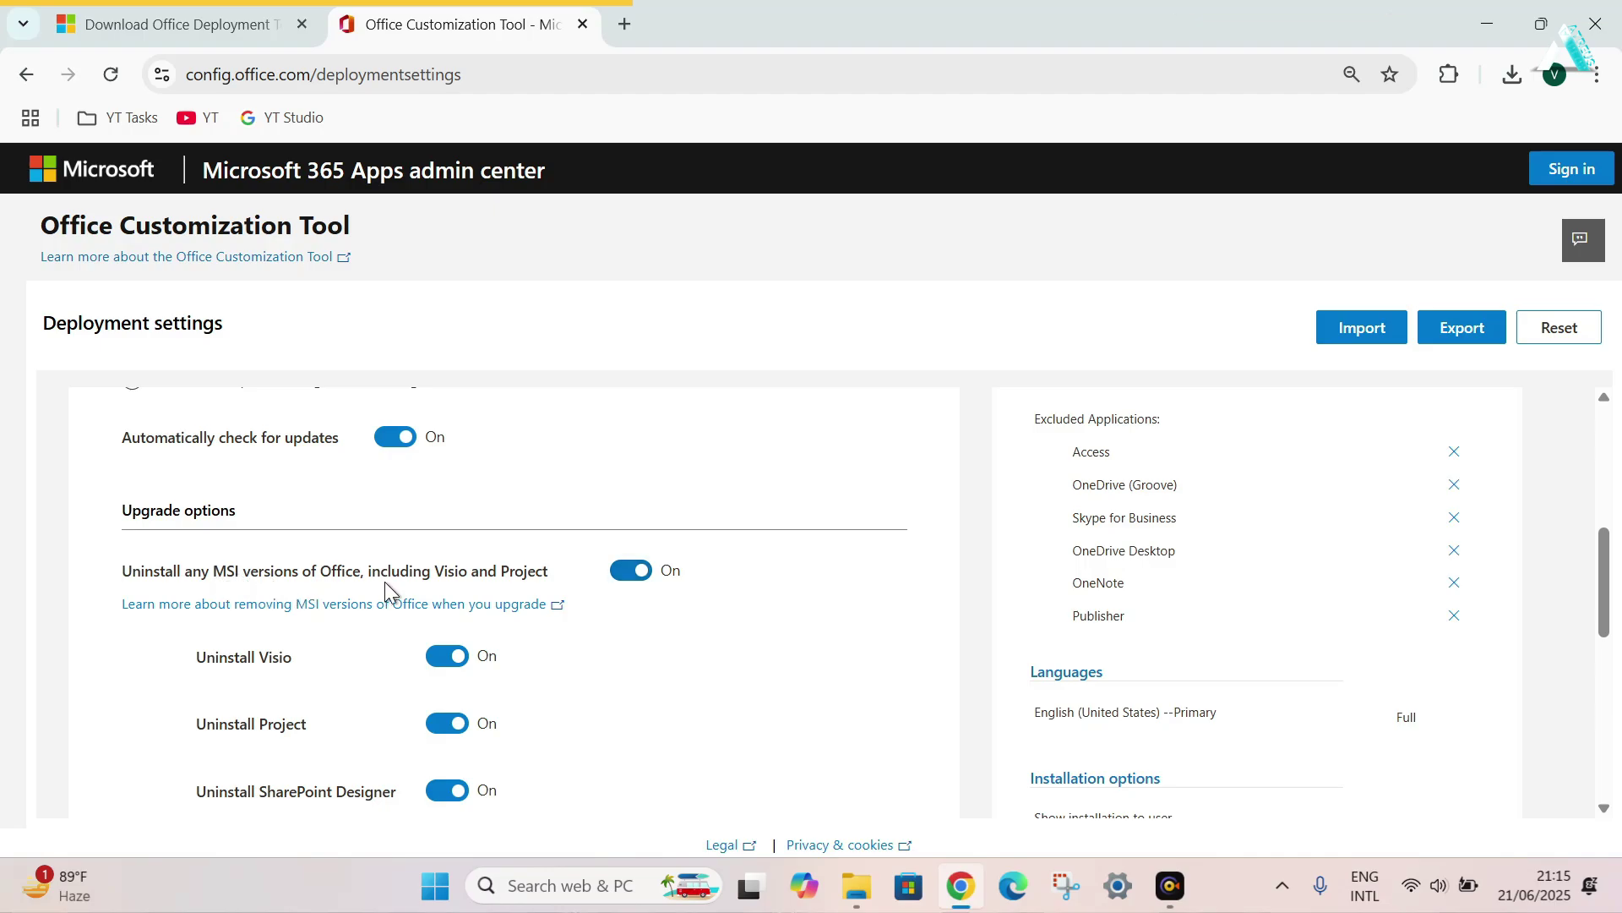
click(632, 575)
scroll(854, 559, down, 3)
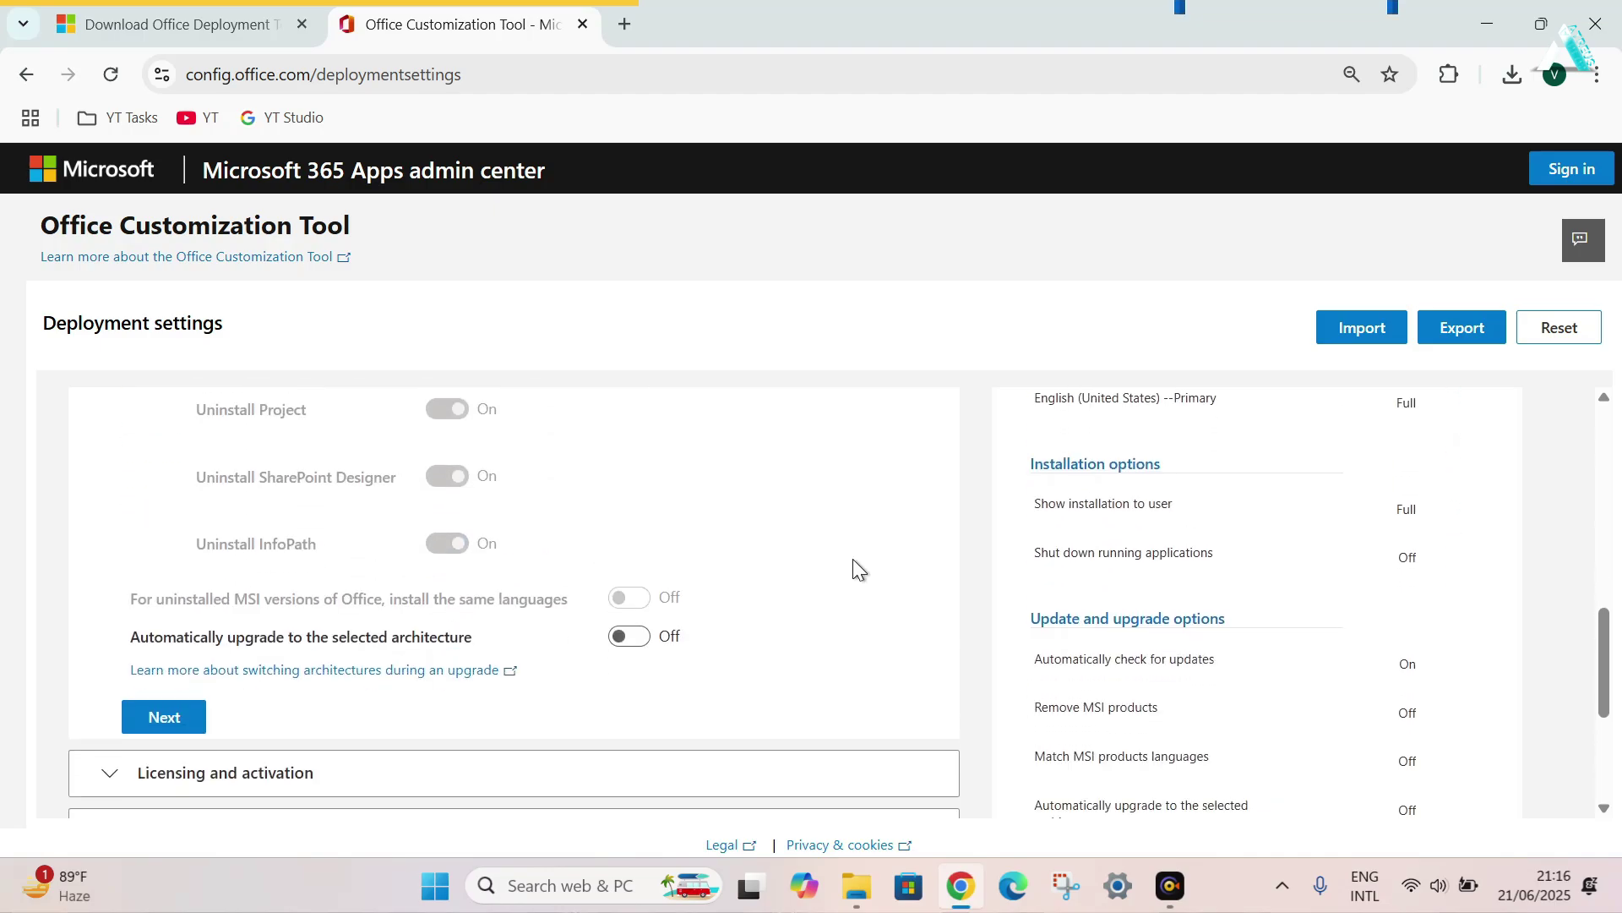
Step: Advance through Licensing and activation, General, and Application preferences sections
click(178, 715)
scroll(813, 635, down, 2)
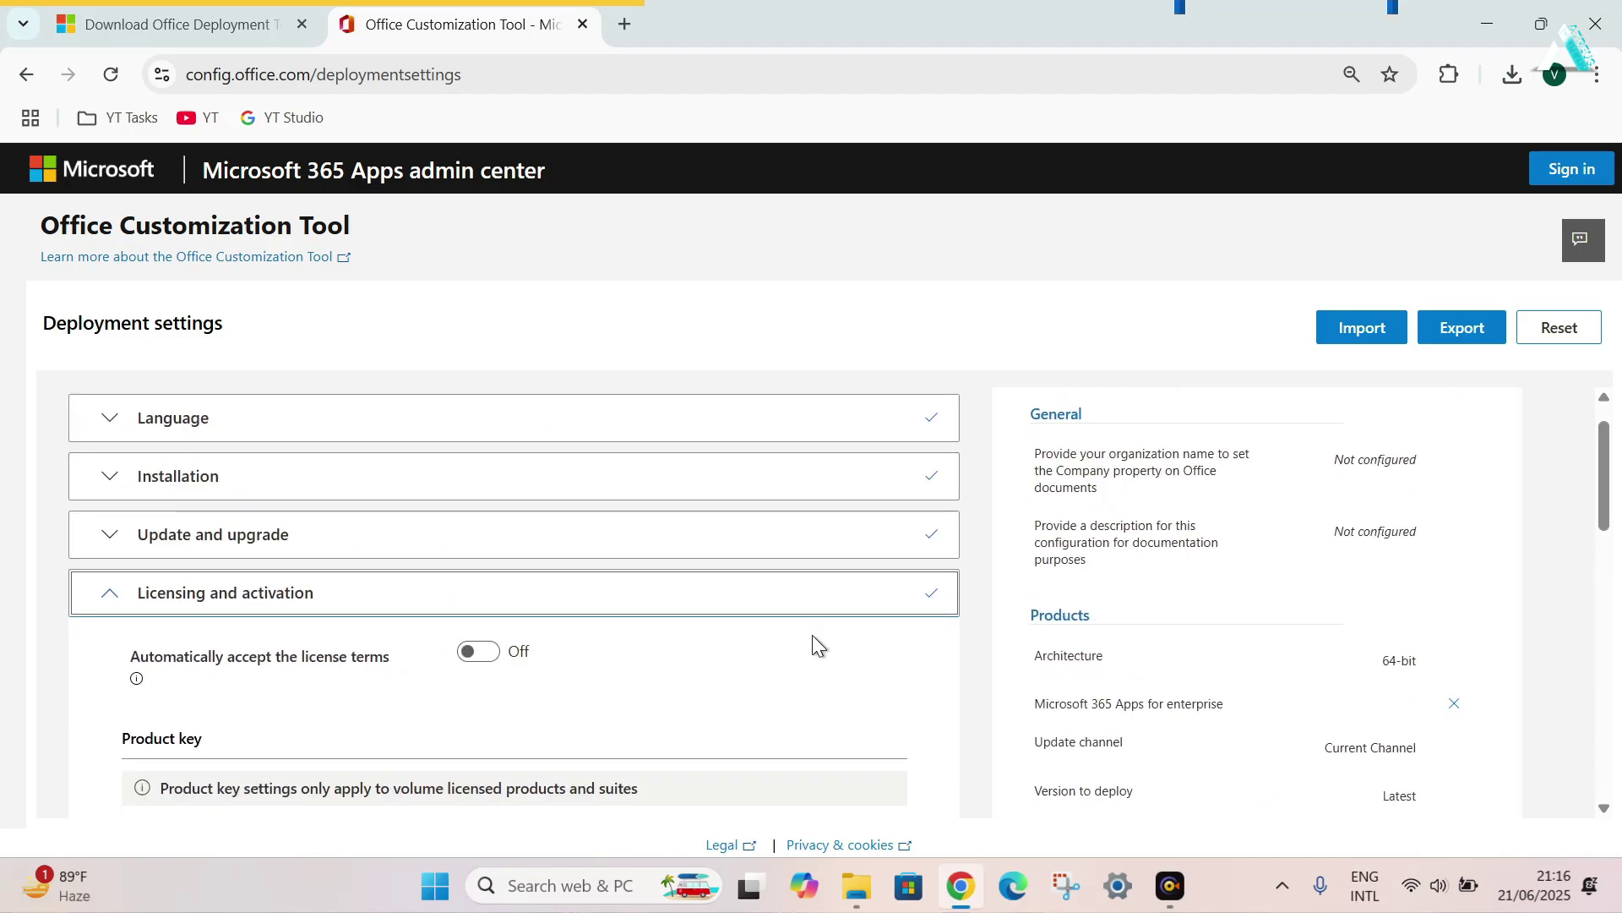
scroll(850, 605, down, 4)
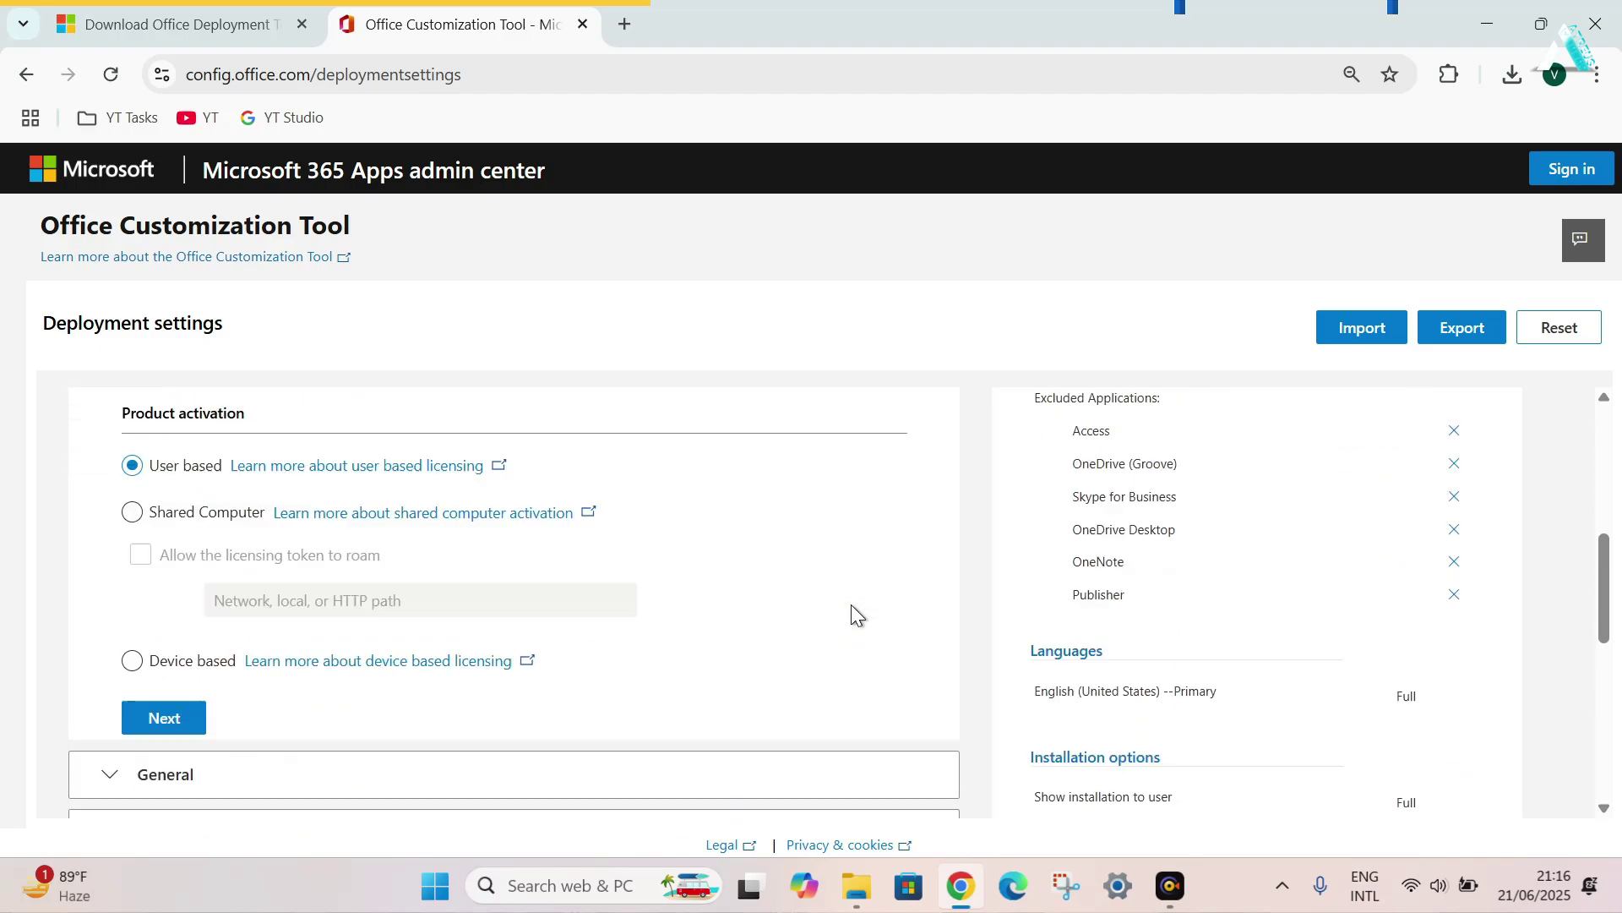
click(176, 700)
click(160, 700)
scroll(982, 602, down, 5)
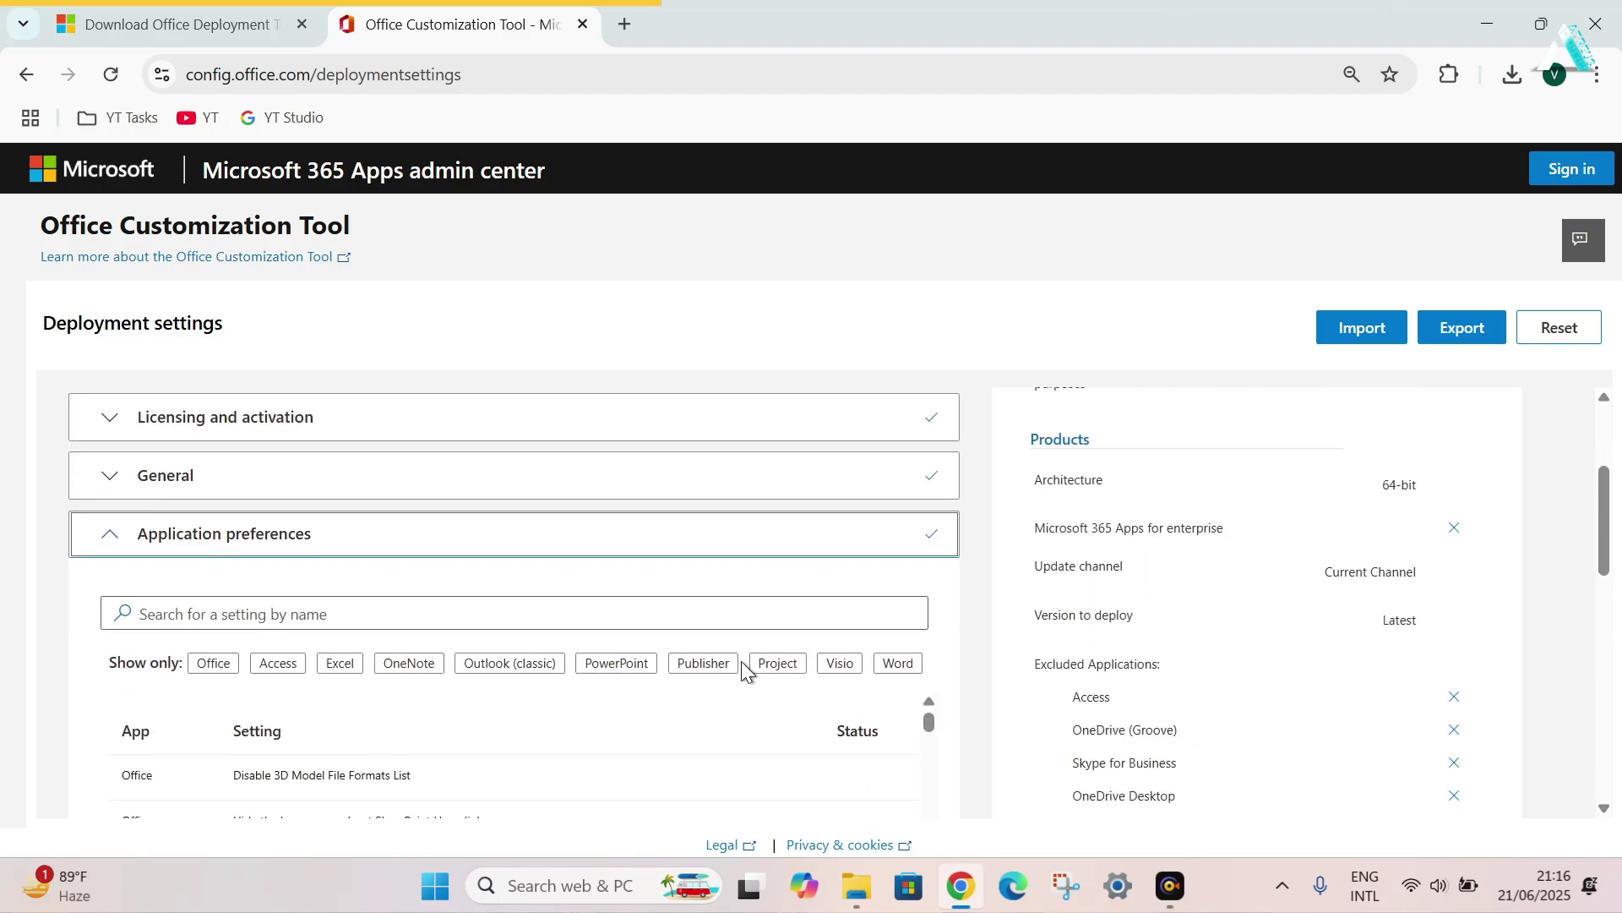
scroll(981, 601, down, 5)
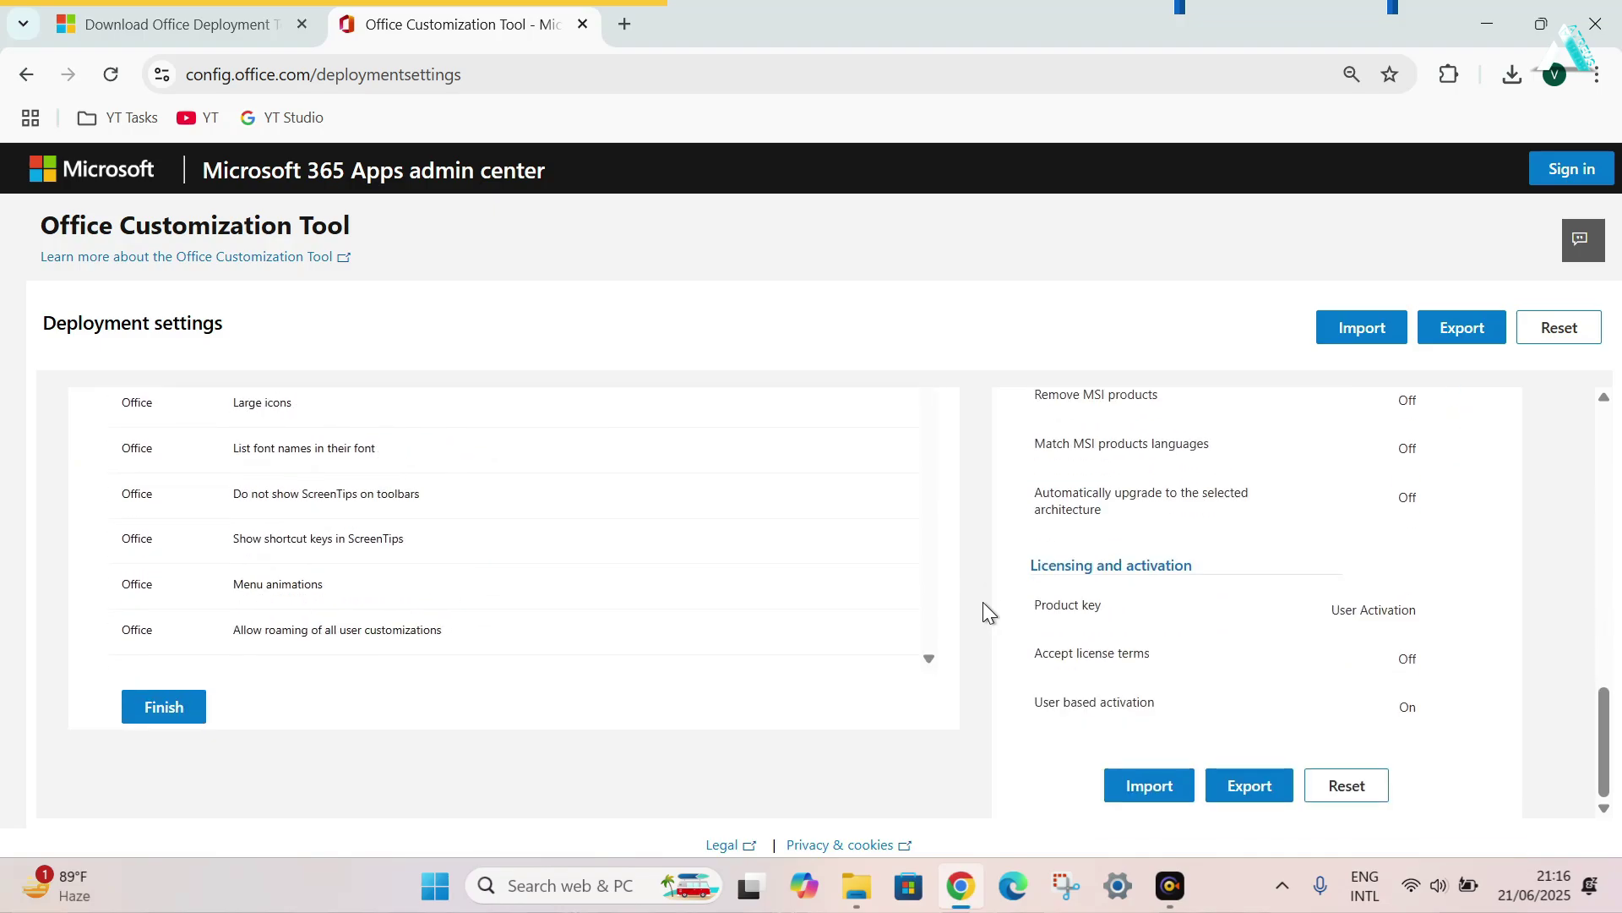
Step: Finish the configuration and choose Office Open XML formats as the default file format
click(163, 706)
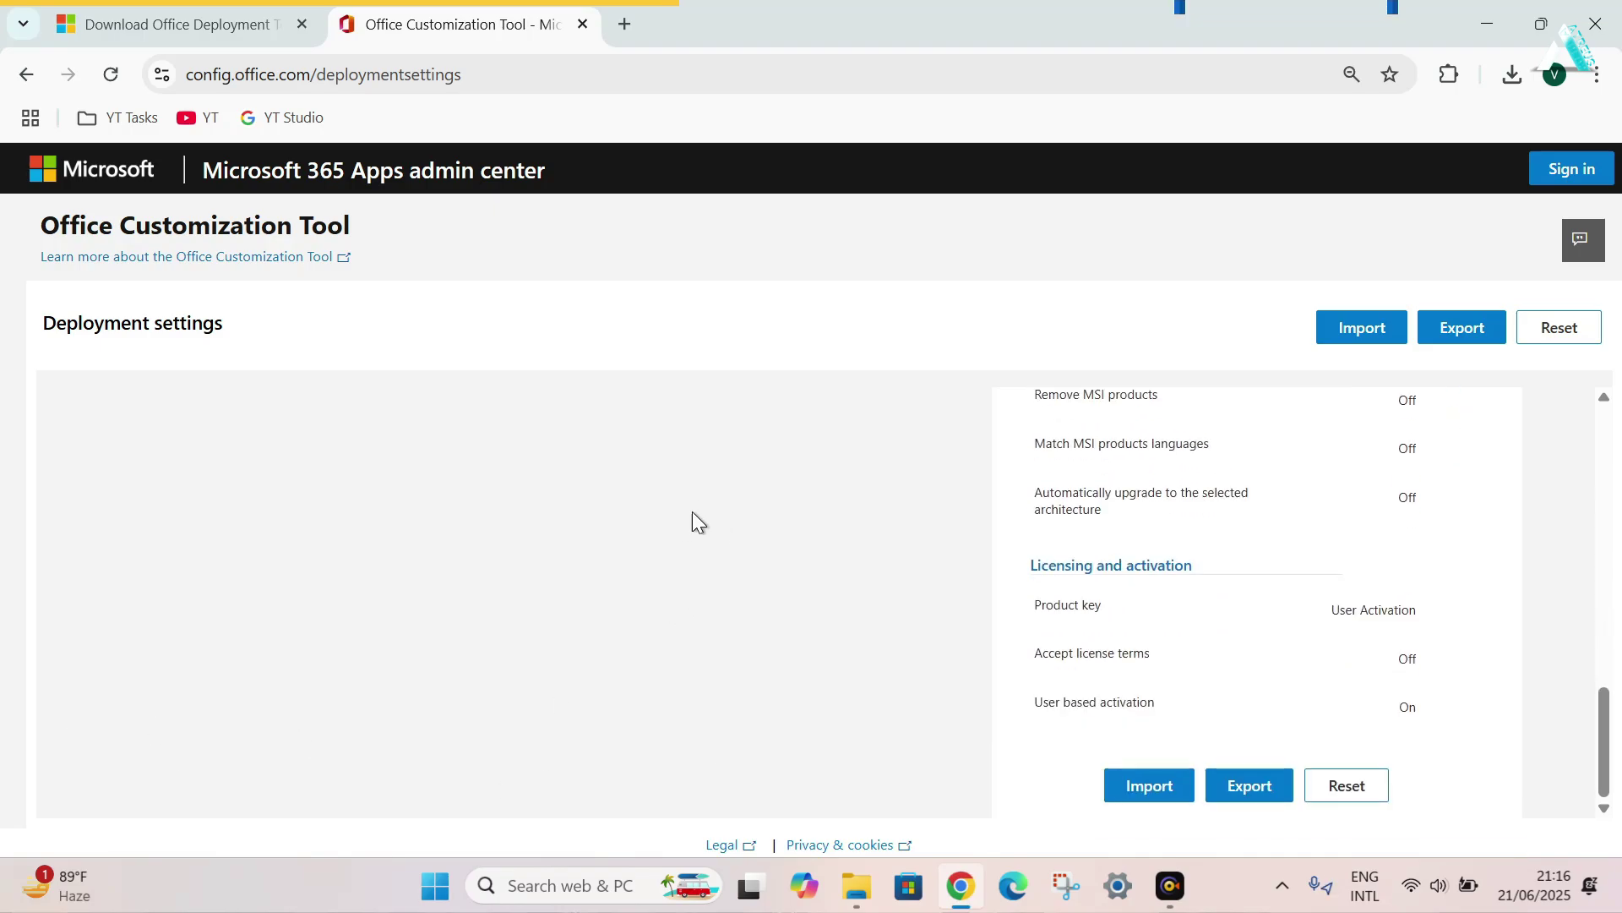
click(1248, 784)
click(477, 497)
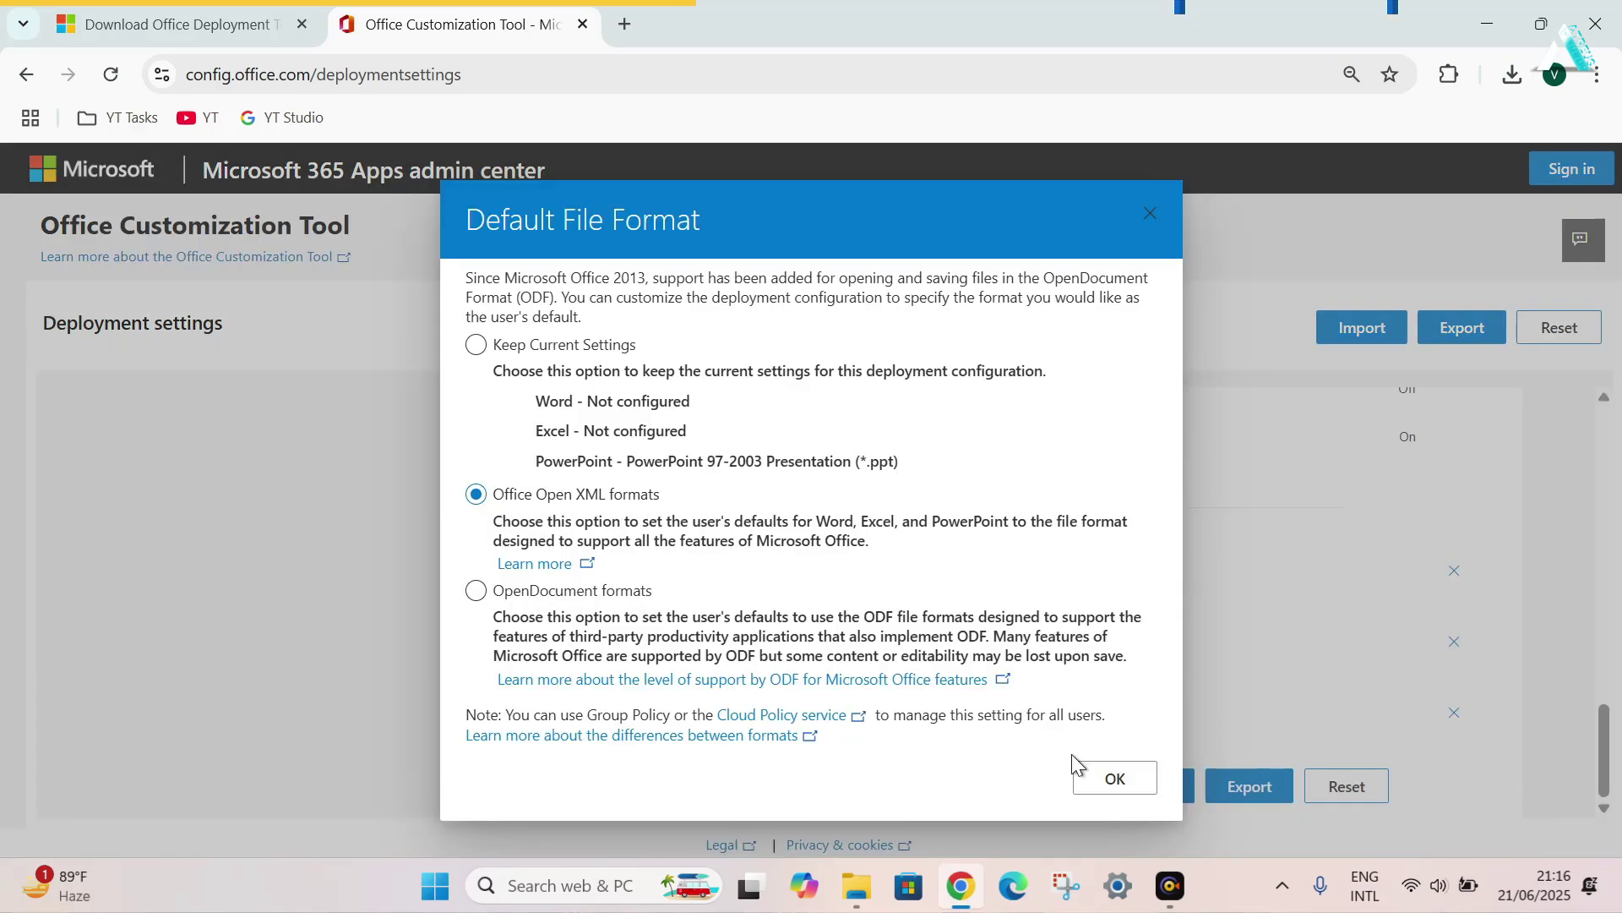
click(1122, 777)
Step: Accept the license terms, export Configuration.xml, and keep the blocked download
click(856, 584)
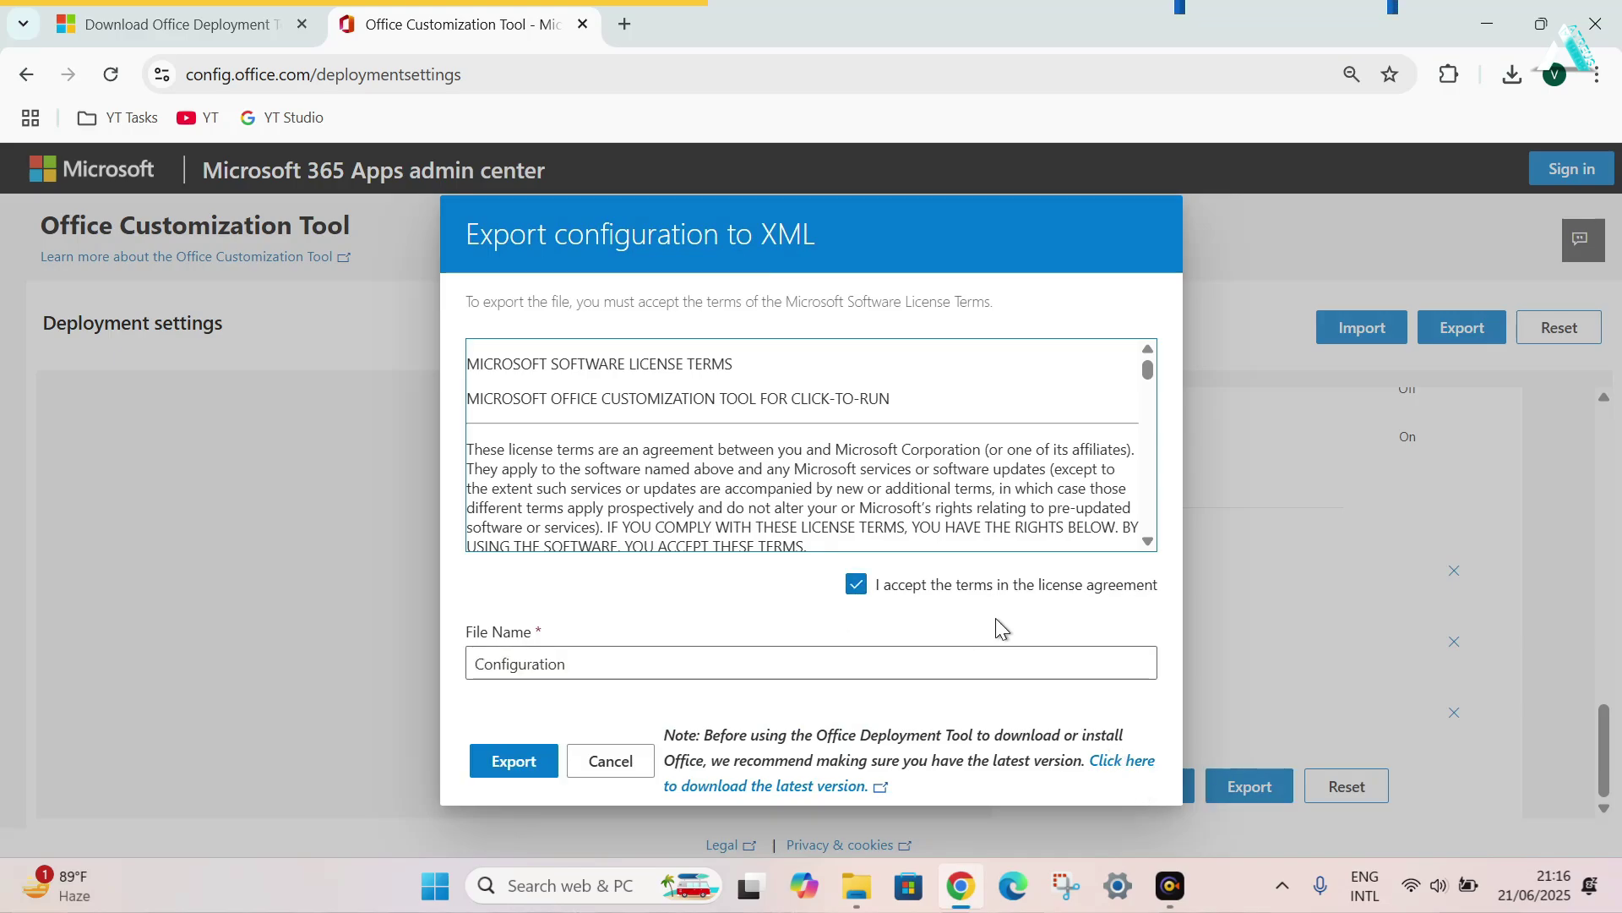
click(610, 671)
drag(623, 666, 476, 666)
click(529, 676)
click(523, 763)
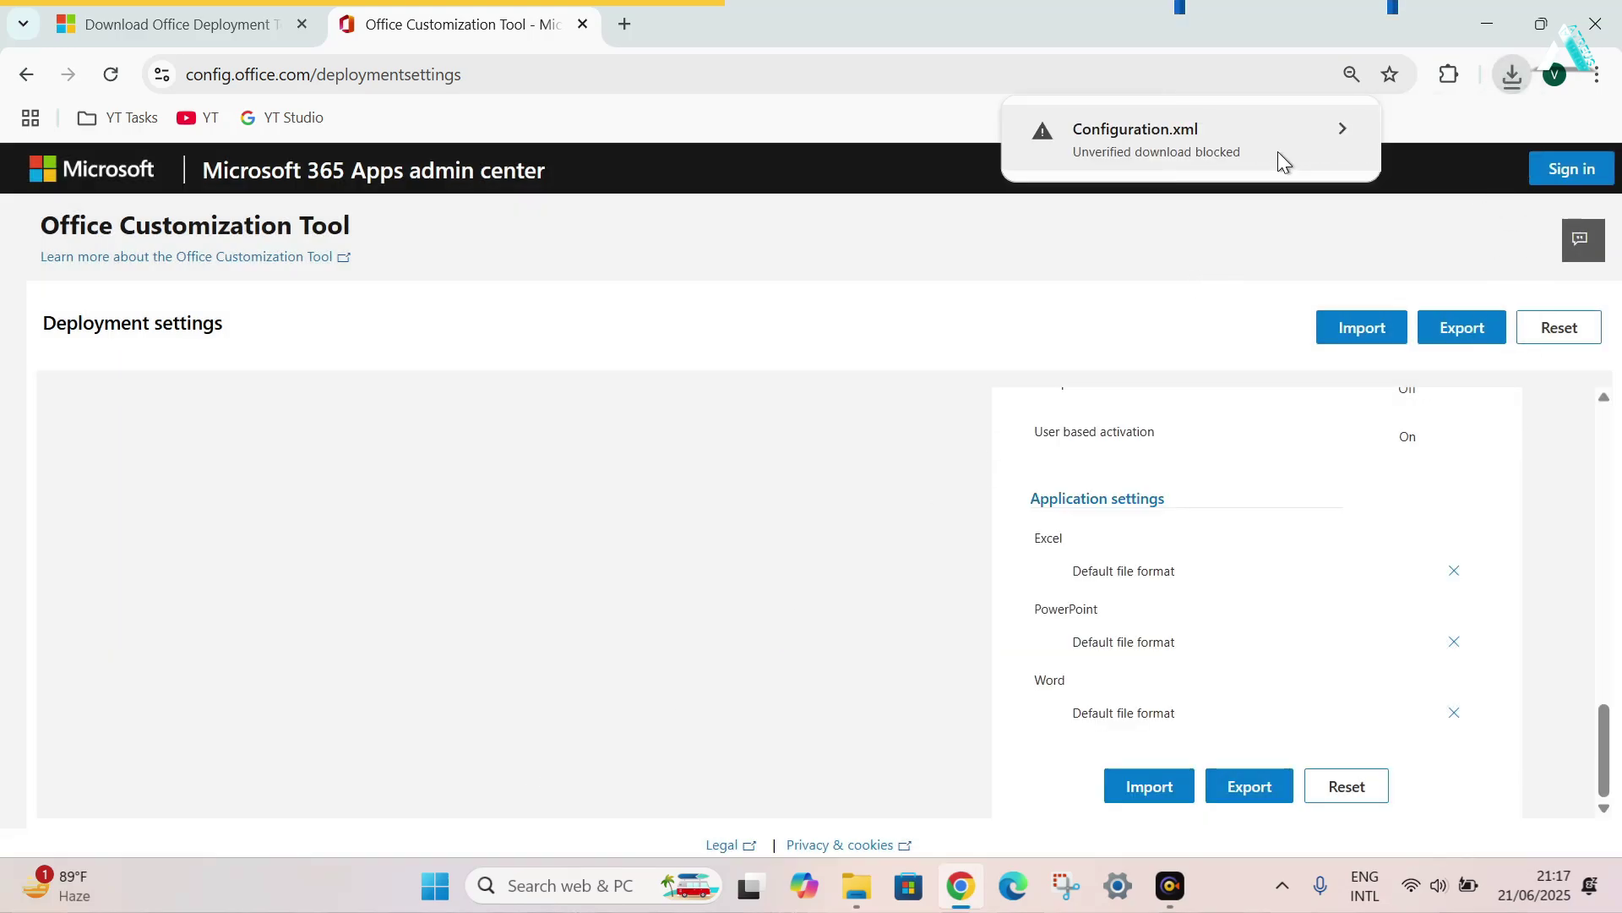
click(1277, 153)
click(1328, 277)
click(1513, 77)
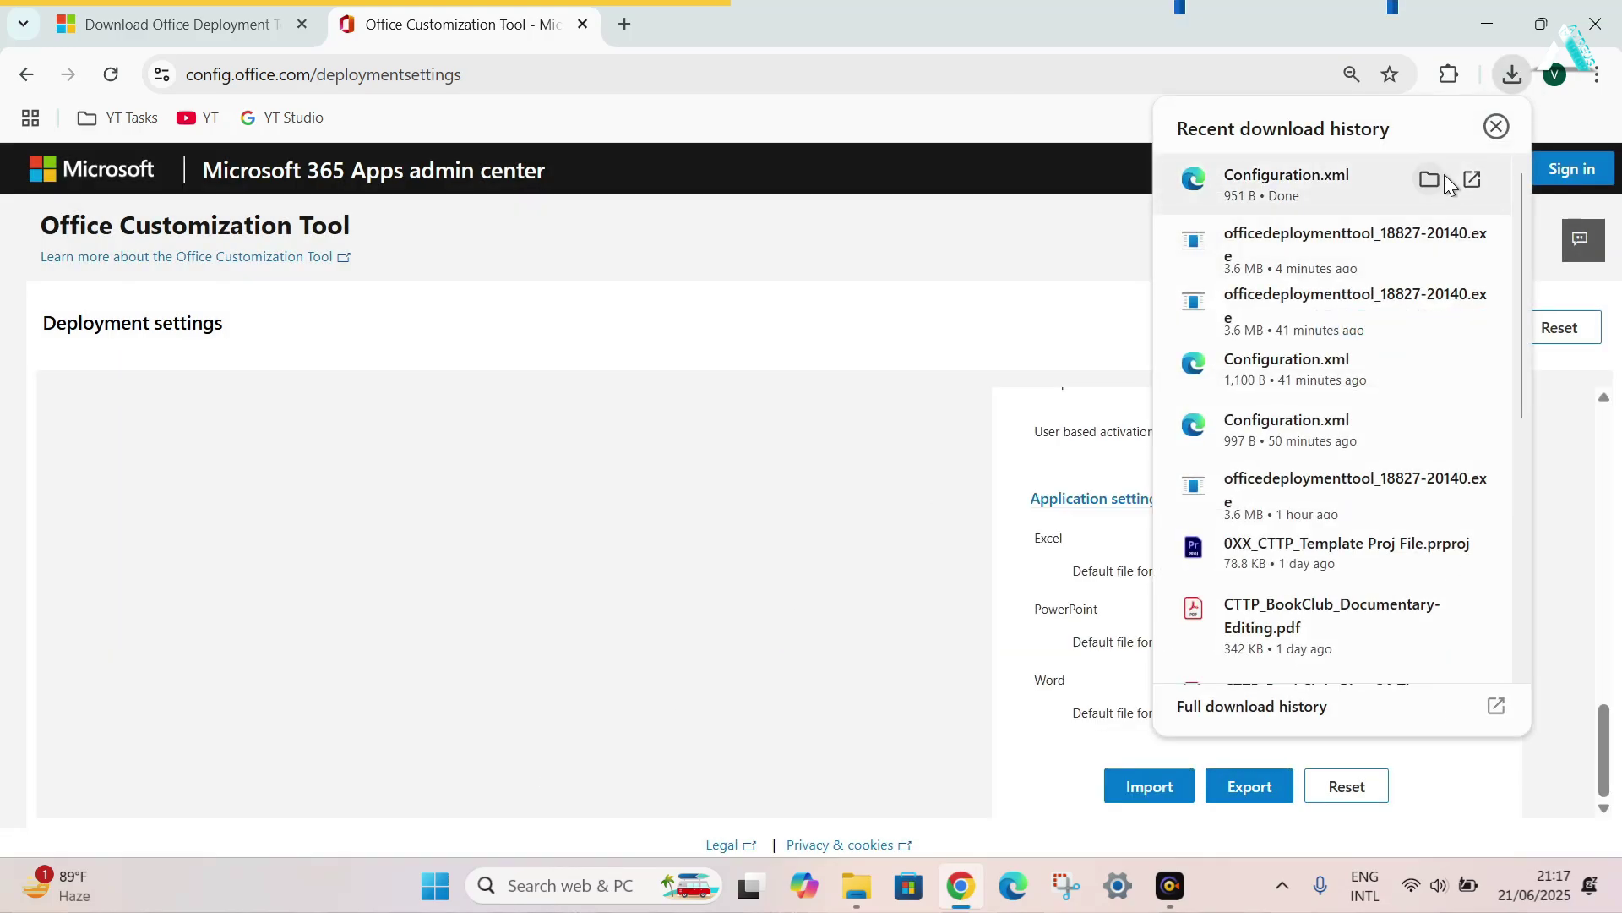
Step: In Downloads, cut Configuration.xml and officedeploymenttool_18827-20140.exe
click(1430, 180)
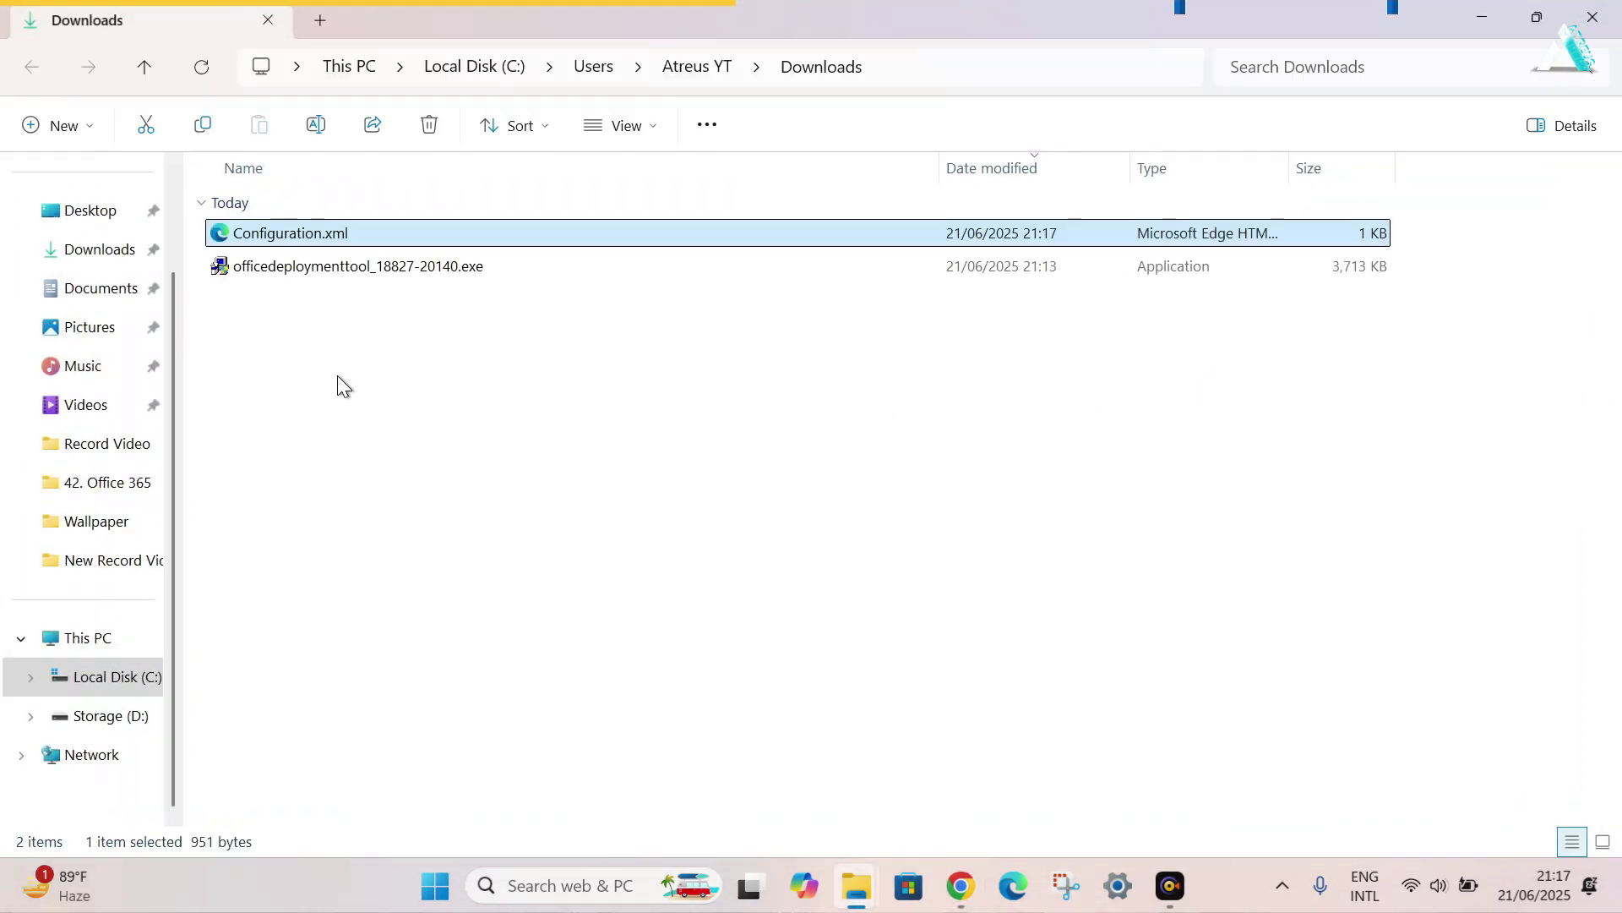
drag(631, 348, 333, 213)
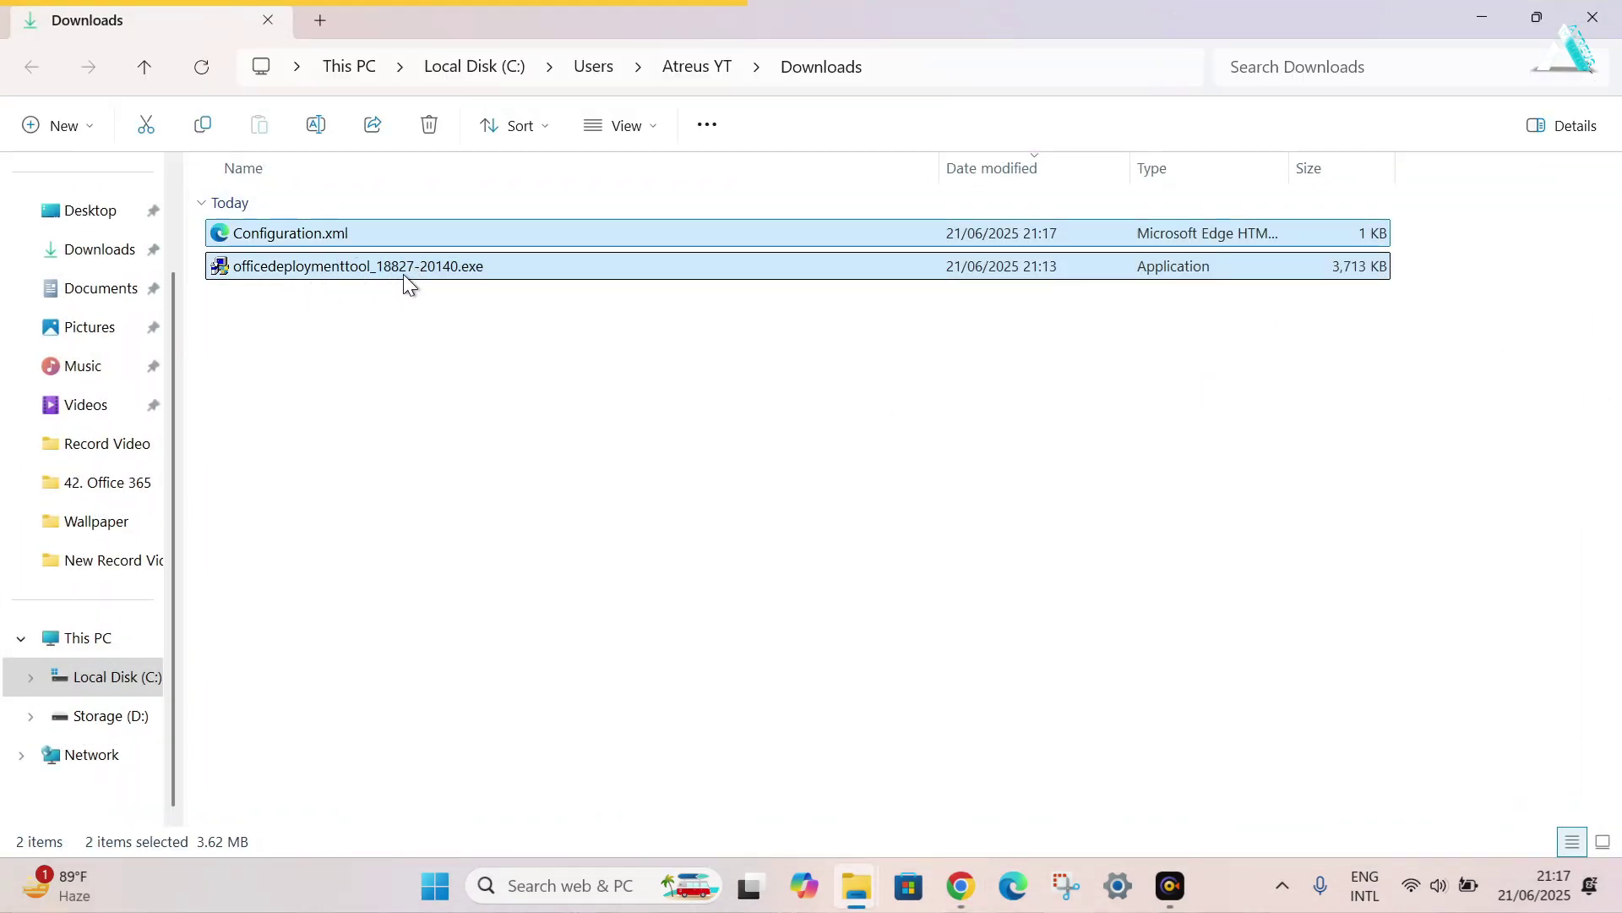
right_click(382, 267)
click(420, 298)
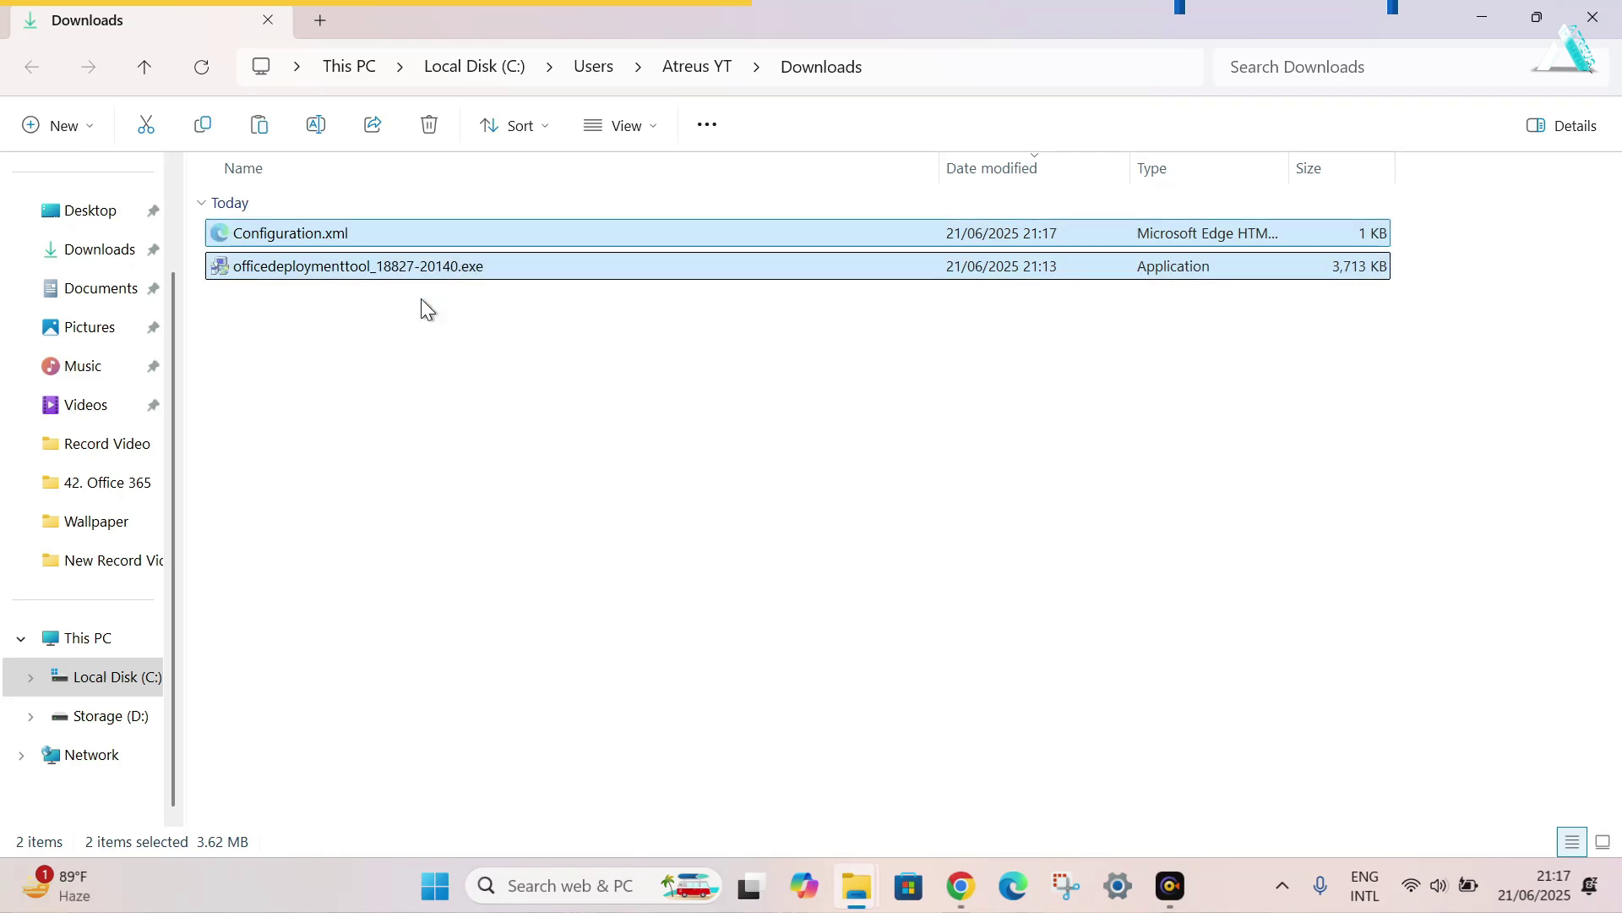
Step: Paste both files into the Office 365 folder on Local Disk (C:)
click(132, 675)
double_click(438, 238)
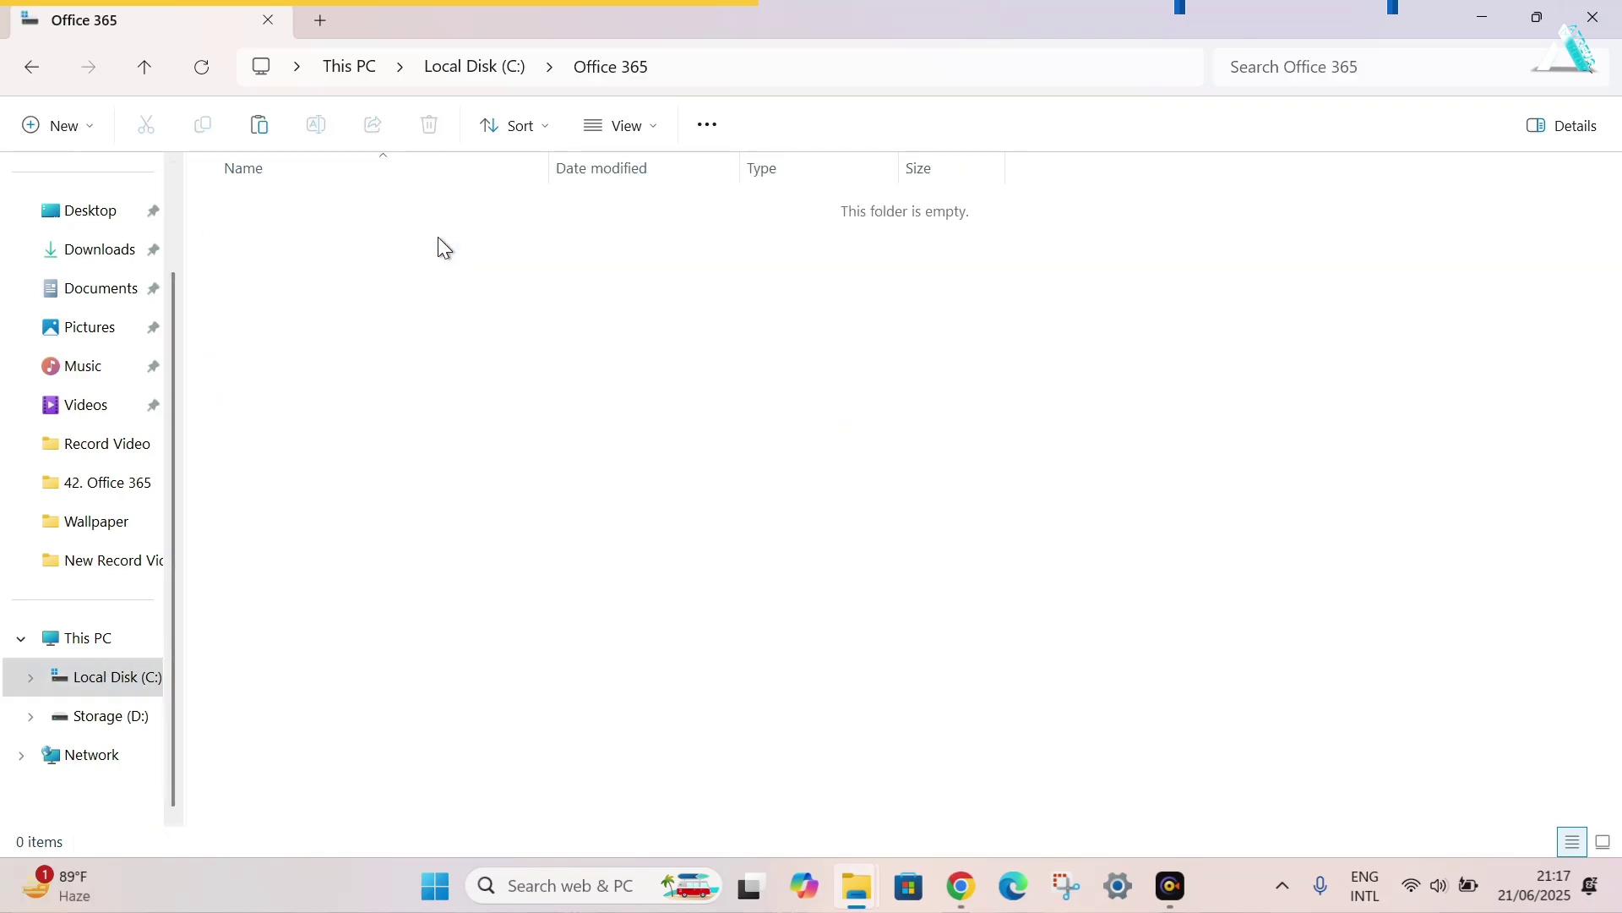
right_click(478, 334)
click(525, 355)
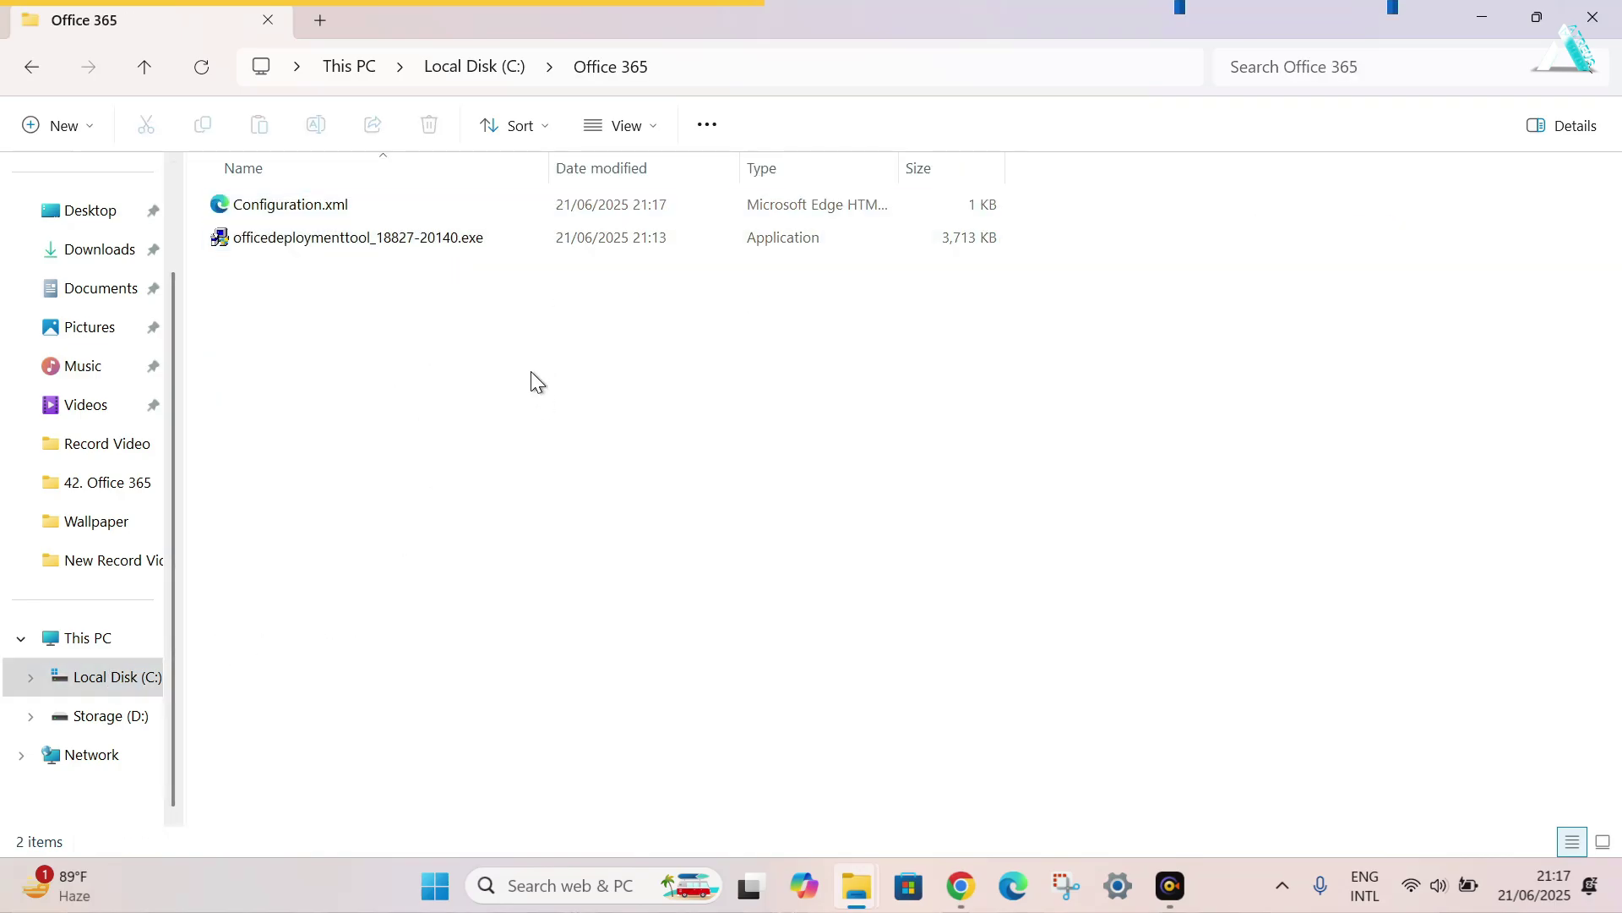
click(424, 245)
Step: Run the Office Deployment Tool as administrator and accept its license terms
right_click(422, 247)
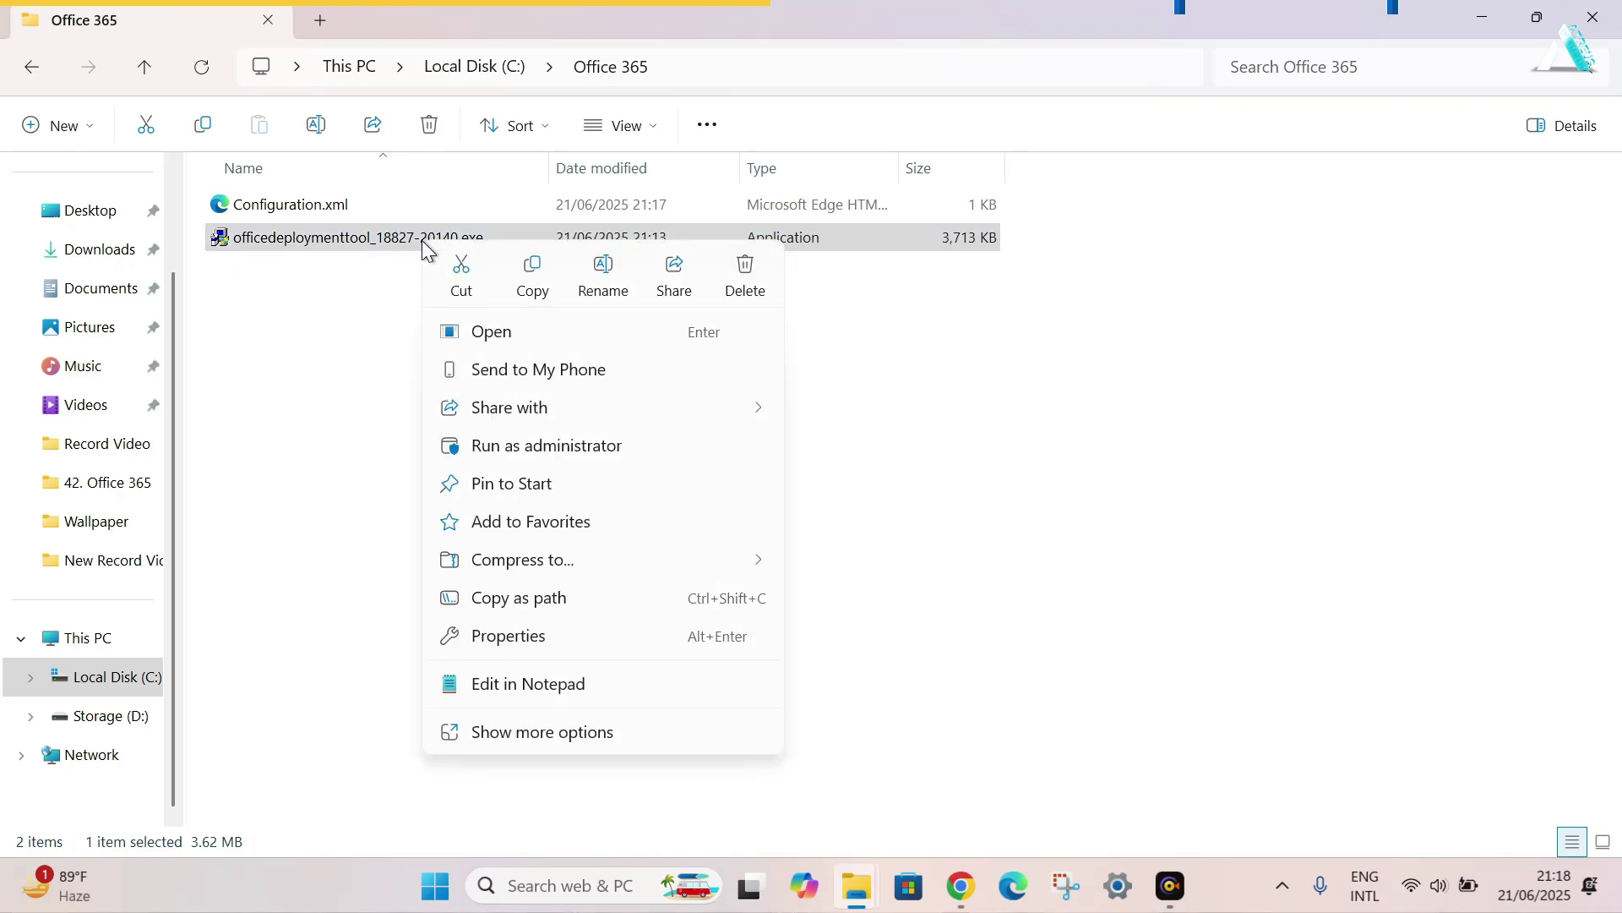
click(612, 443)
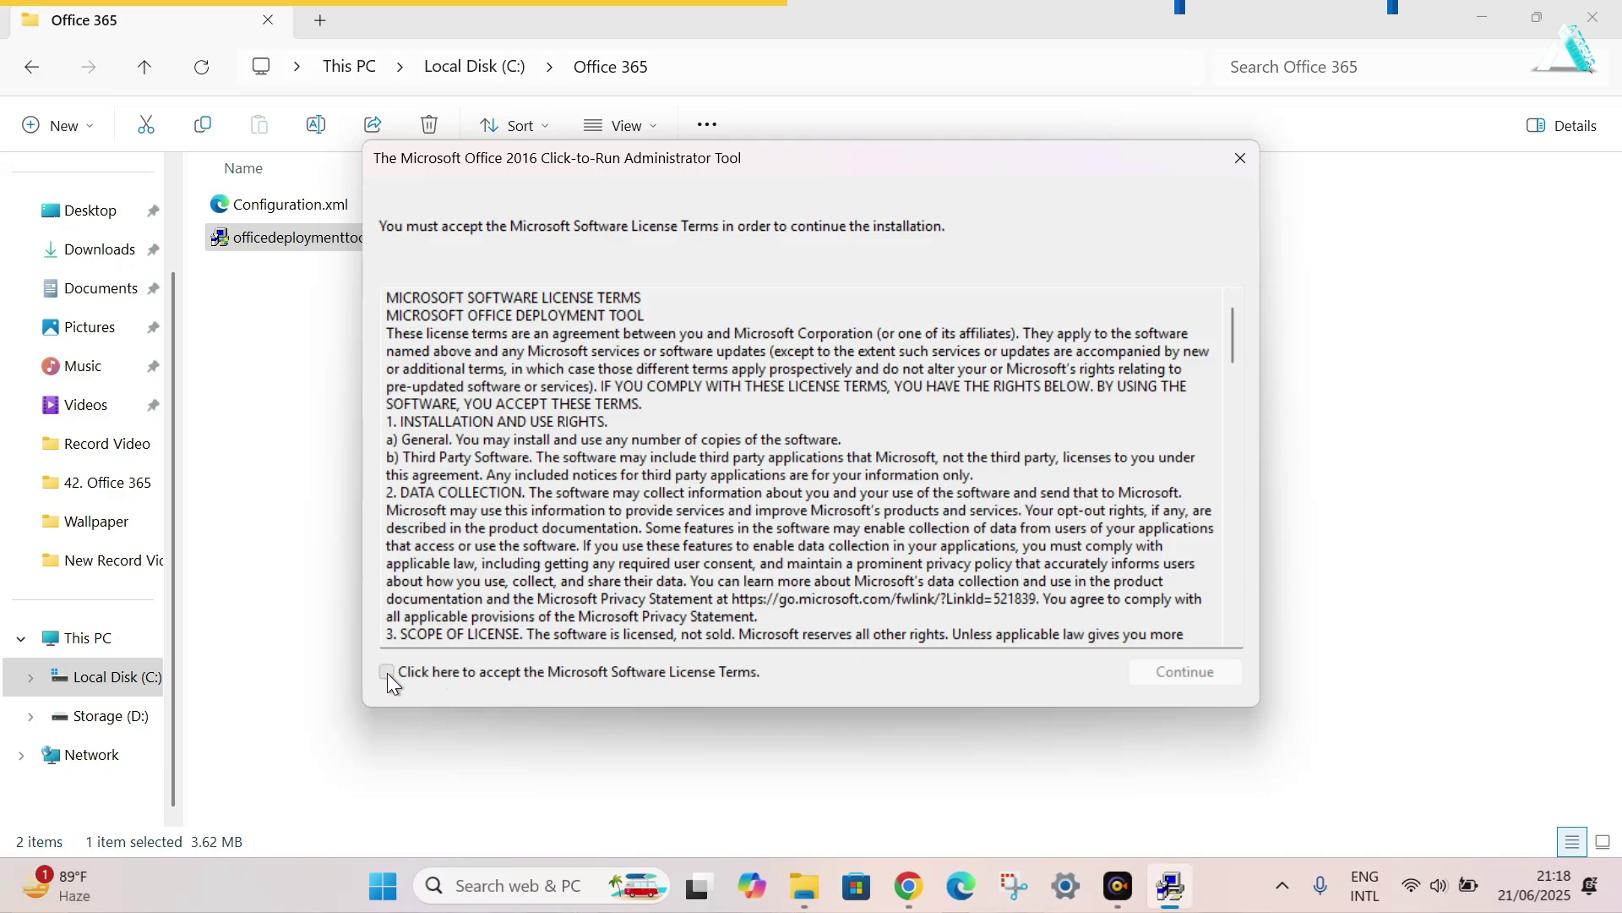
click(387, 674)
click(1186, 663)
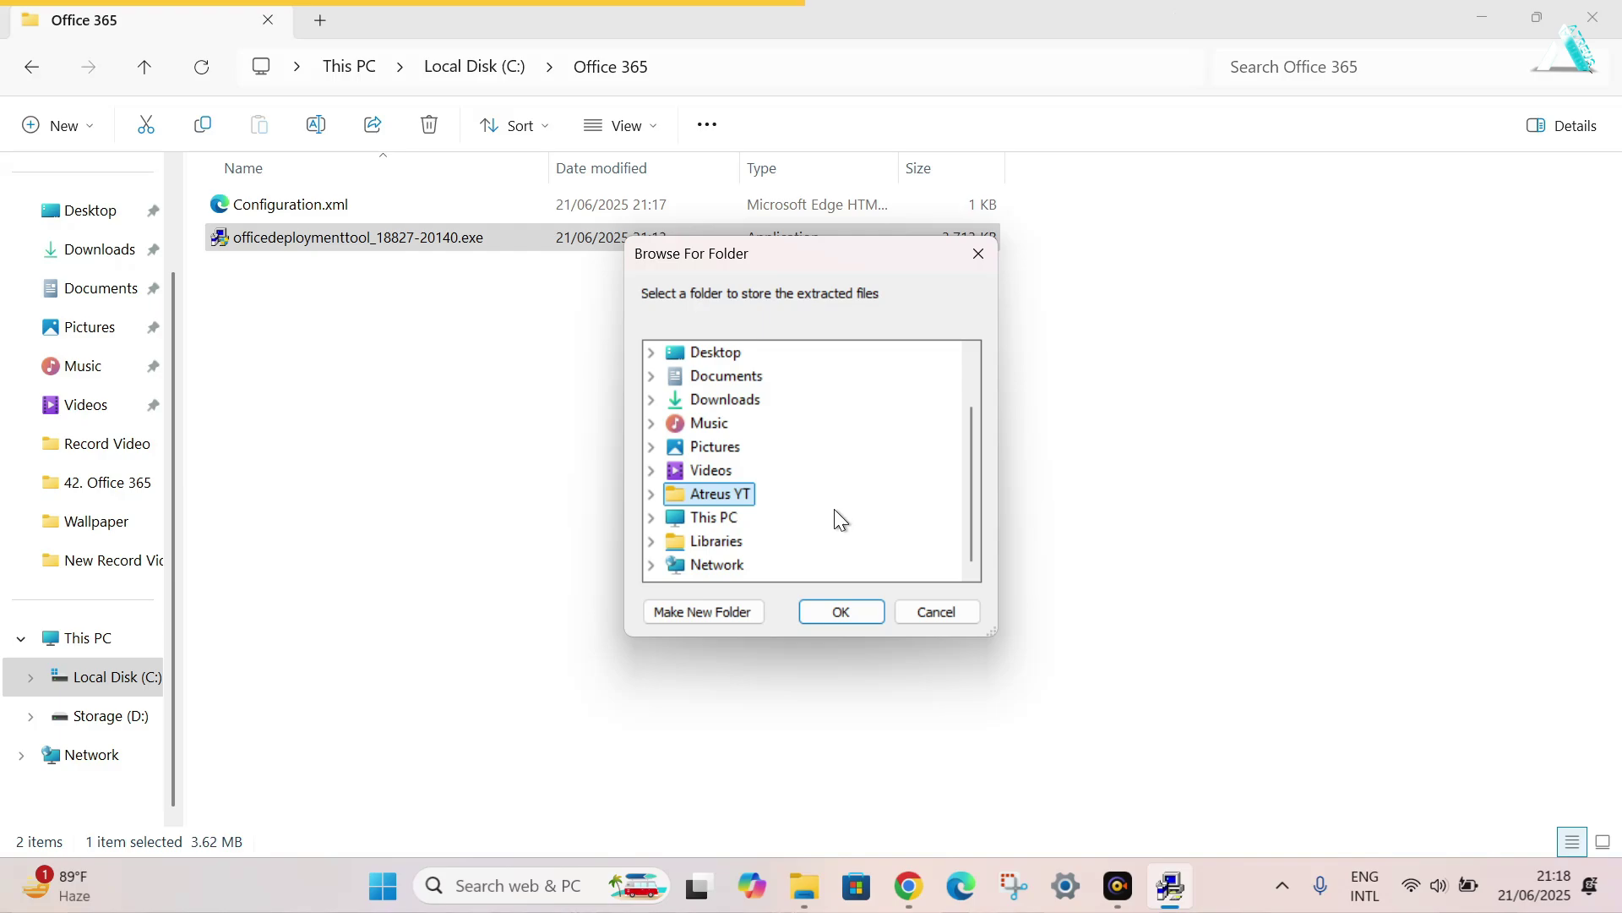
Step: Extract the deployment tool files into C:\Office 365 and dismiss the success message
click(650, 519)
double_click(740, 545)
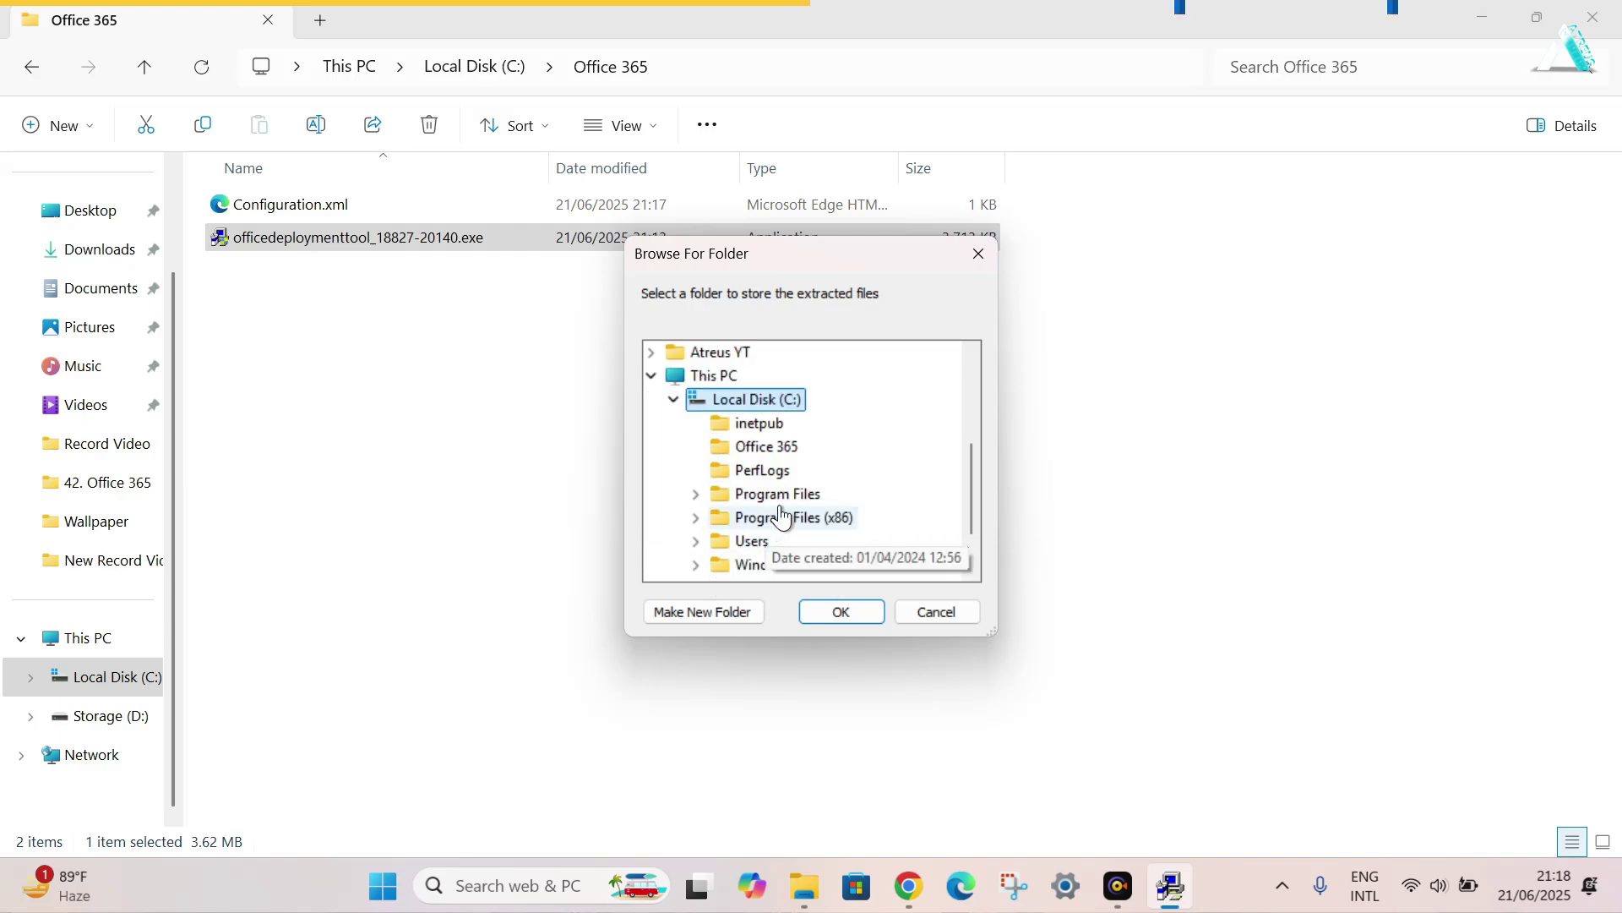
click(767, 454)
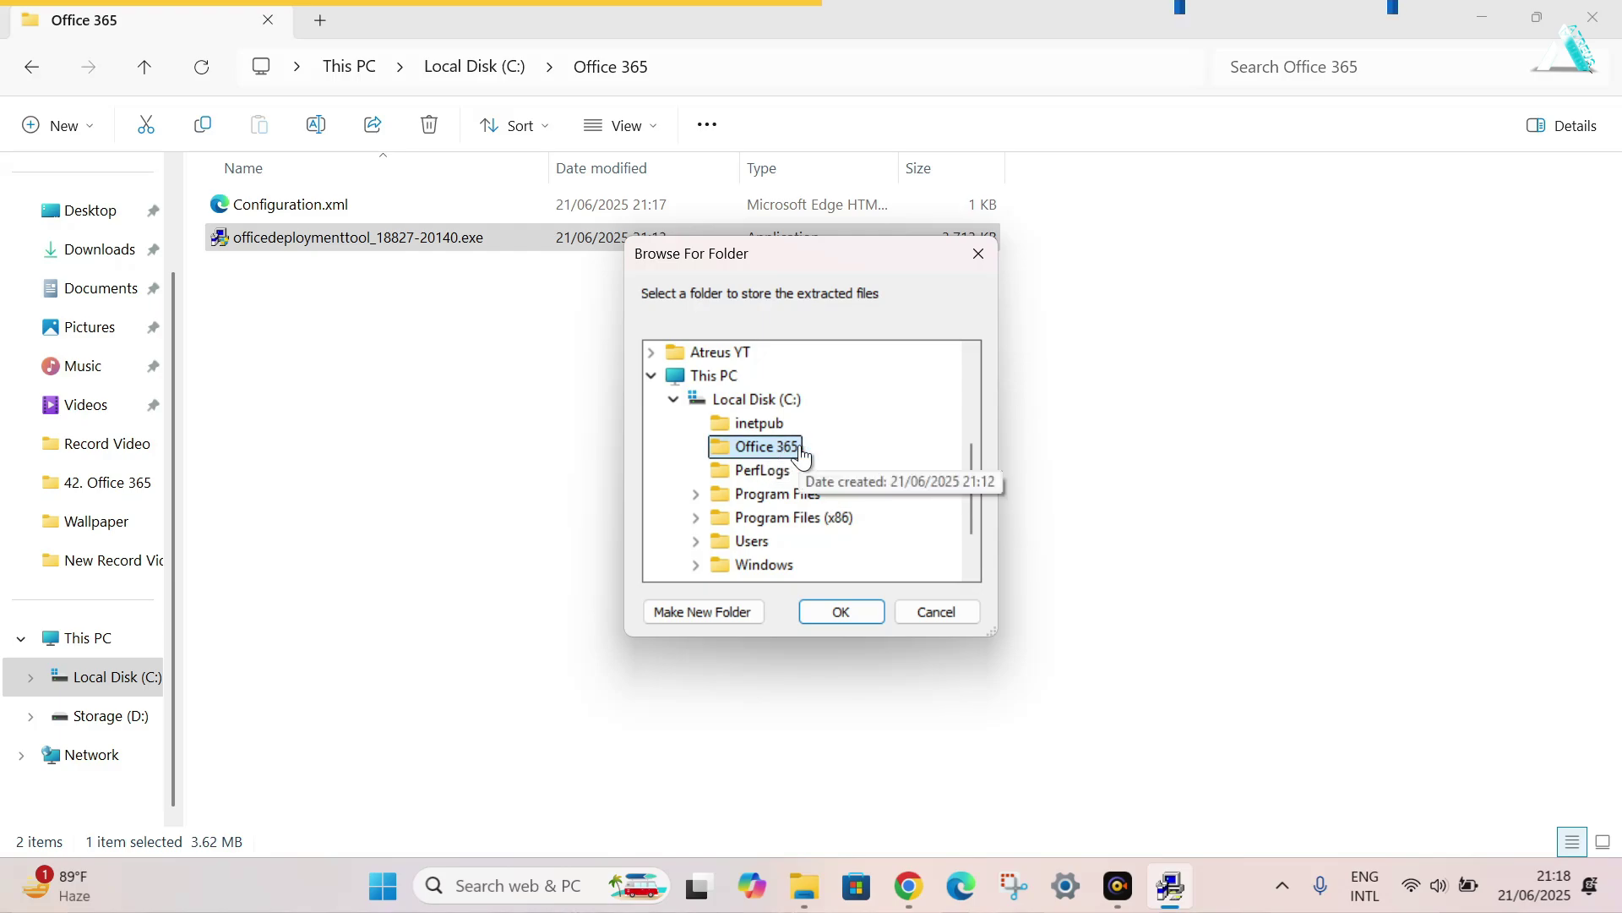
click(842, 612)
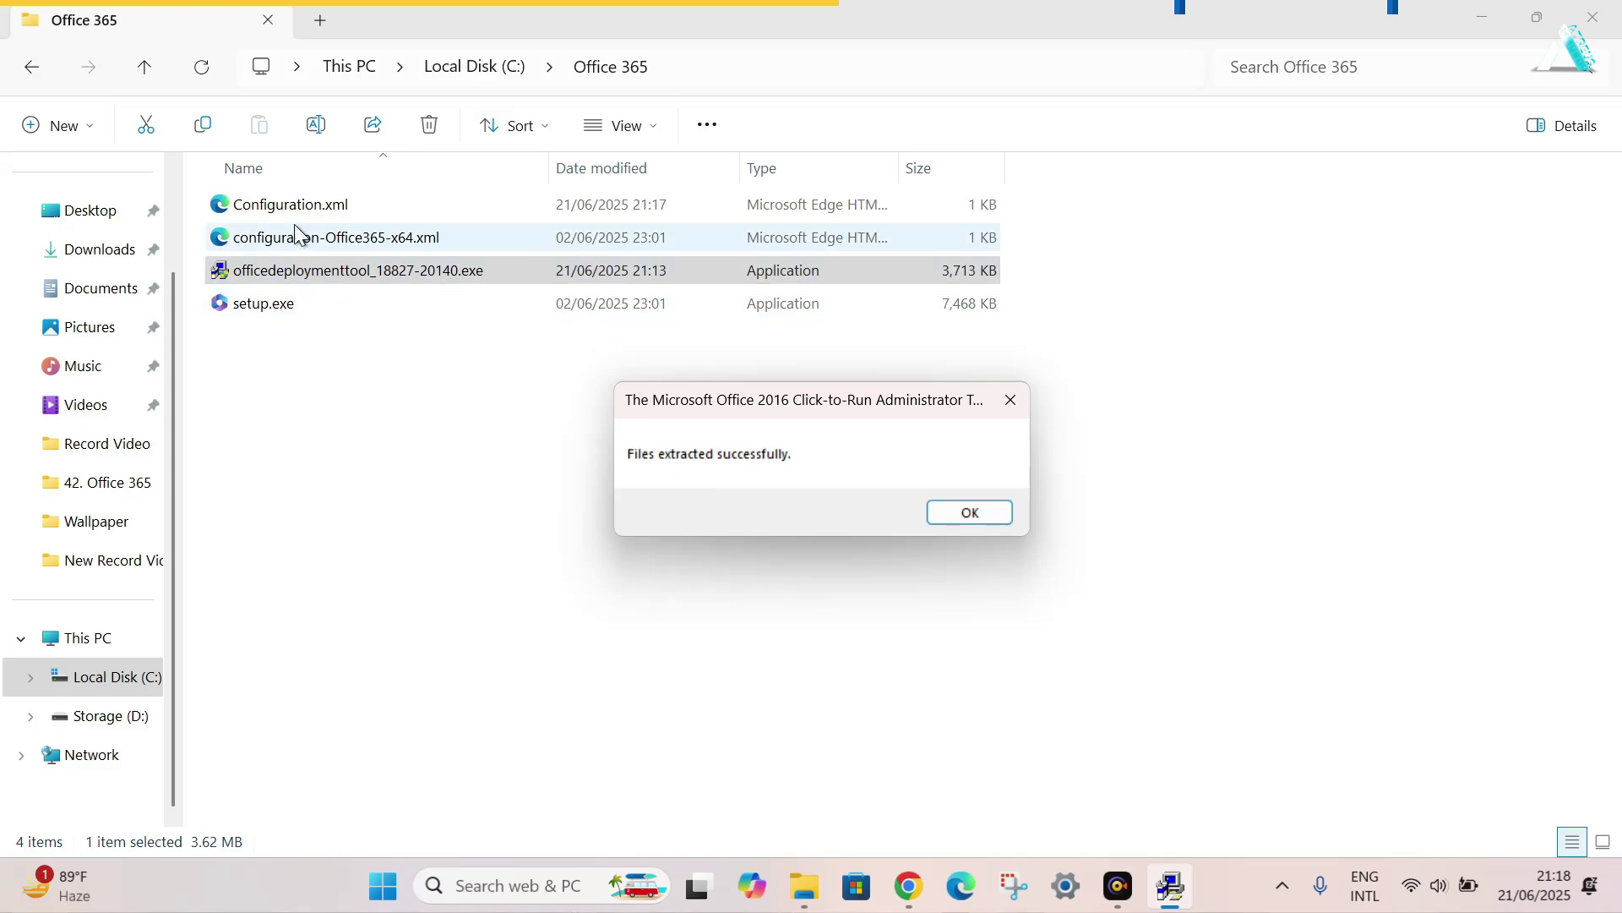
click(989, 515)
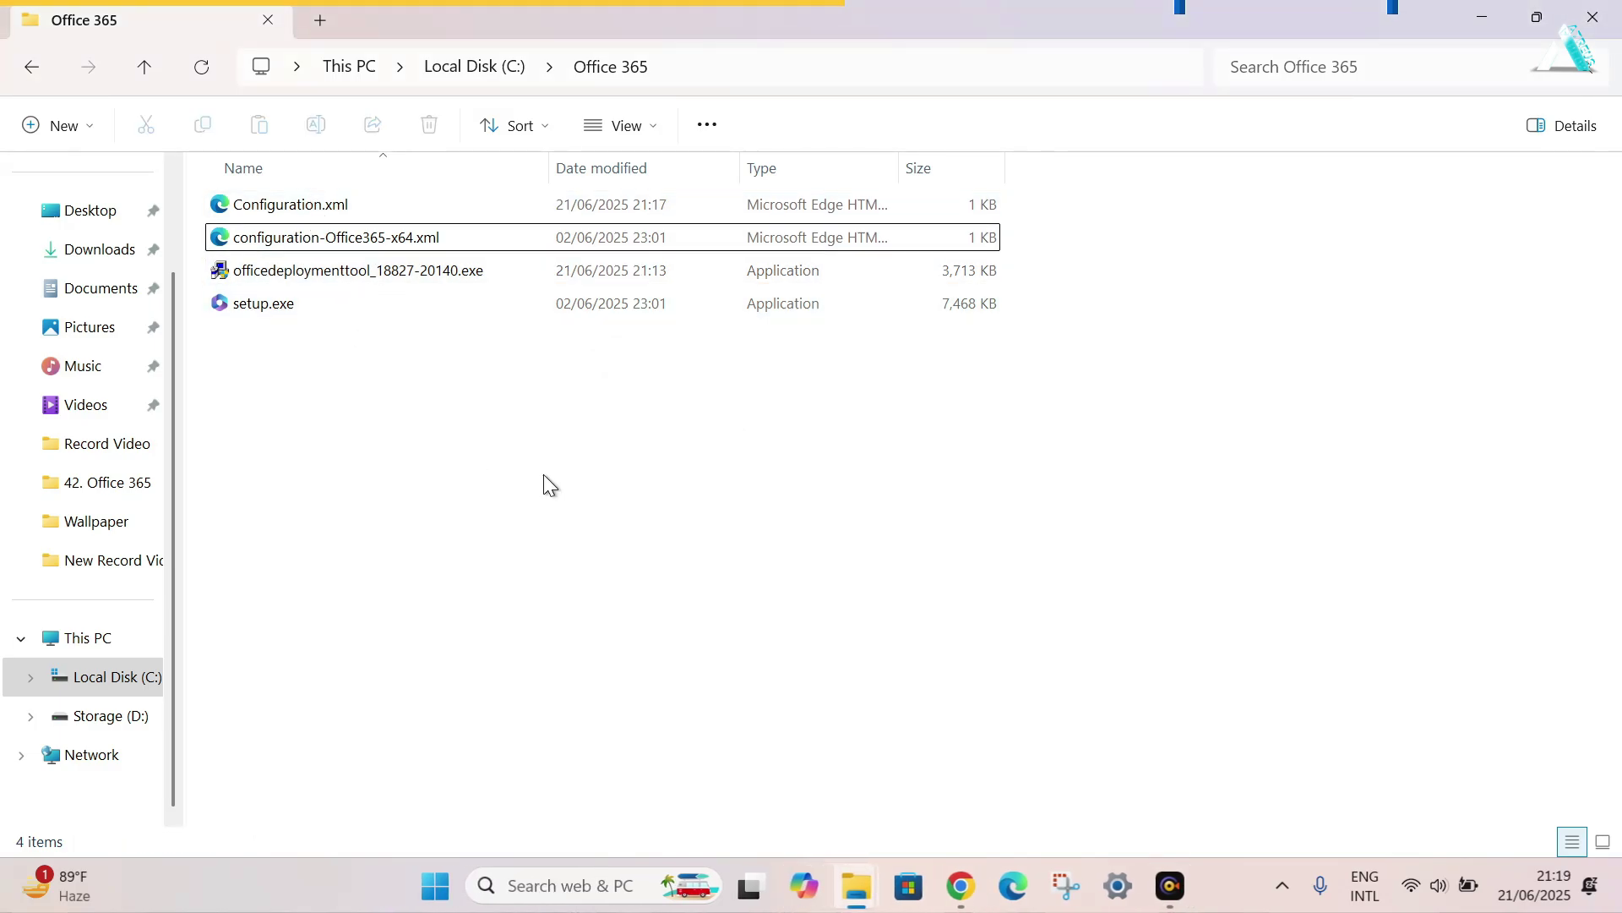
Step: Select configuration-Office365-x64.xml and the deployment tool exe for removal
click(474, 232)
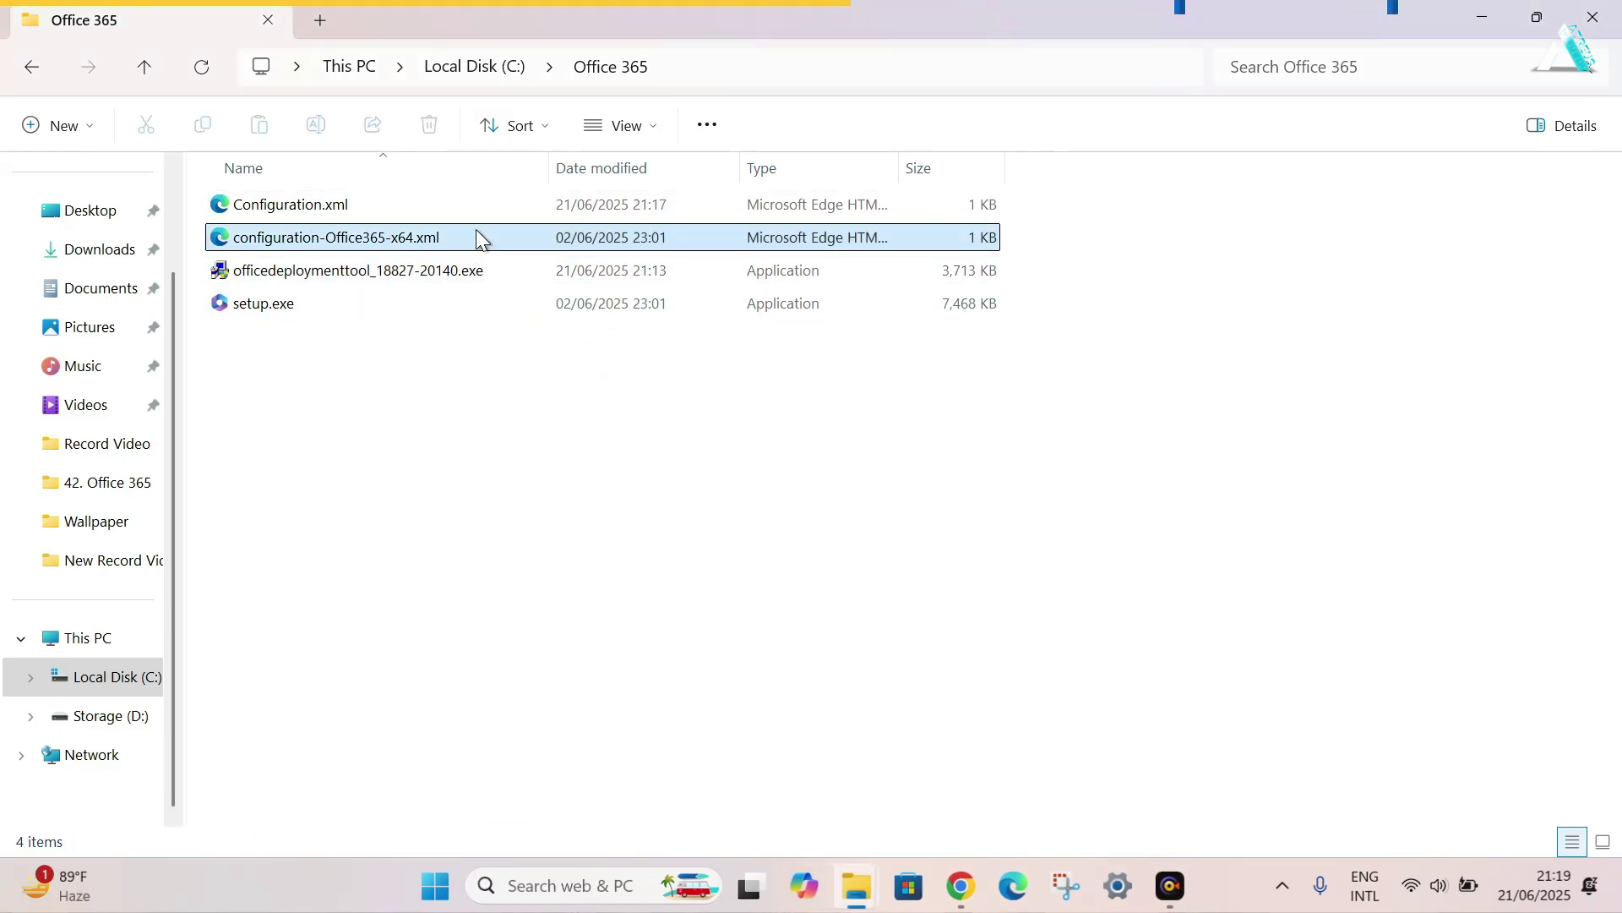
ctrl+click(415, 270)
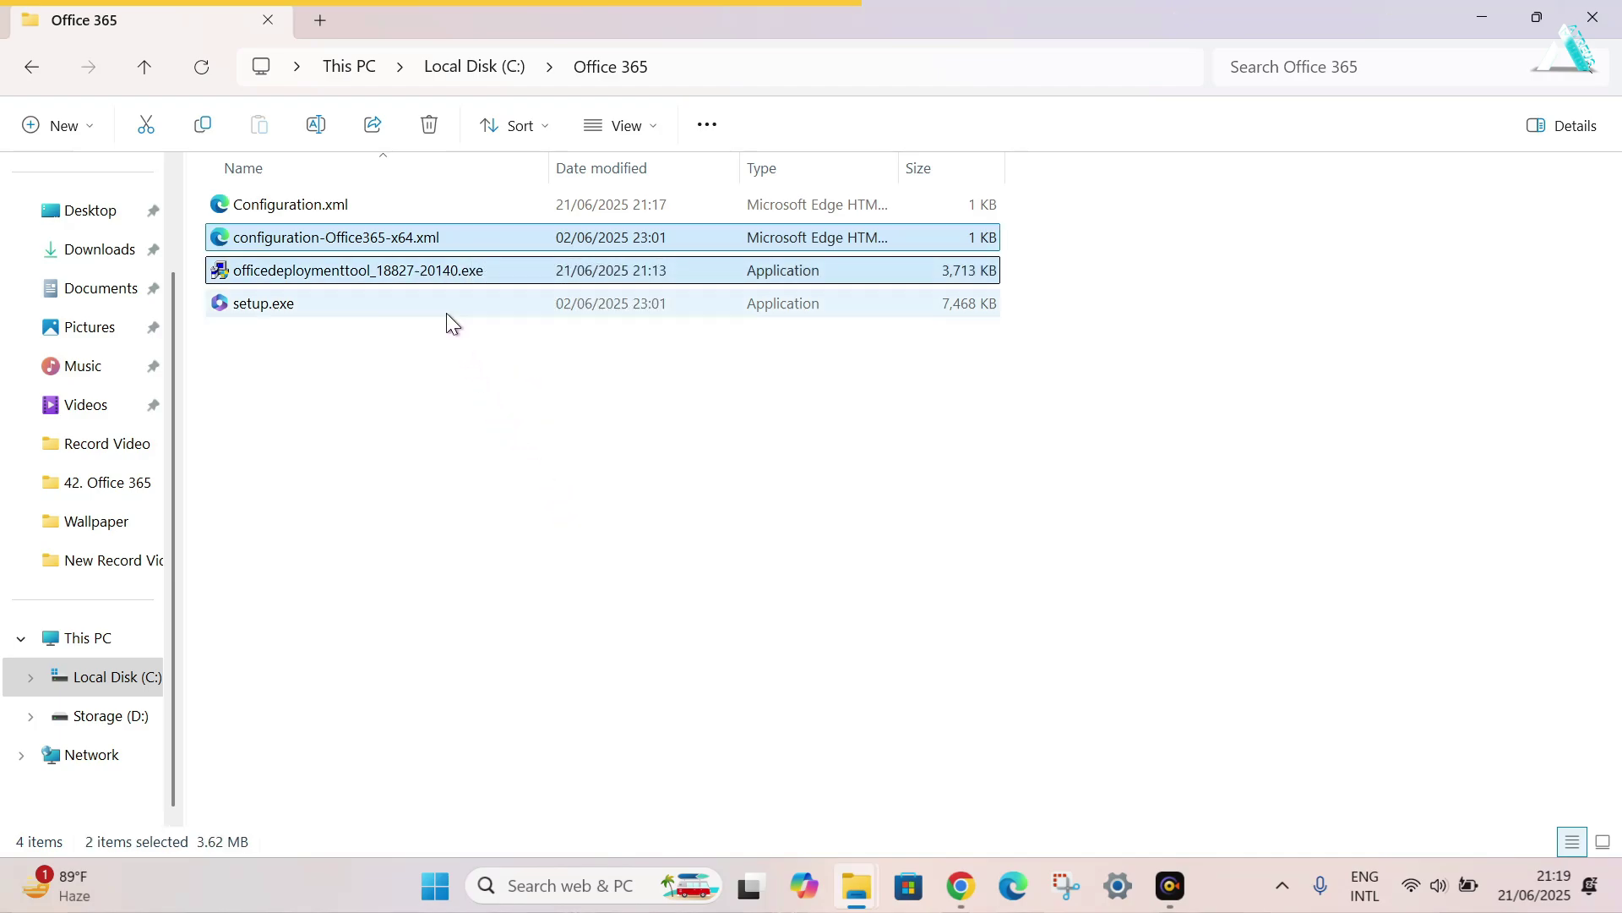
right_click(441, 270)
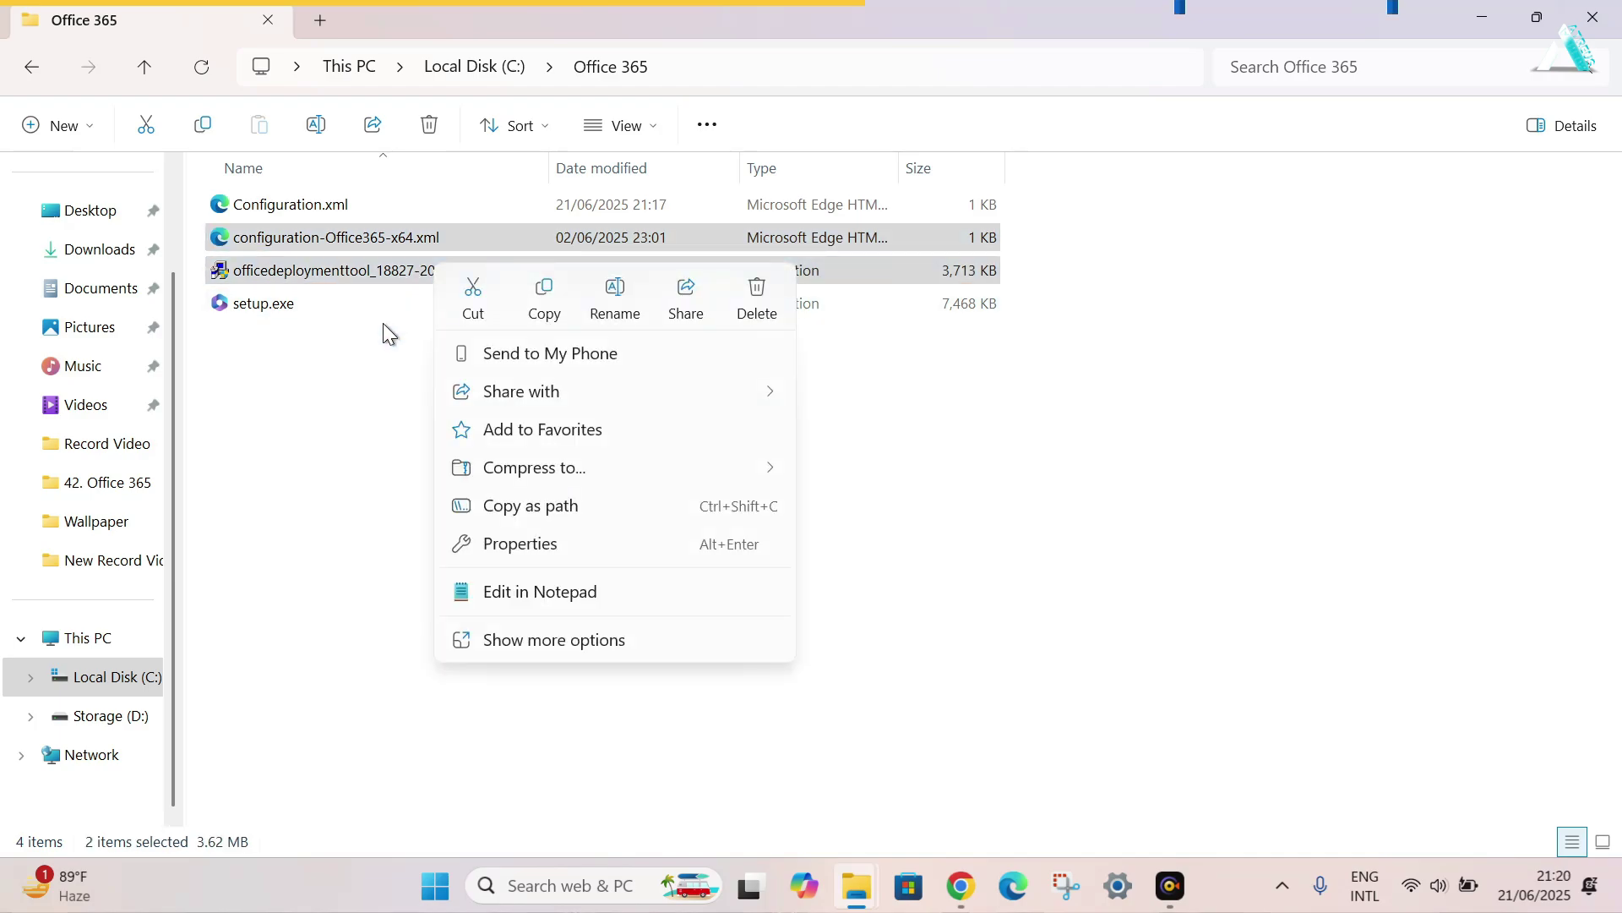
Step: Delete the two unneeded files and launch Command Prompt as administrator
click(756, 300)
click(602, 891)
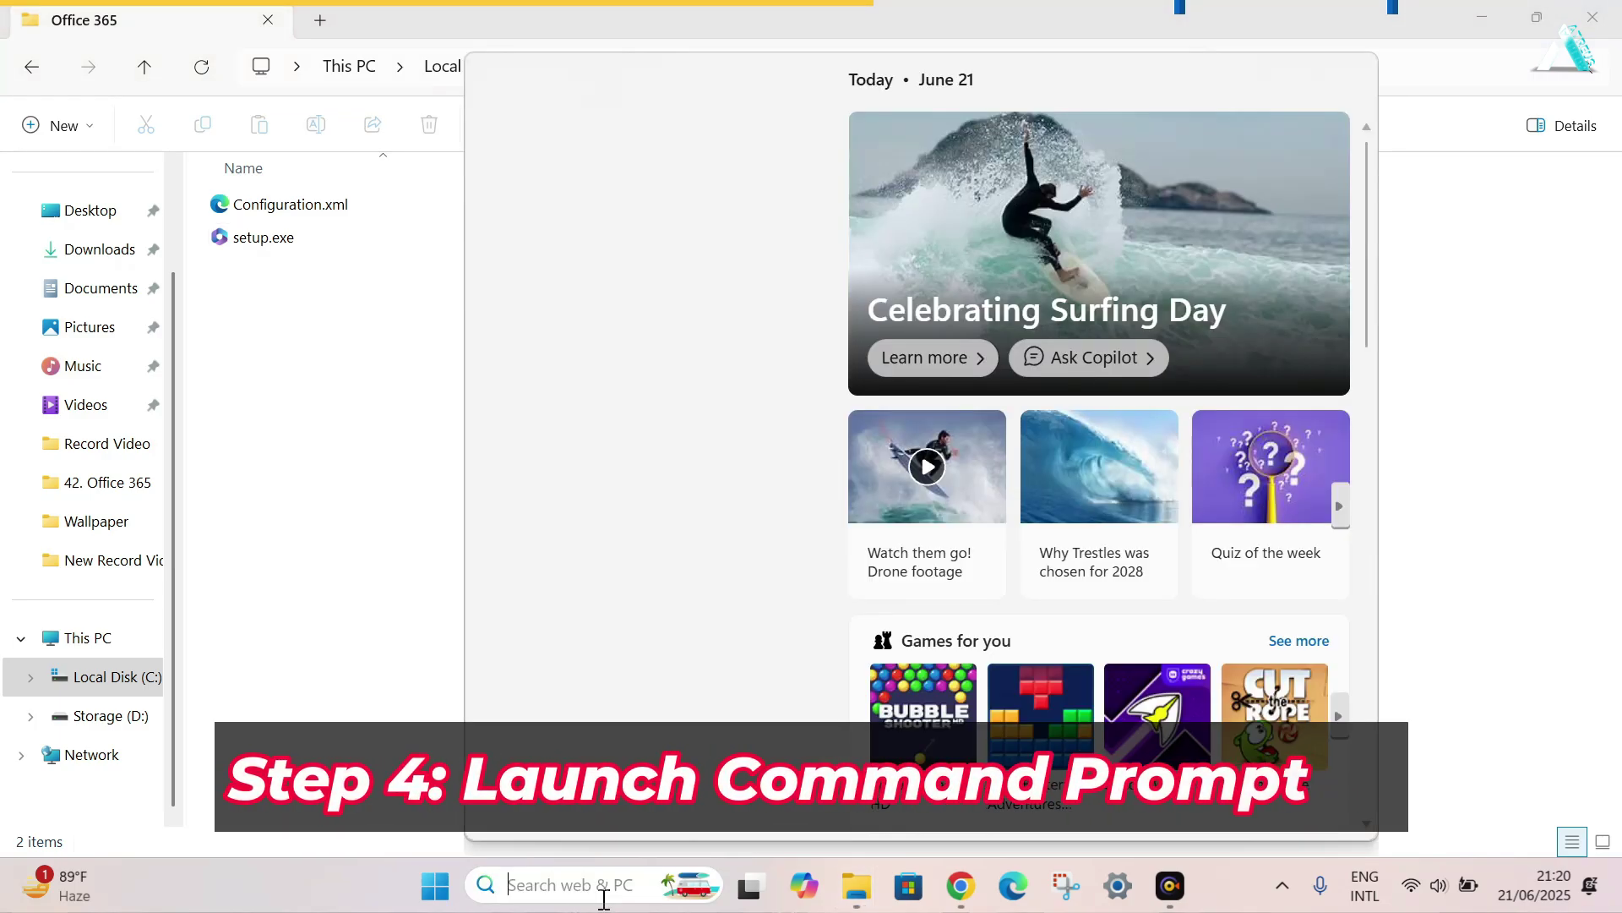
text(cmd)
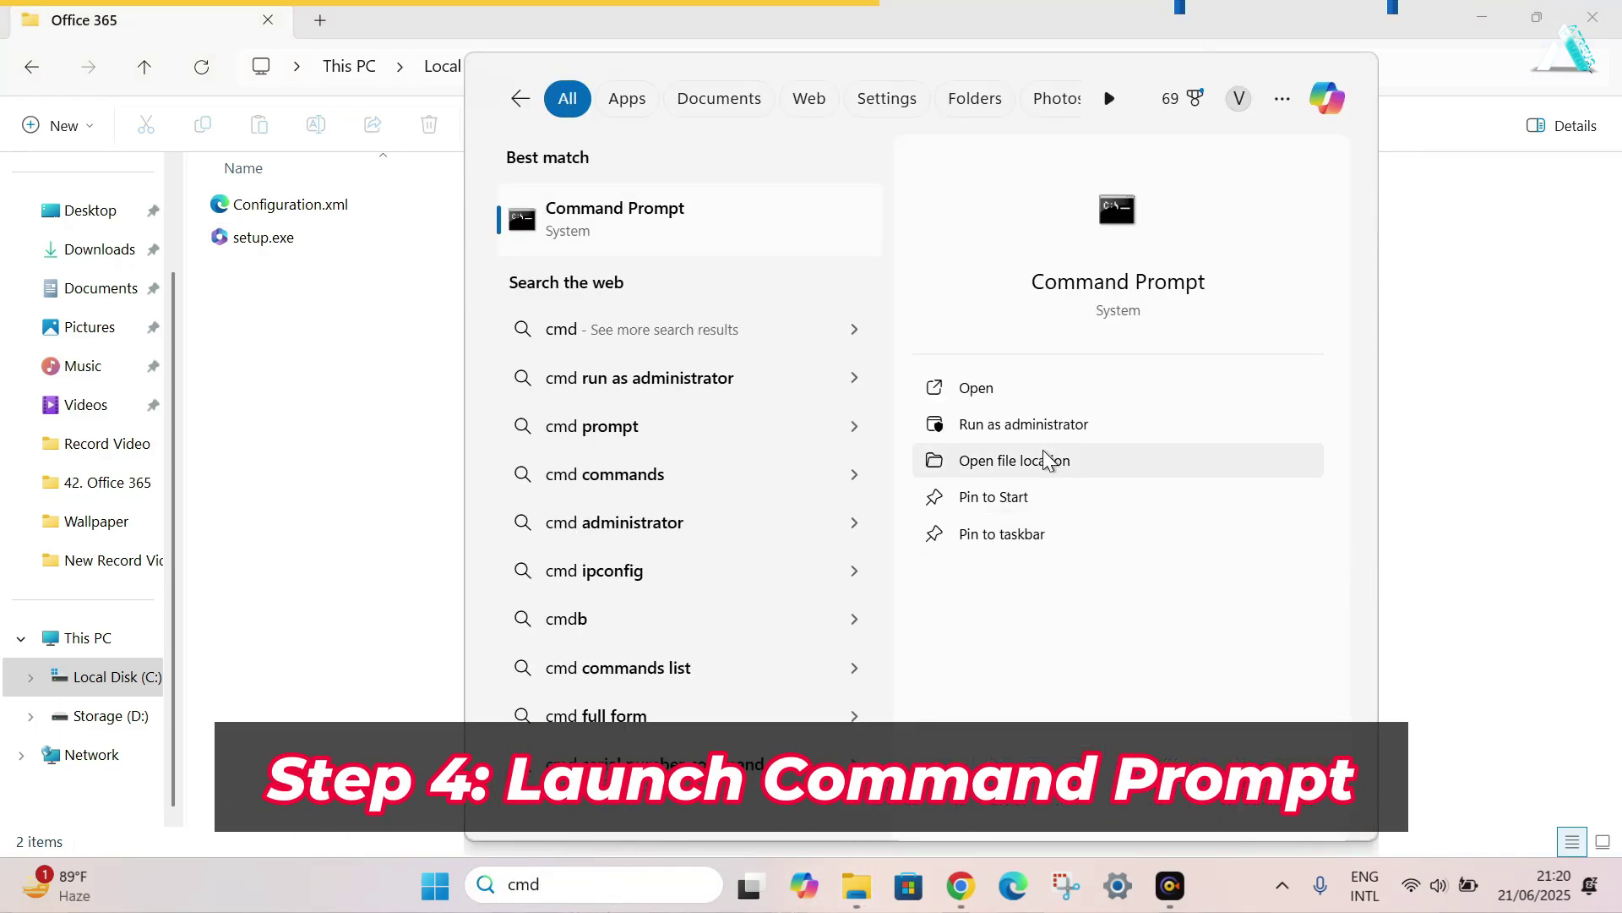
click(1059, 422)
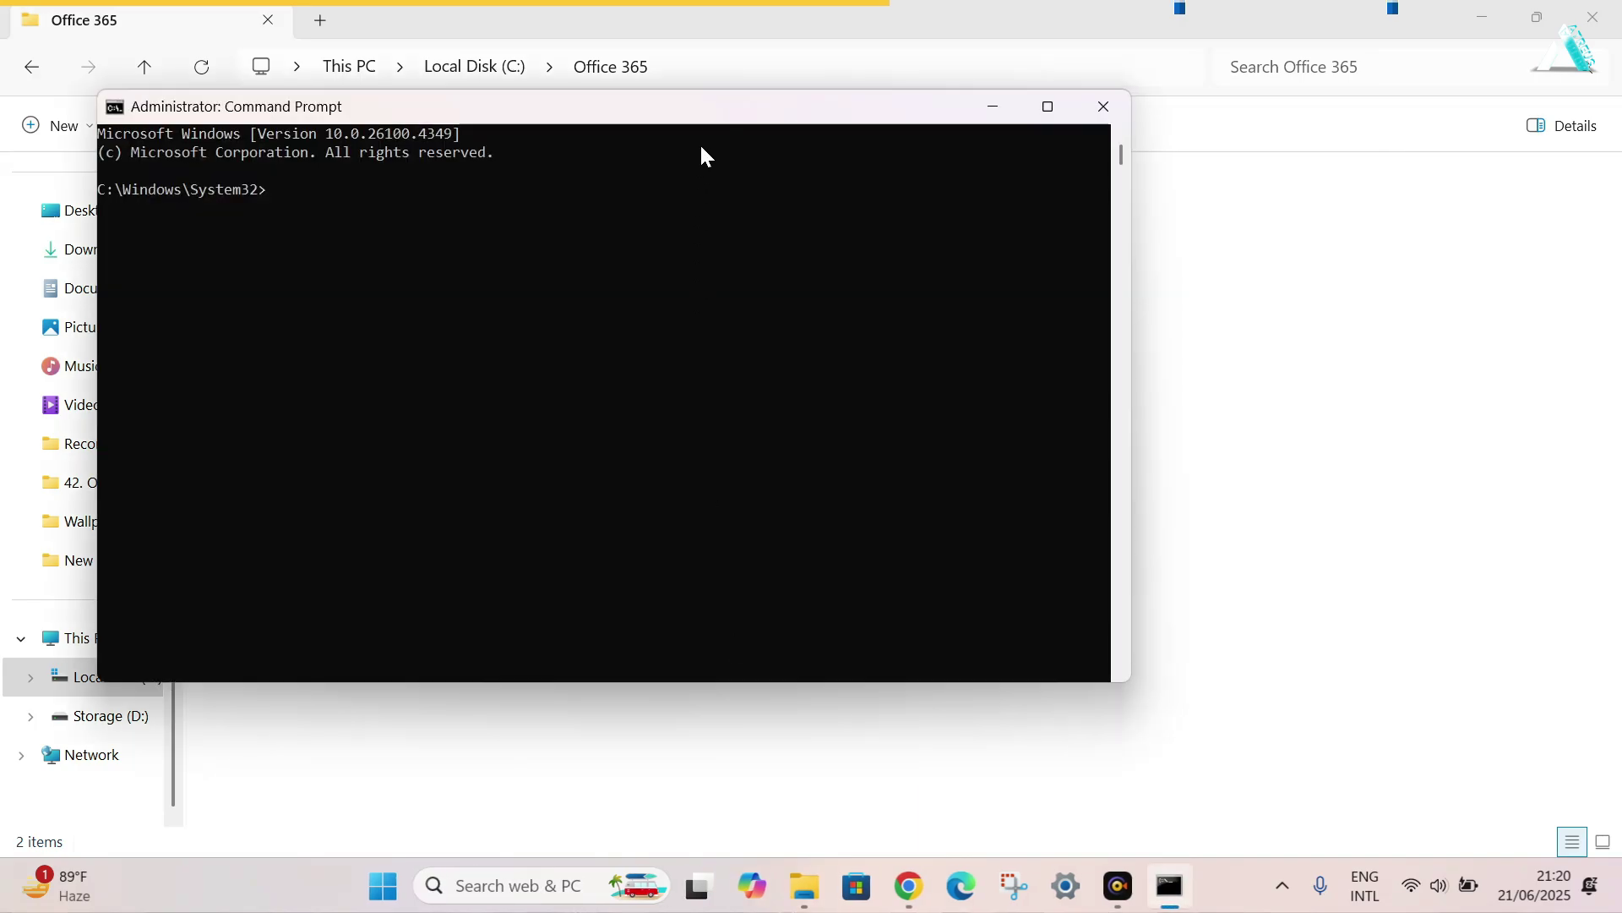
drag(710, 115, 909, 165)
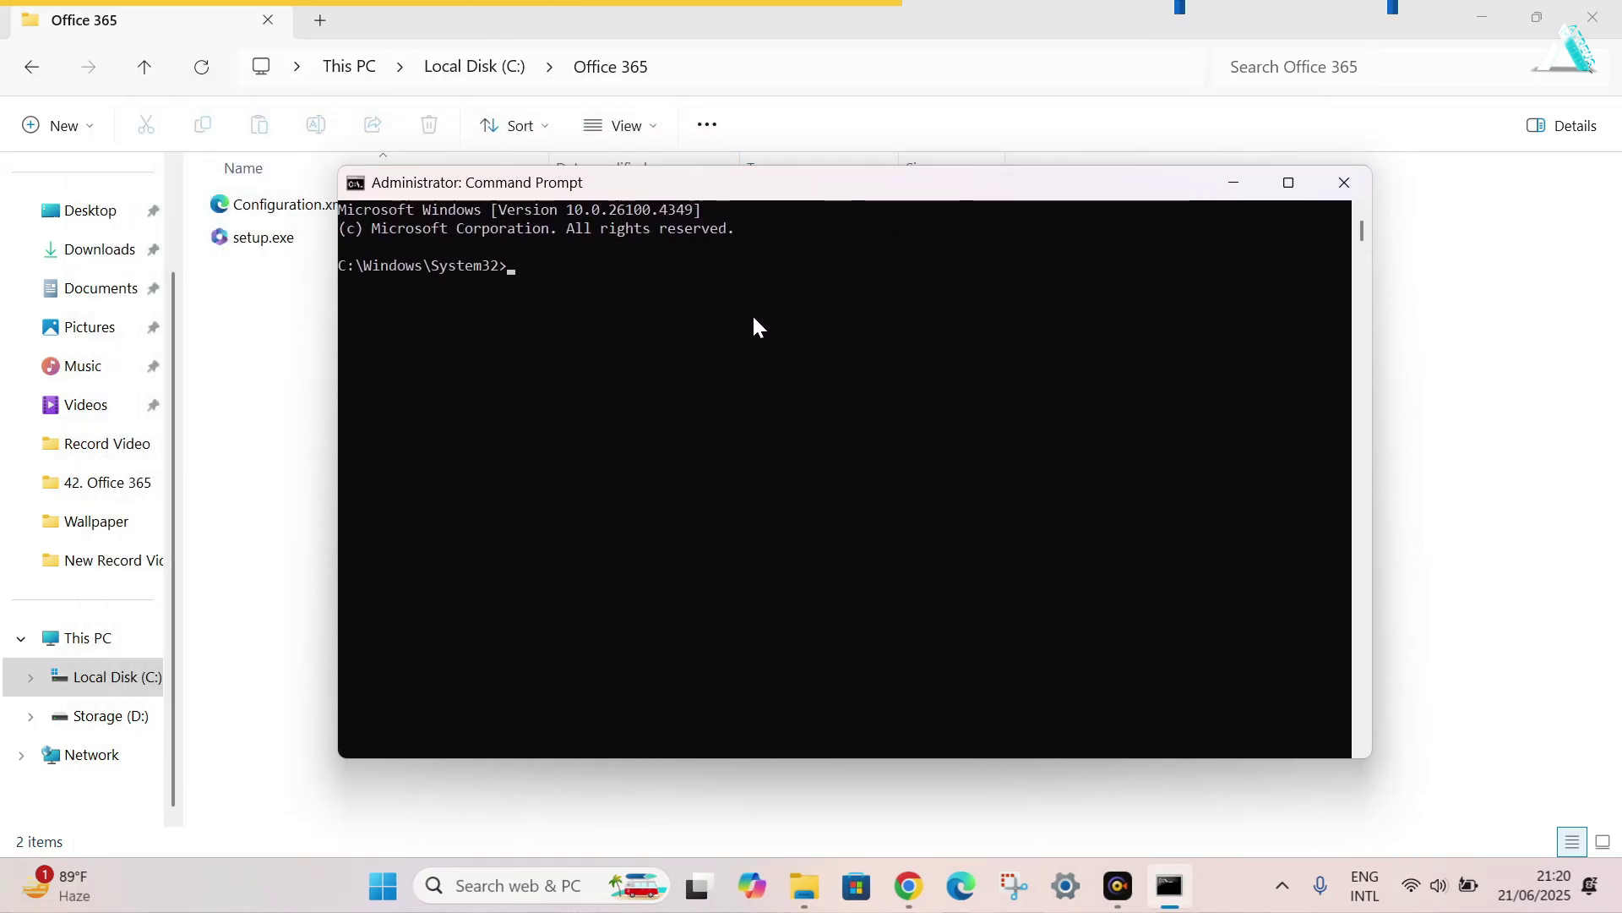
Step: Copy the C:\Office 365 path and cd into that folder in Command Prompt
click(883, 73)
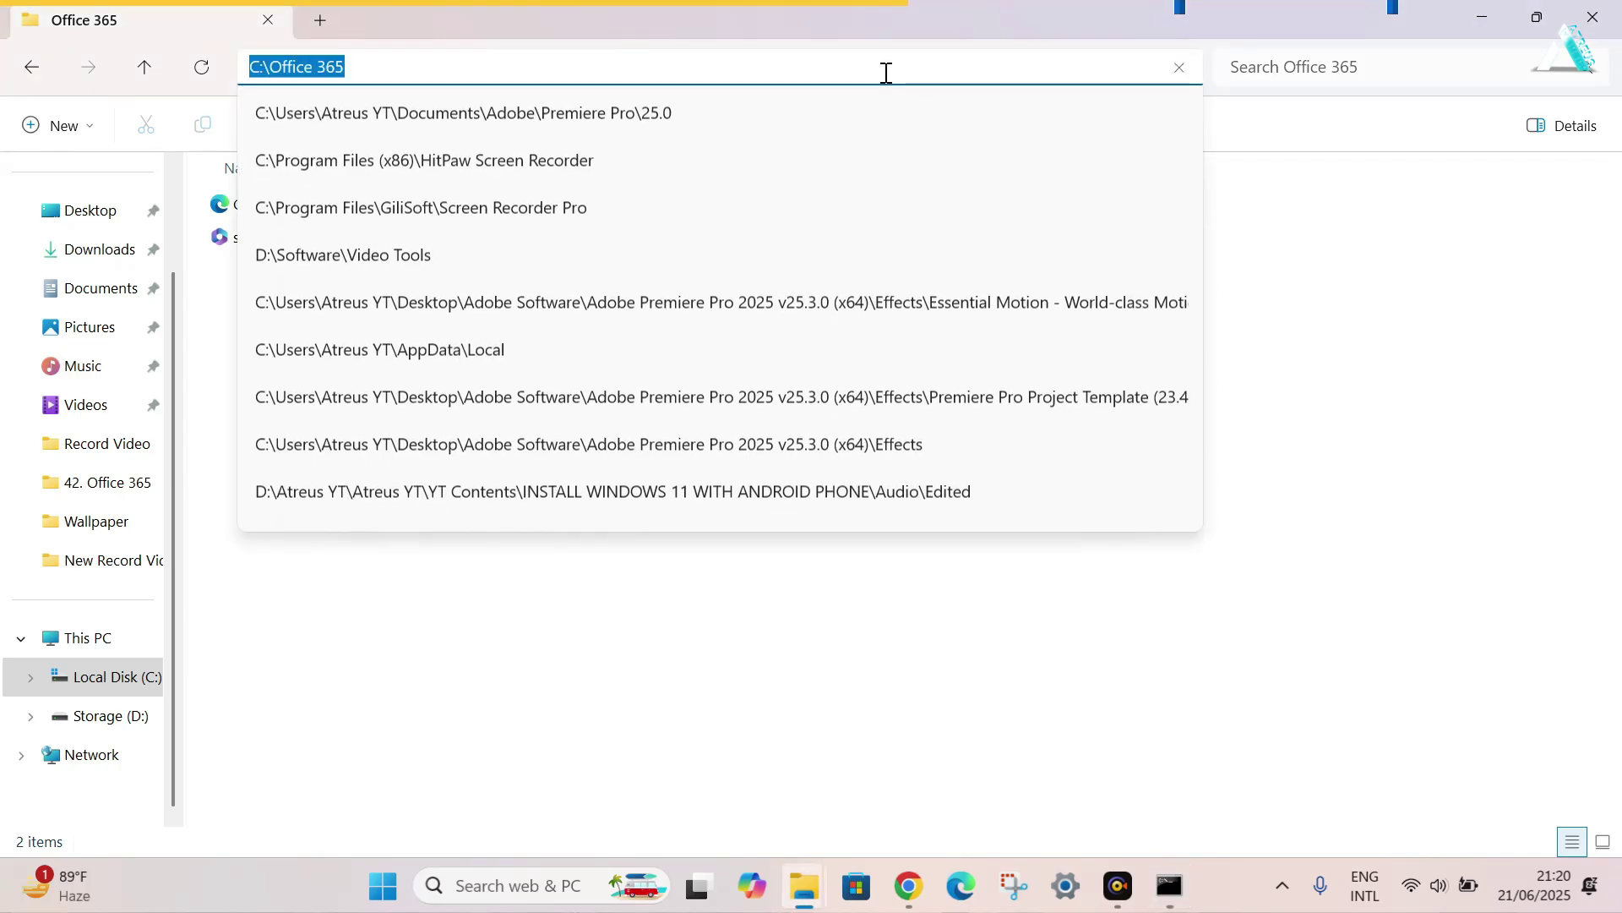
right_click(334, 67)
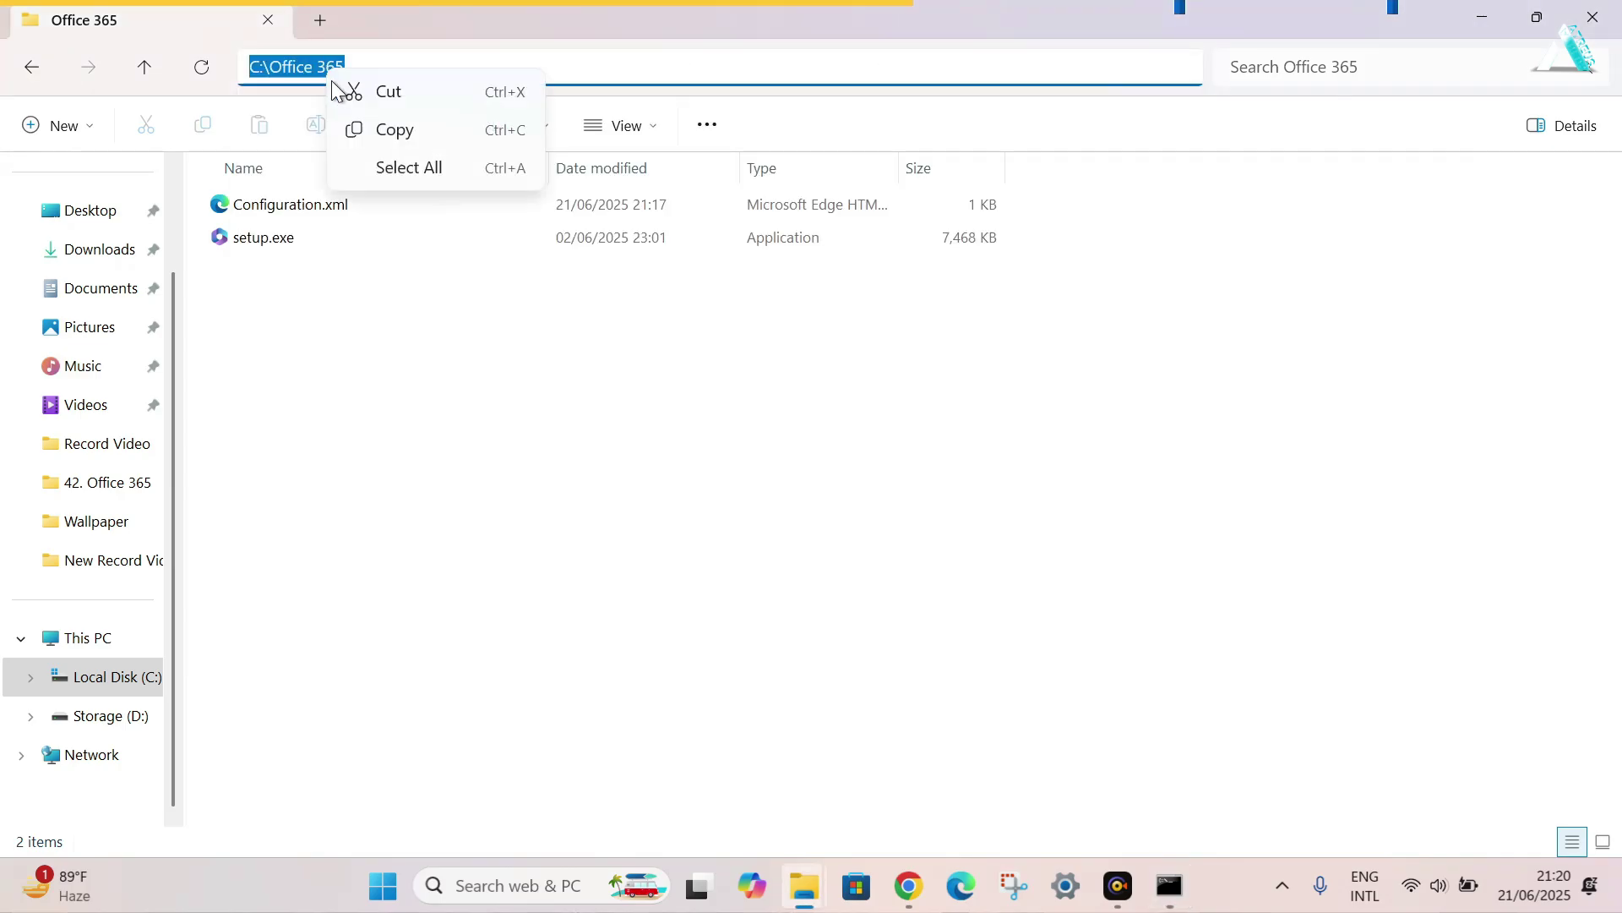
click(385, 133)
click(1169, 886)
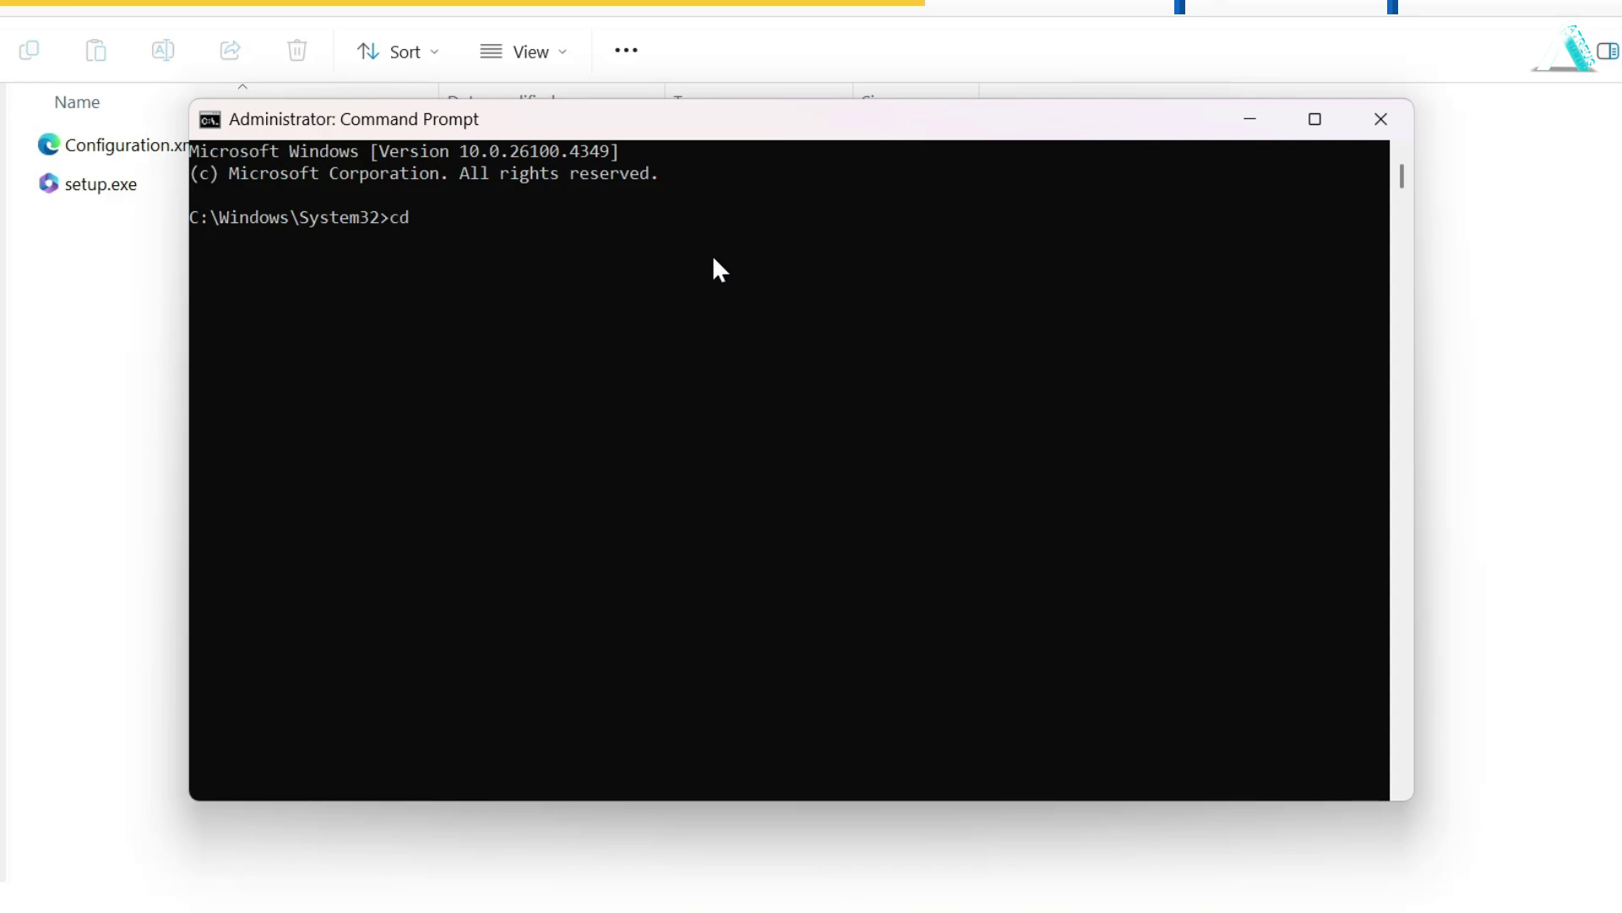
text(cd)
key(ctrl+v)
key(Return)
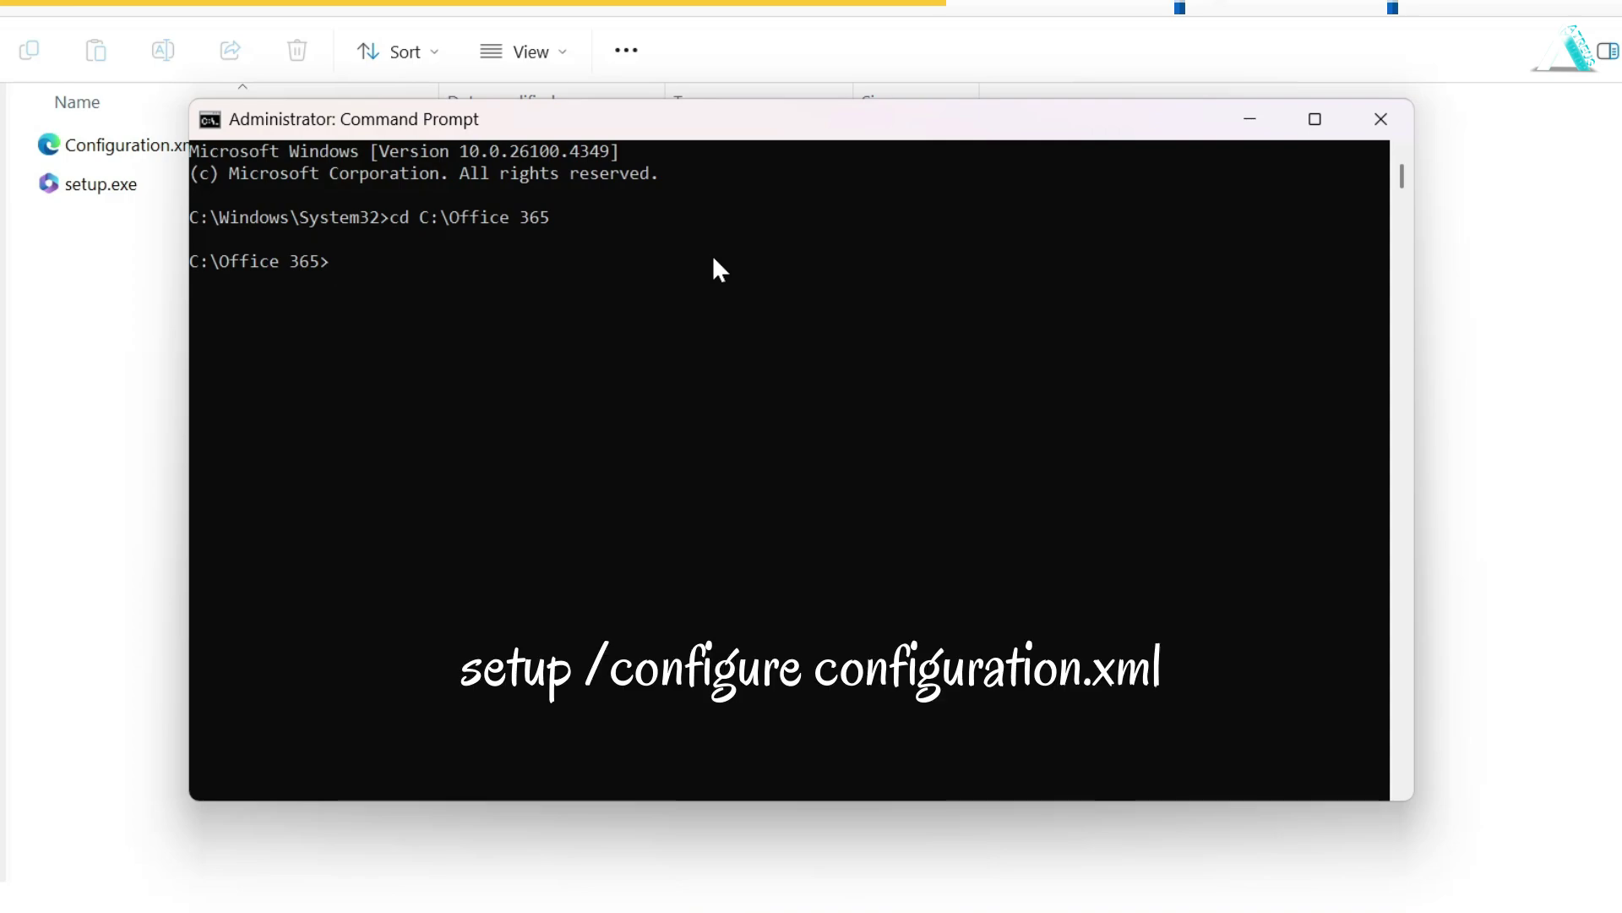
Step: Paste and run setup /configure configuration.xml to start installing Office
key(ctrl+v)
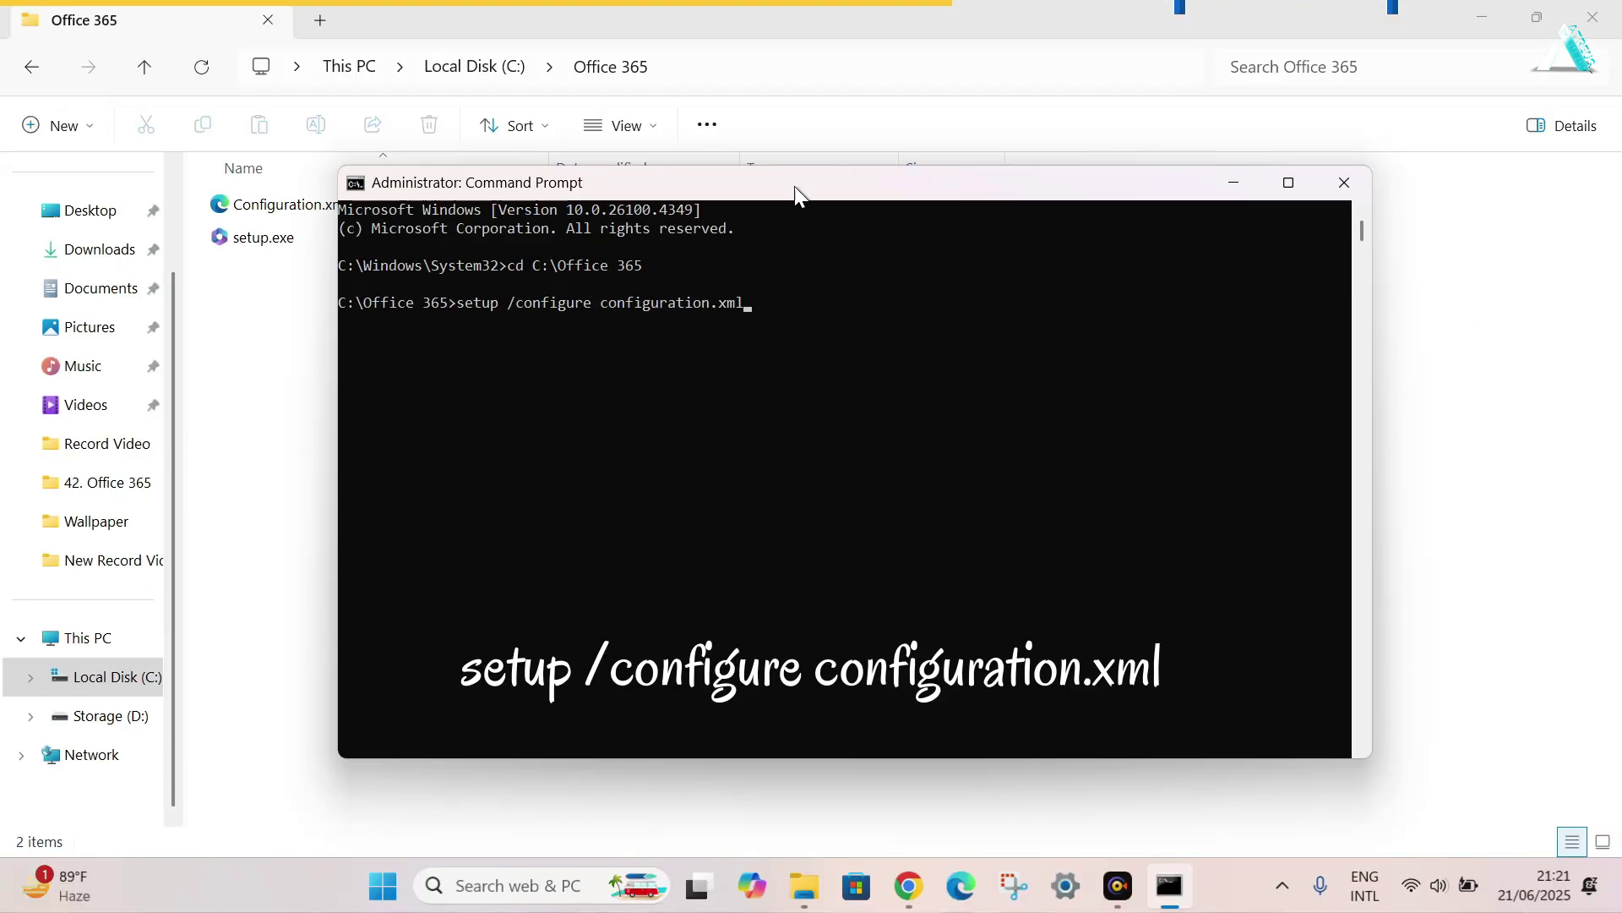
drag(794, 186, 807, 250)
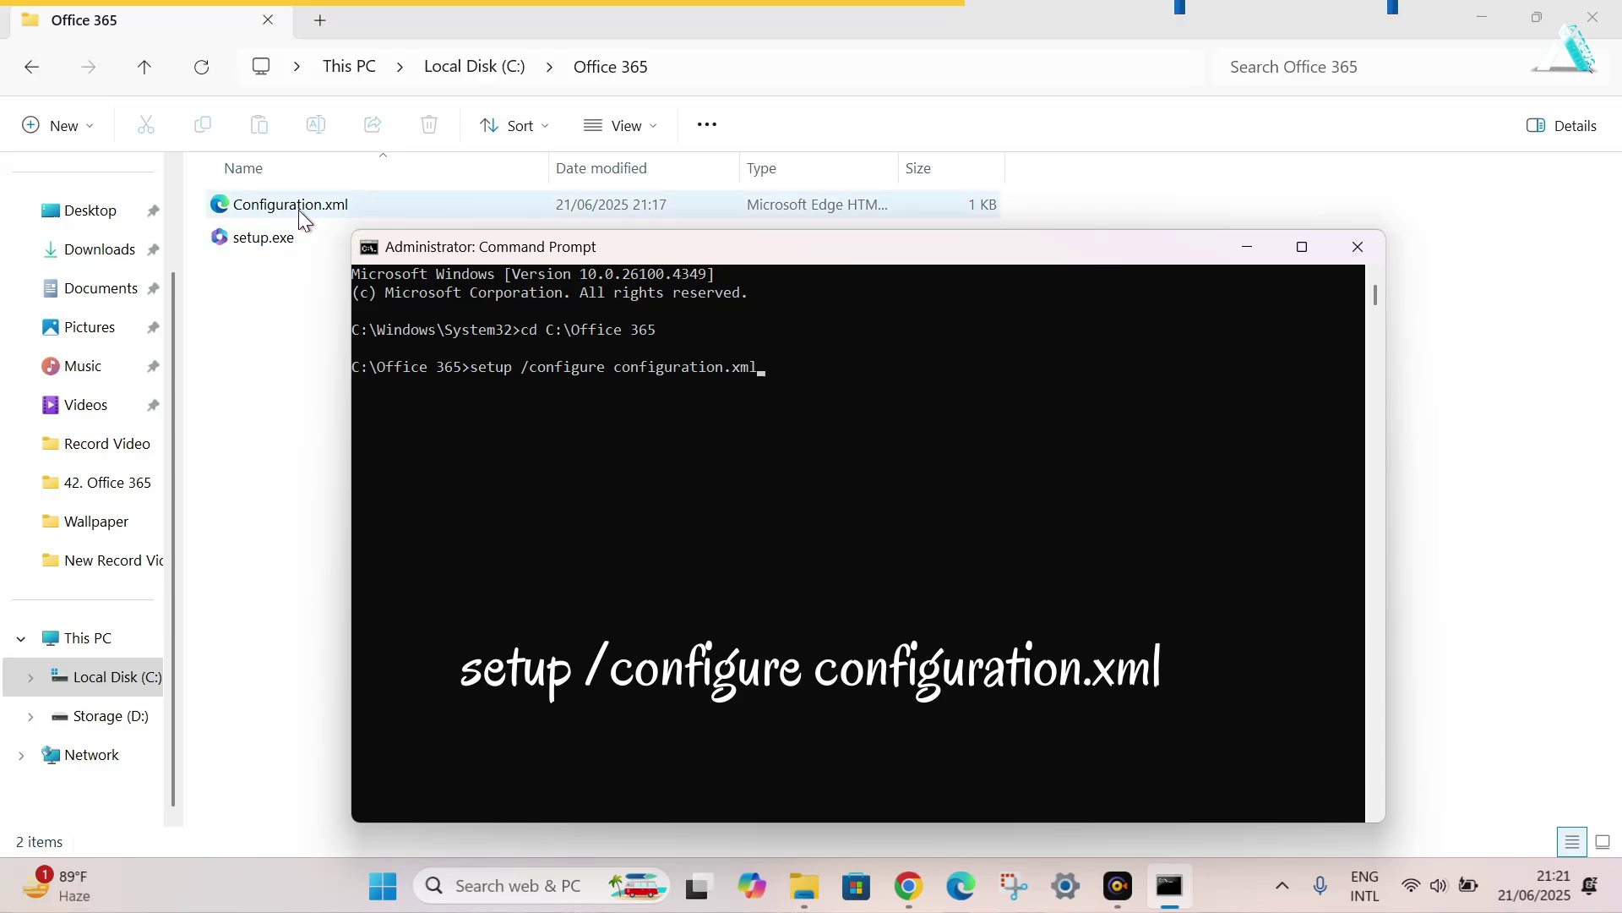
drag(808, 247, 789, 166)
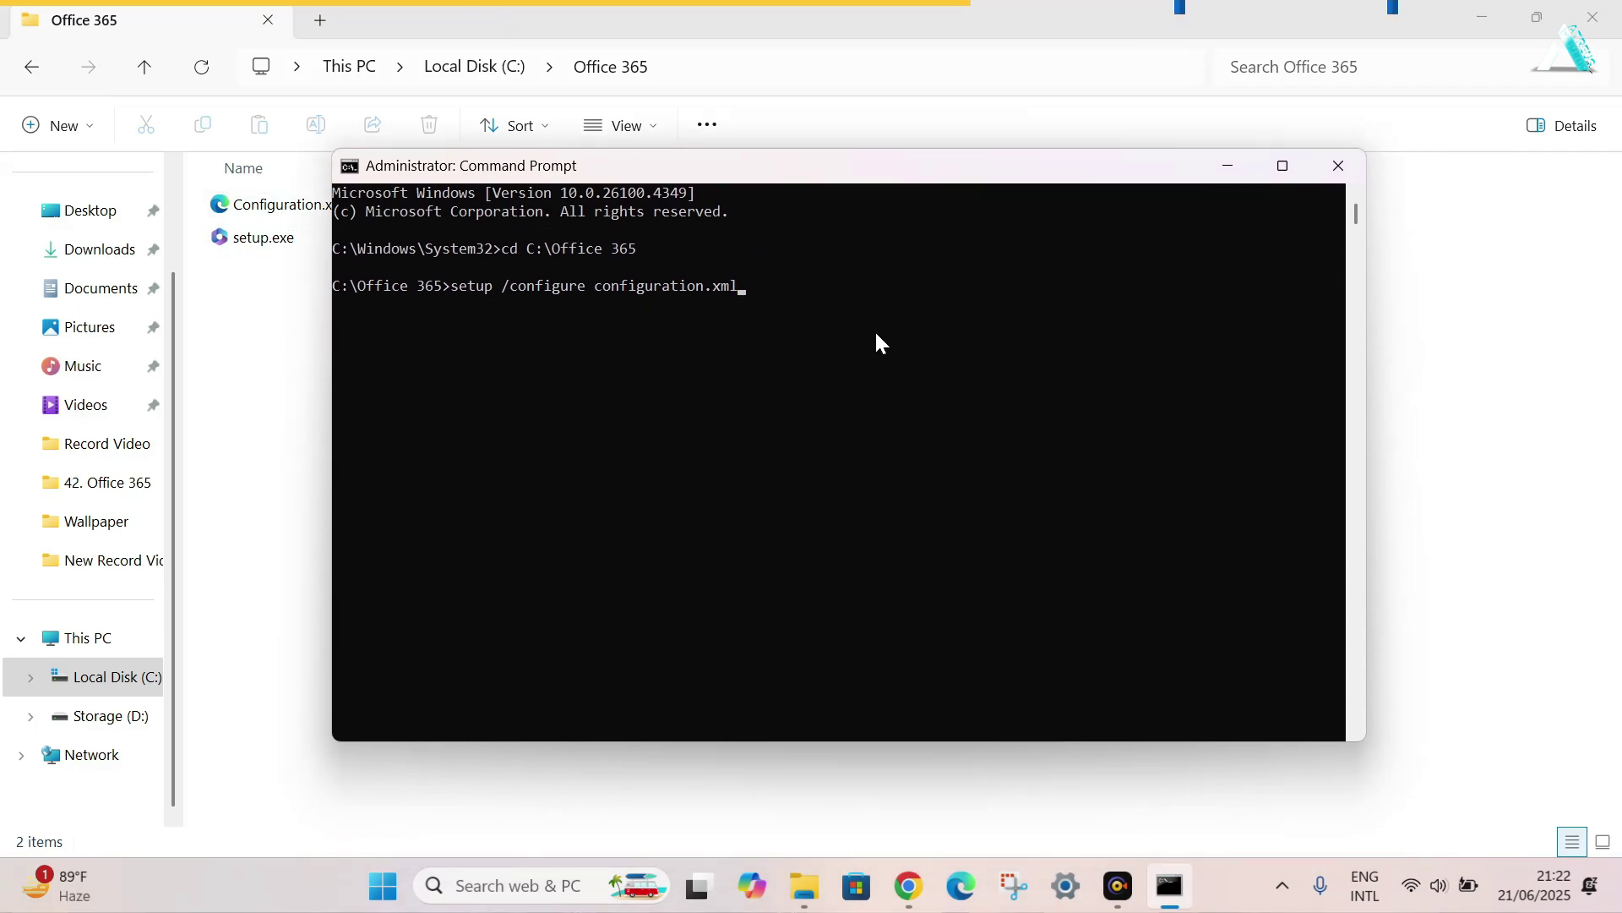
key(Return)
Step: Close File Explorer and Chrome, then close the You're all set! dialog once installation finishes
click(1593, 16)
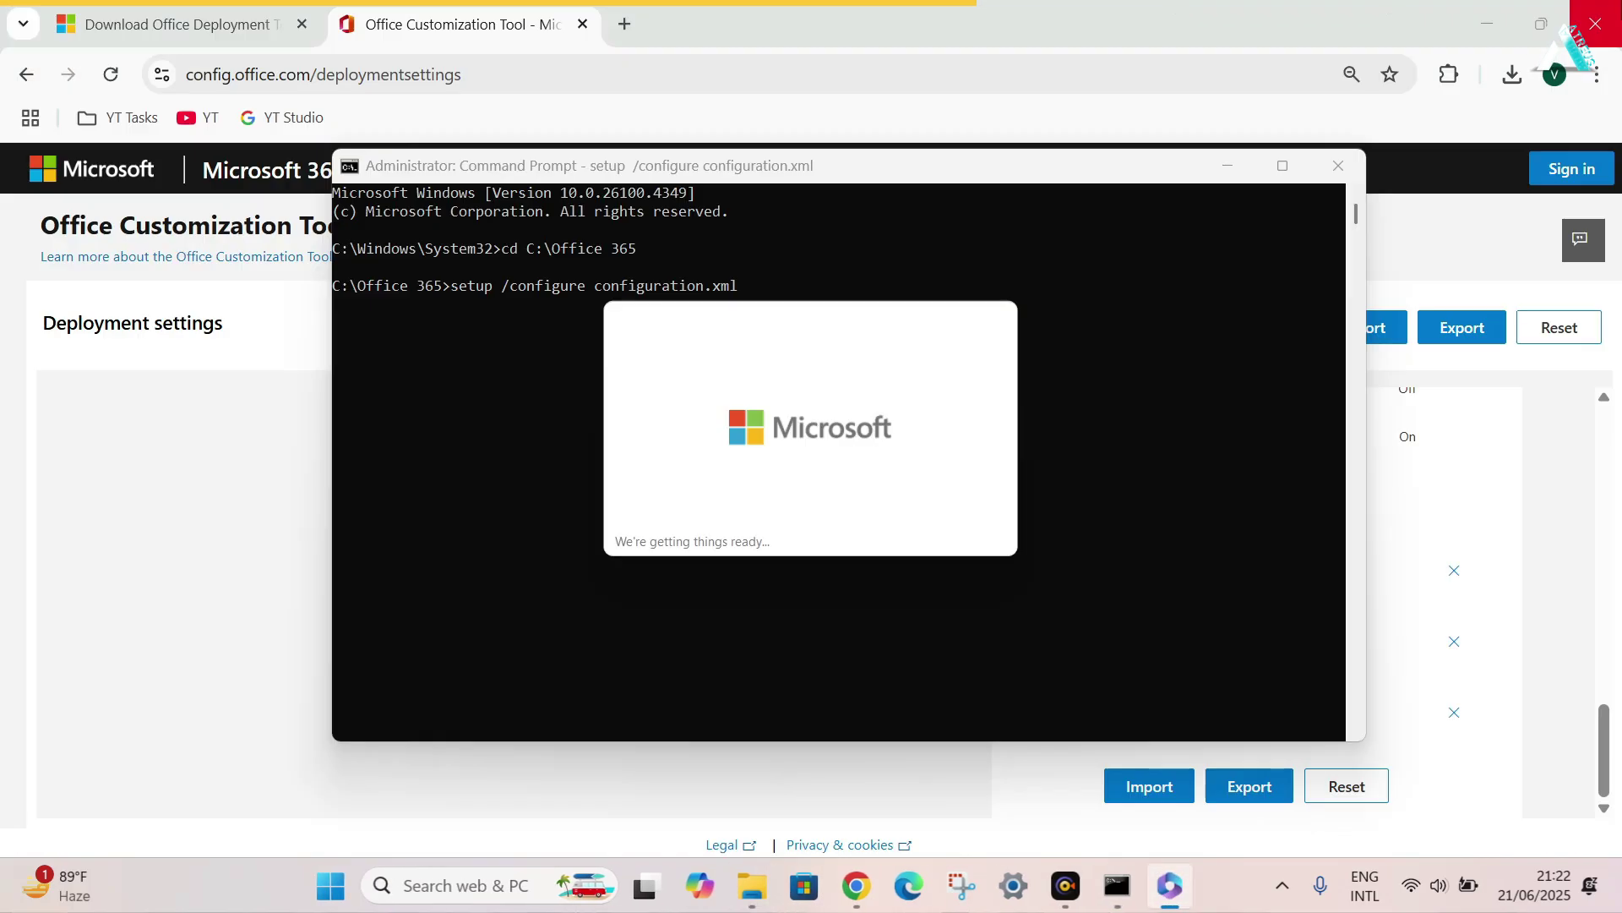
click(1595, 18)
click(1605, 17)
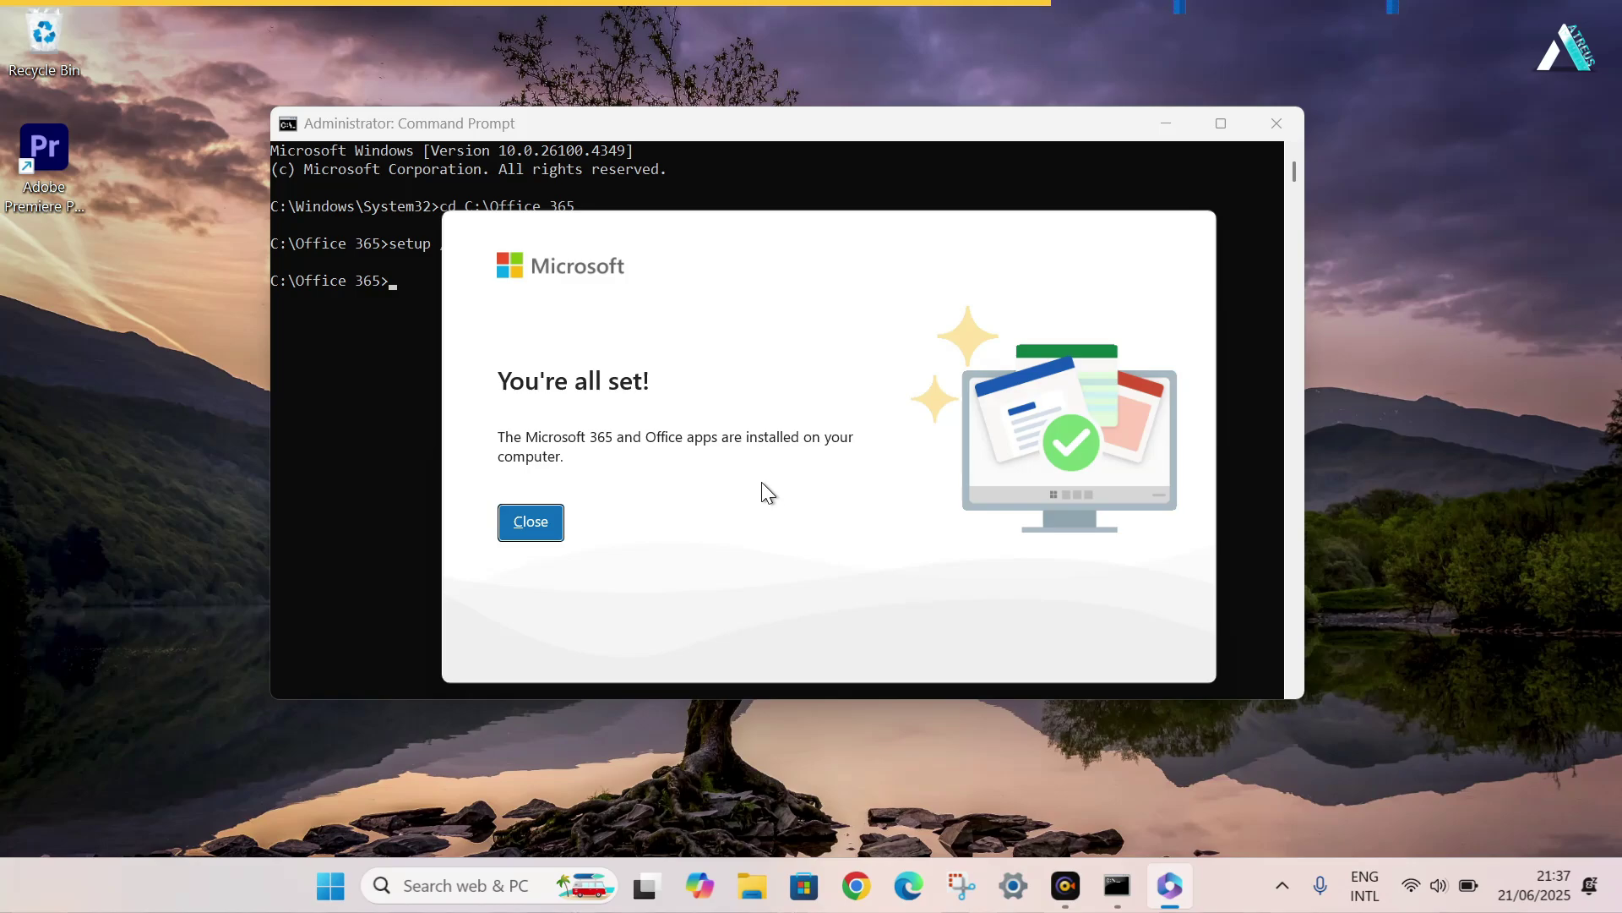
click(513, 522)
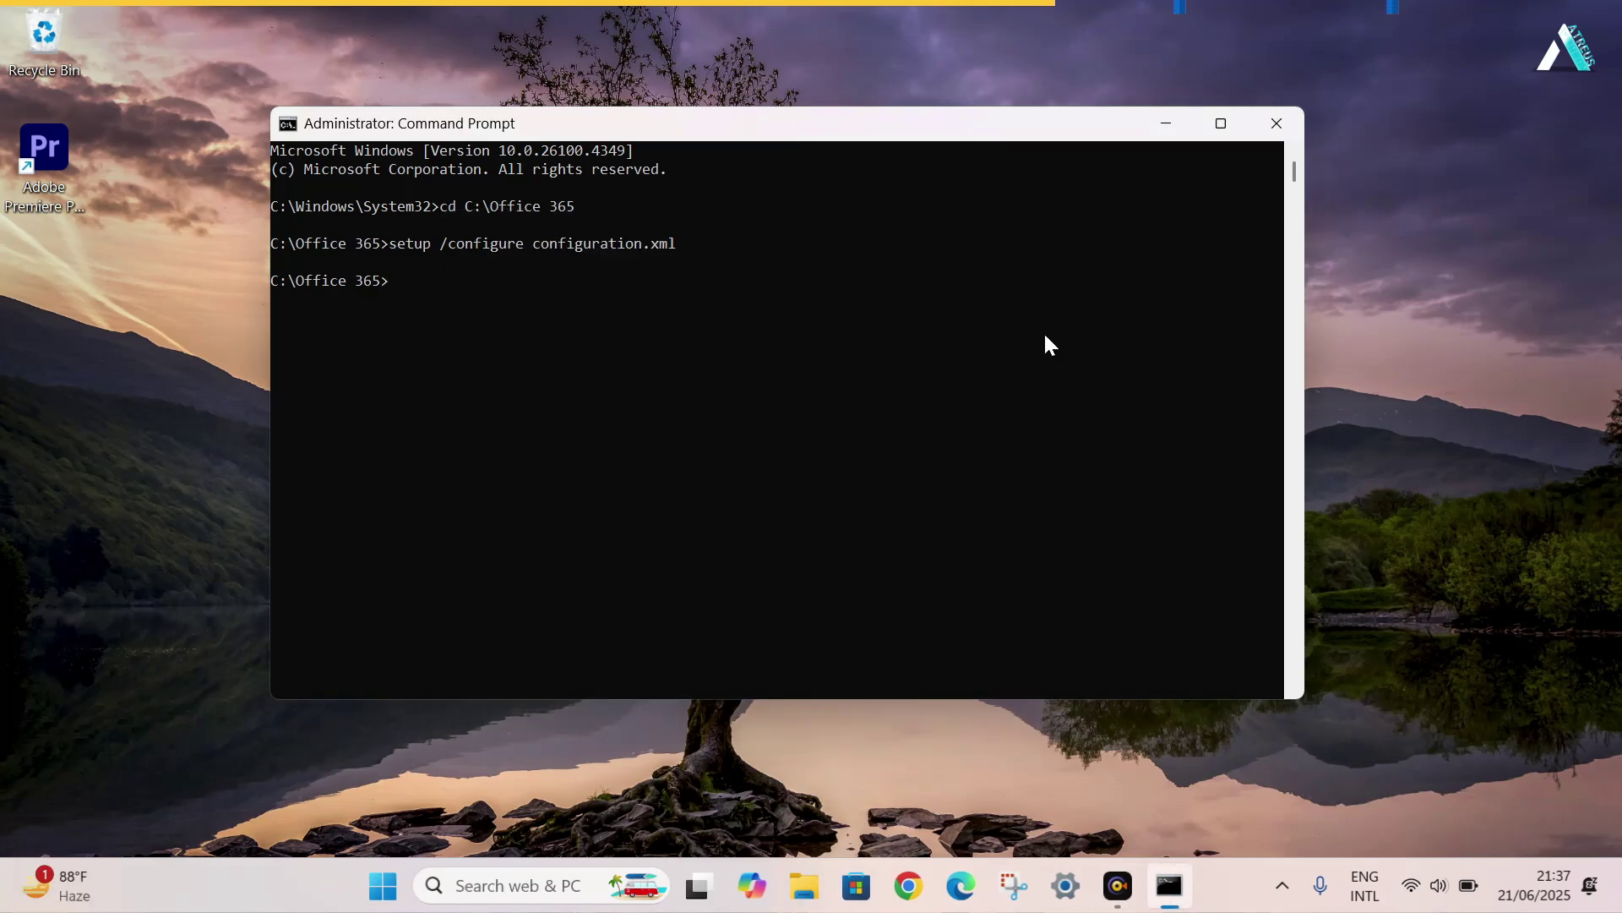
Step: Close Command Prompt and launch Word with a new blank document
click(1270, 123)
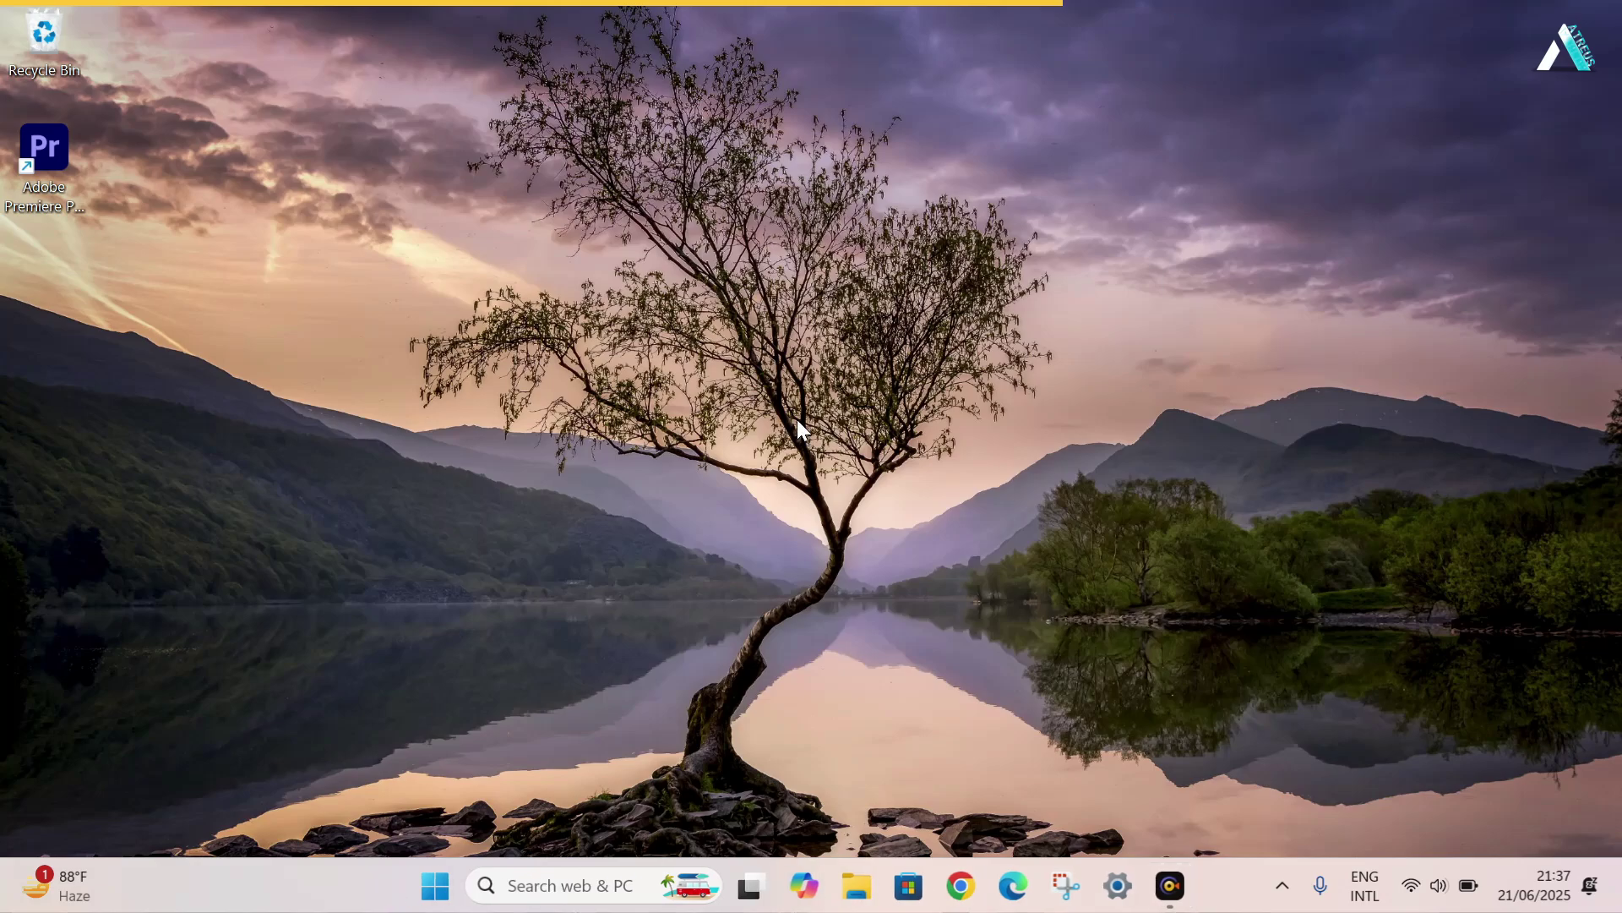
click(551, 882)
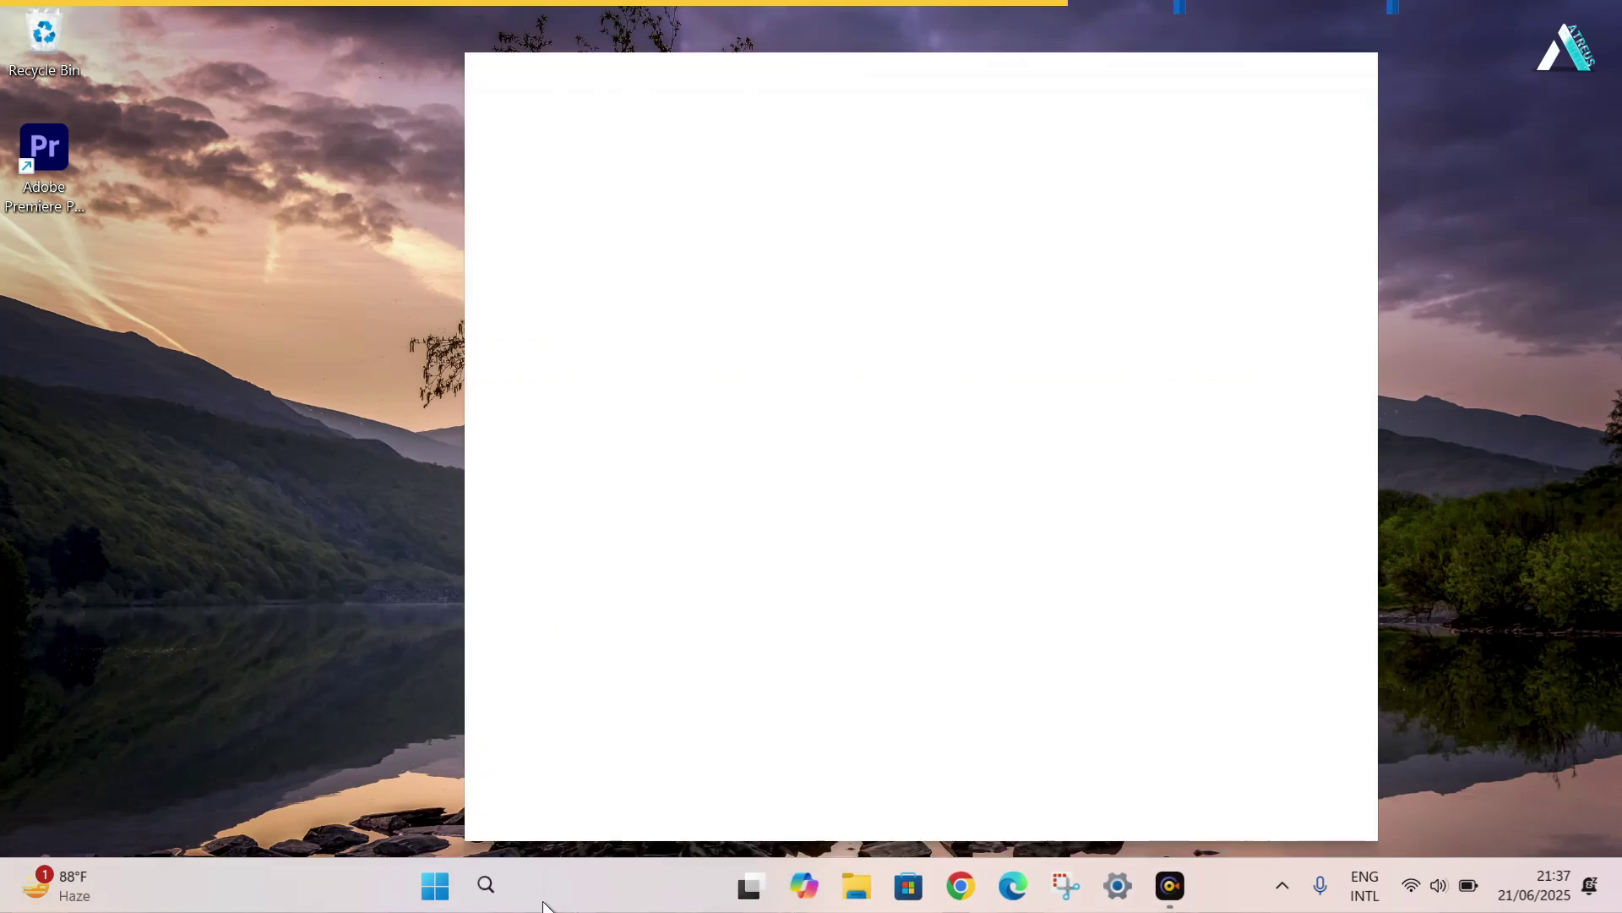
text(word)
key(Return)
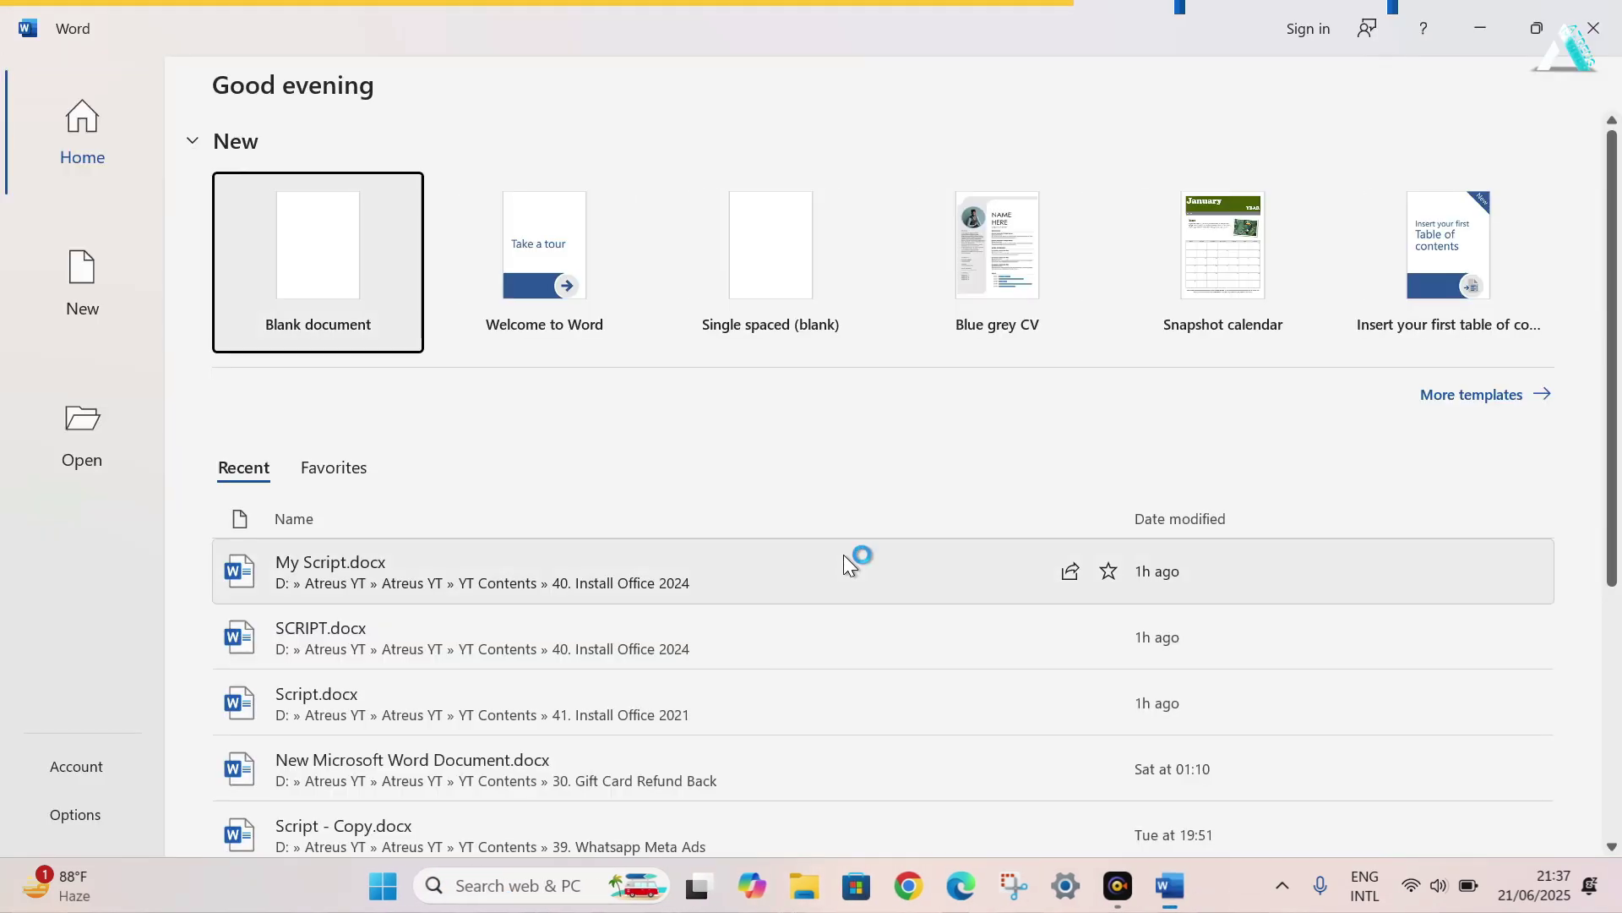
key(Return)
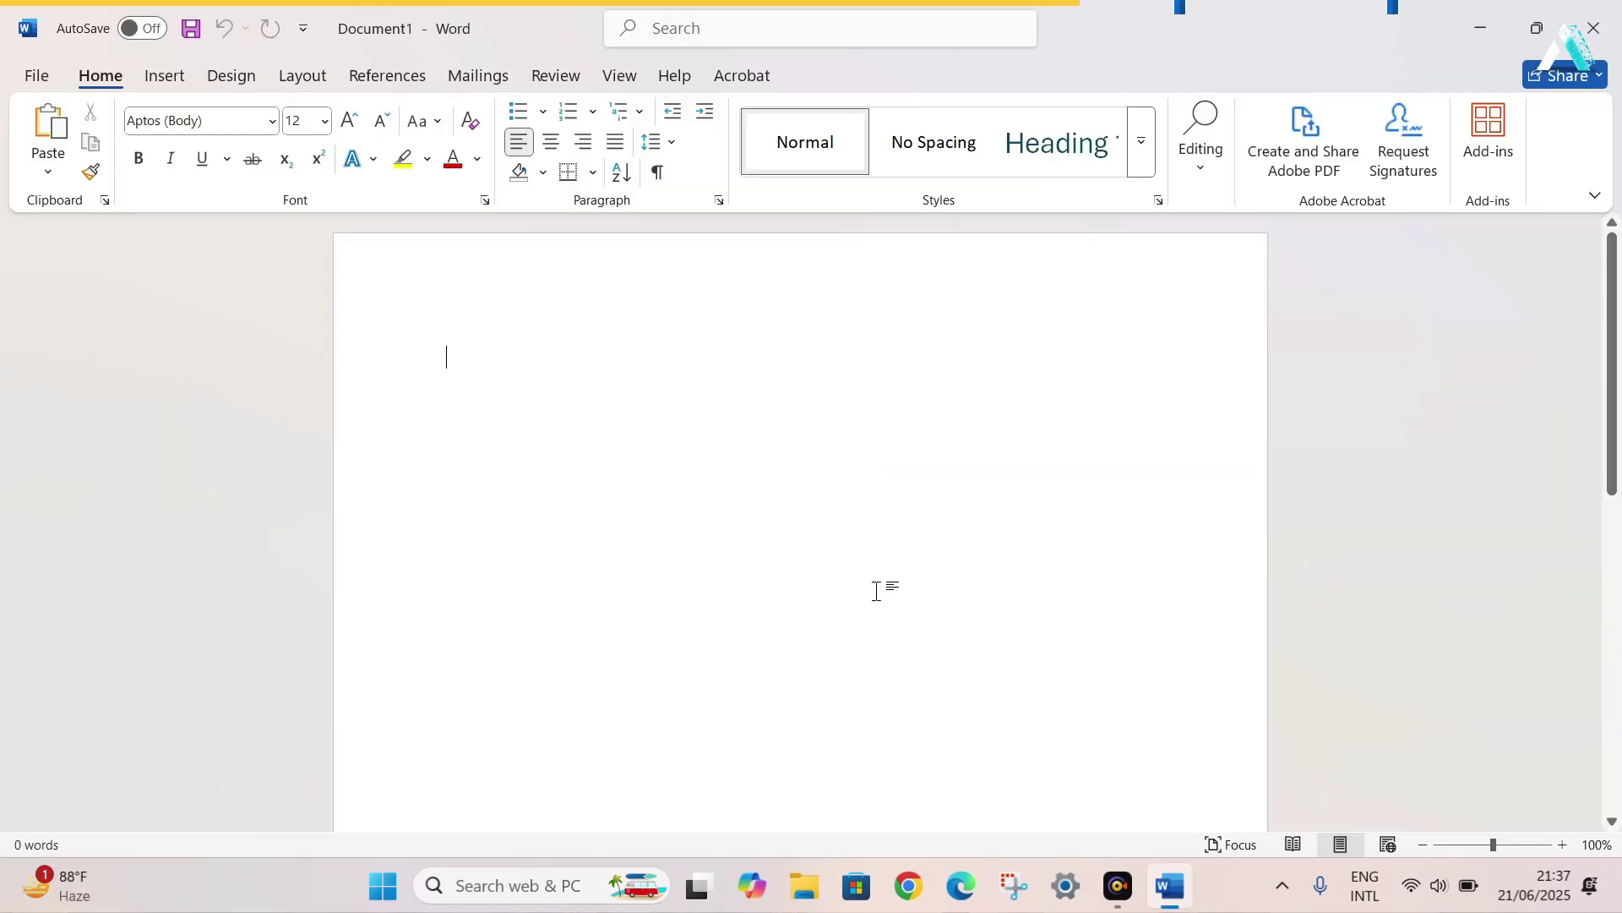
Step: Launch Excel, close the subscription plans page, accept the free 5-day pass and open a blank workbook
key(super)
text(excel)
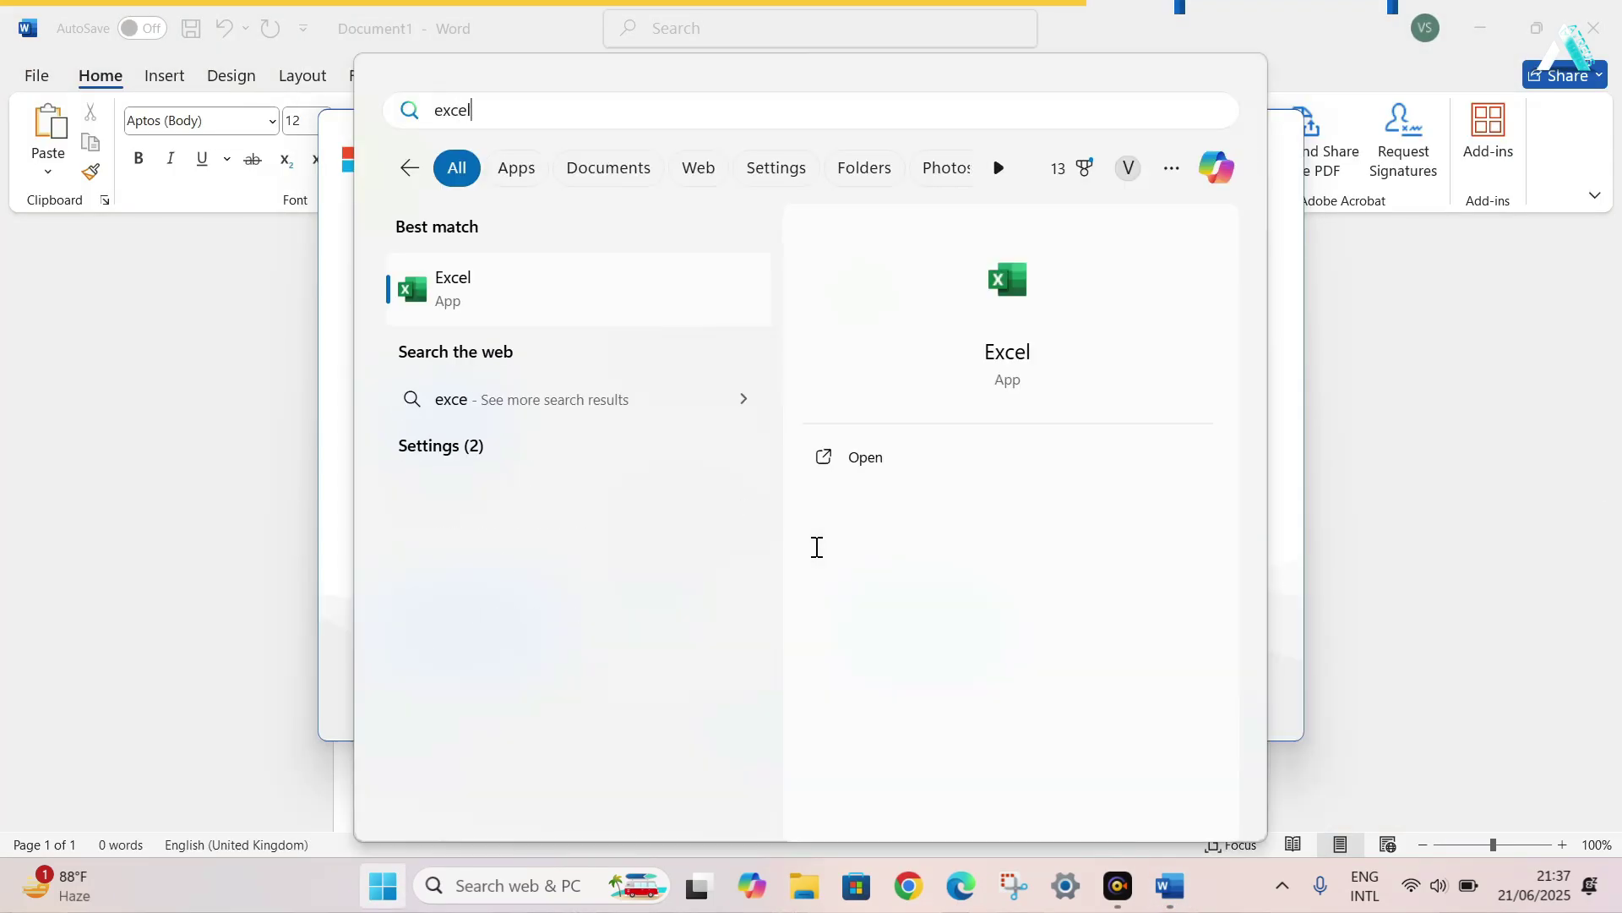
key(Return)
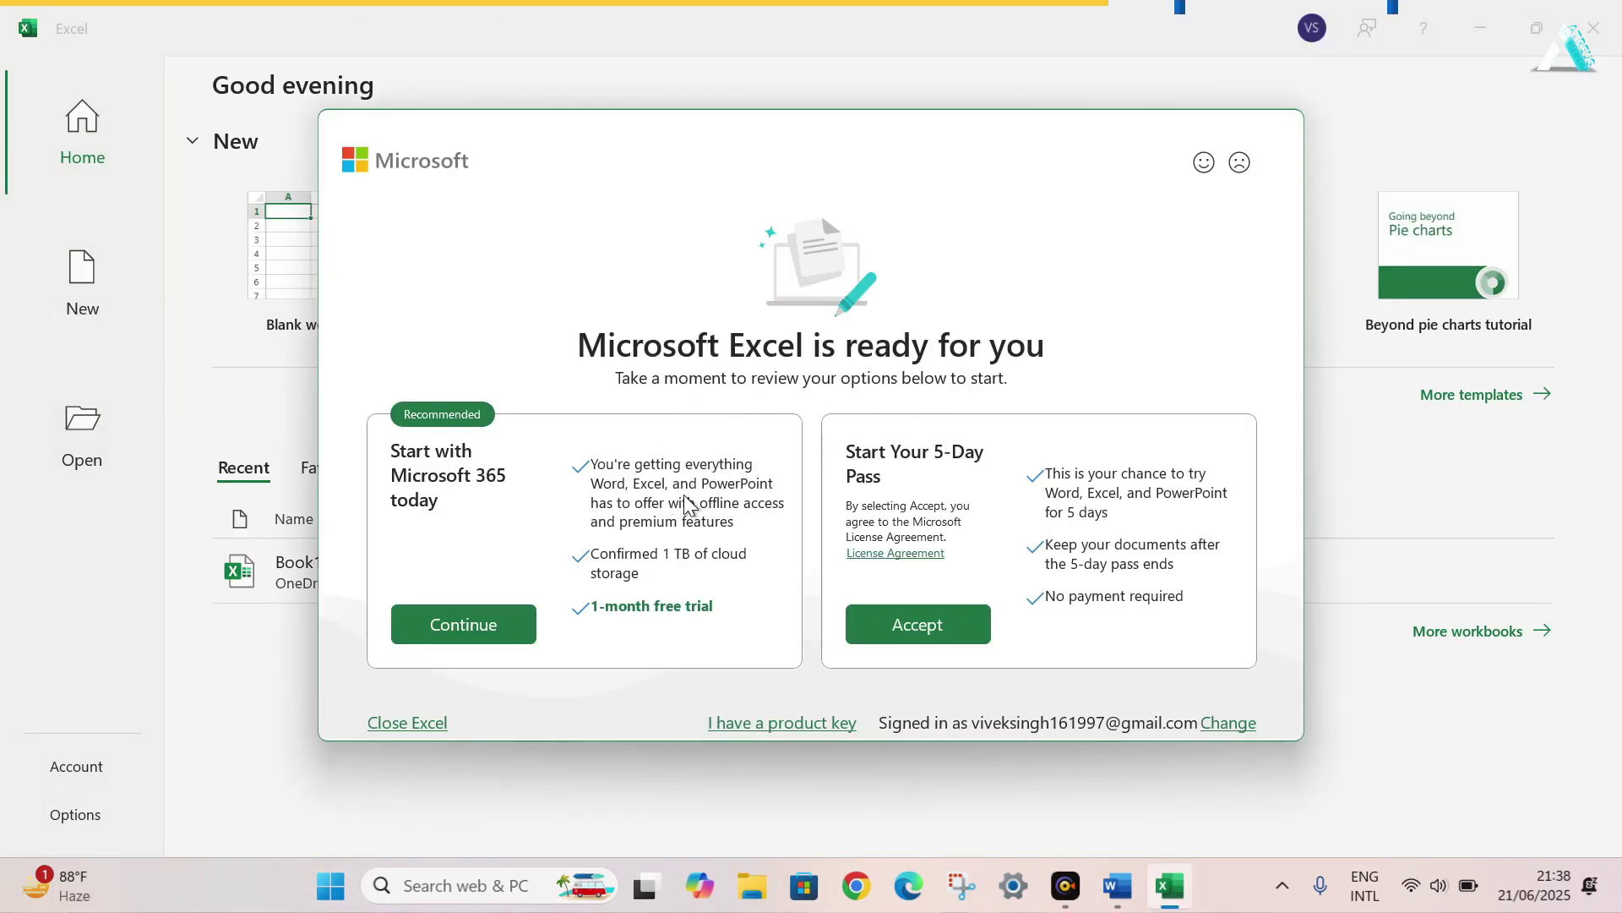
click(495, 634)
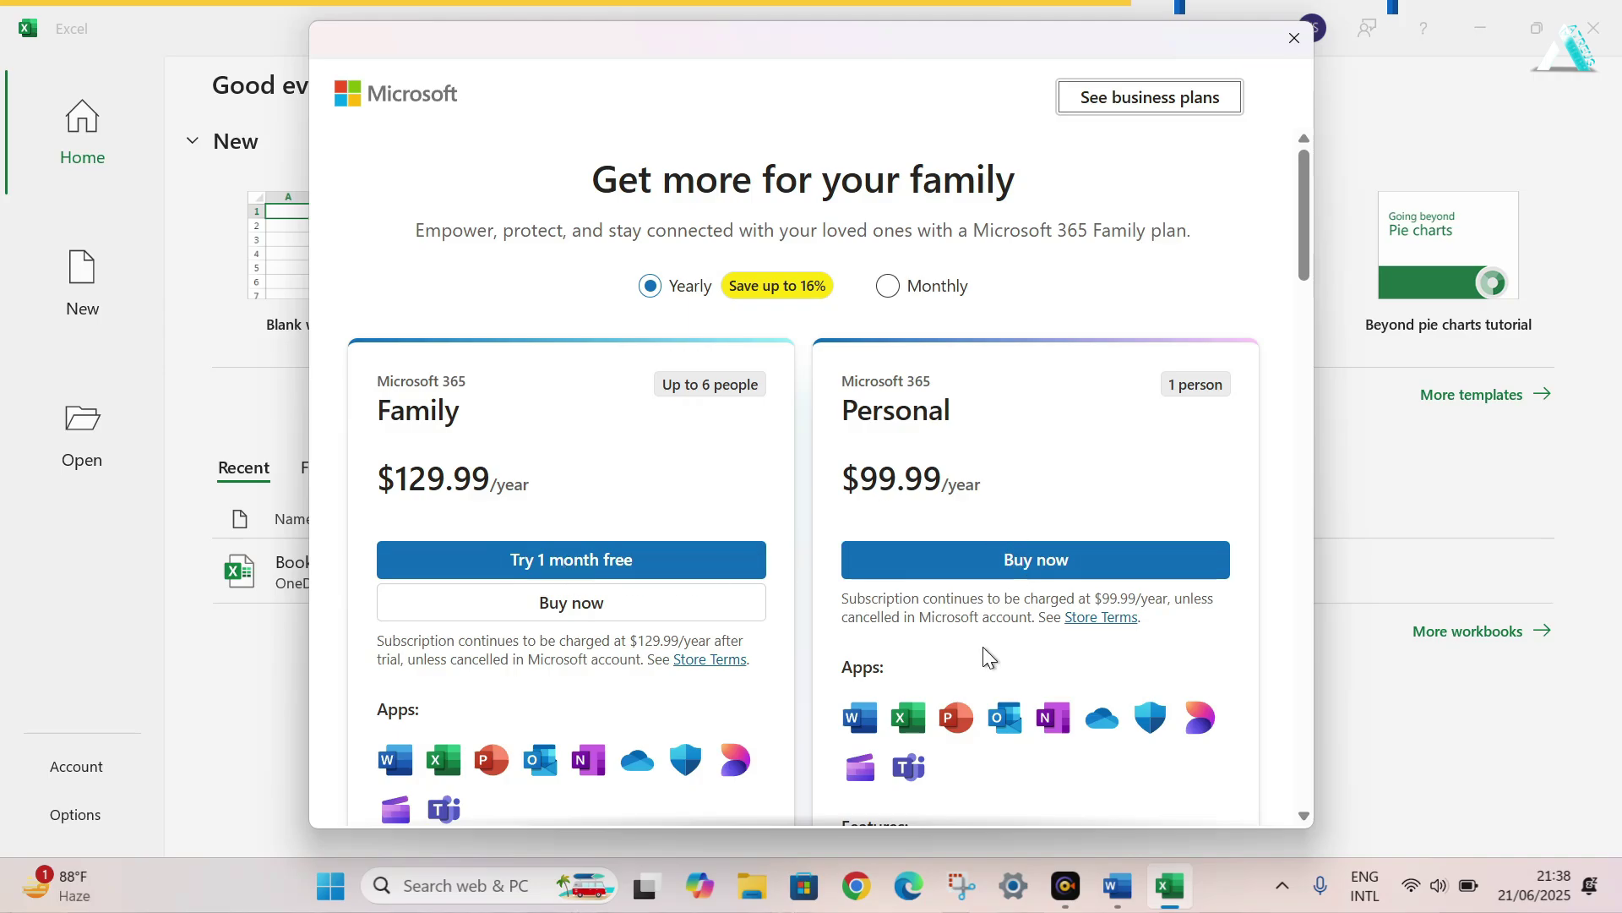
scroll(985, 651, down, 5)
scroll(1183, 338, up, 5)
click(1288, 43)
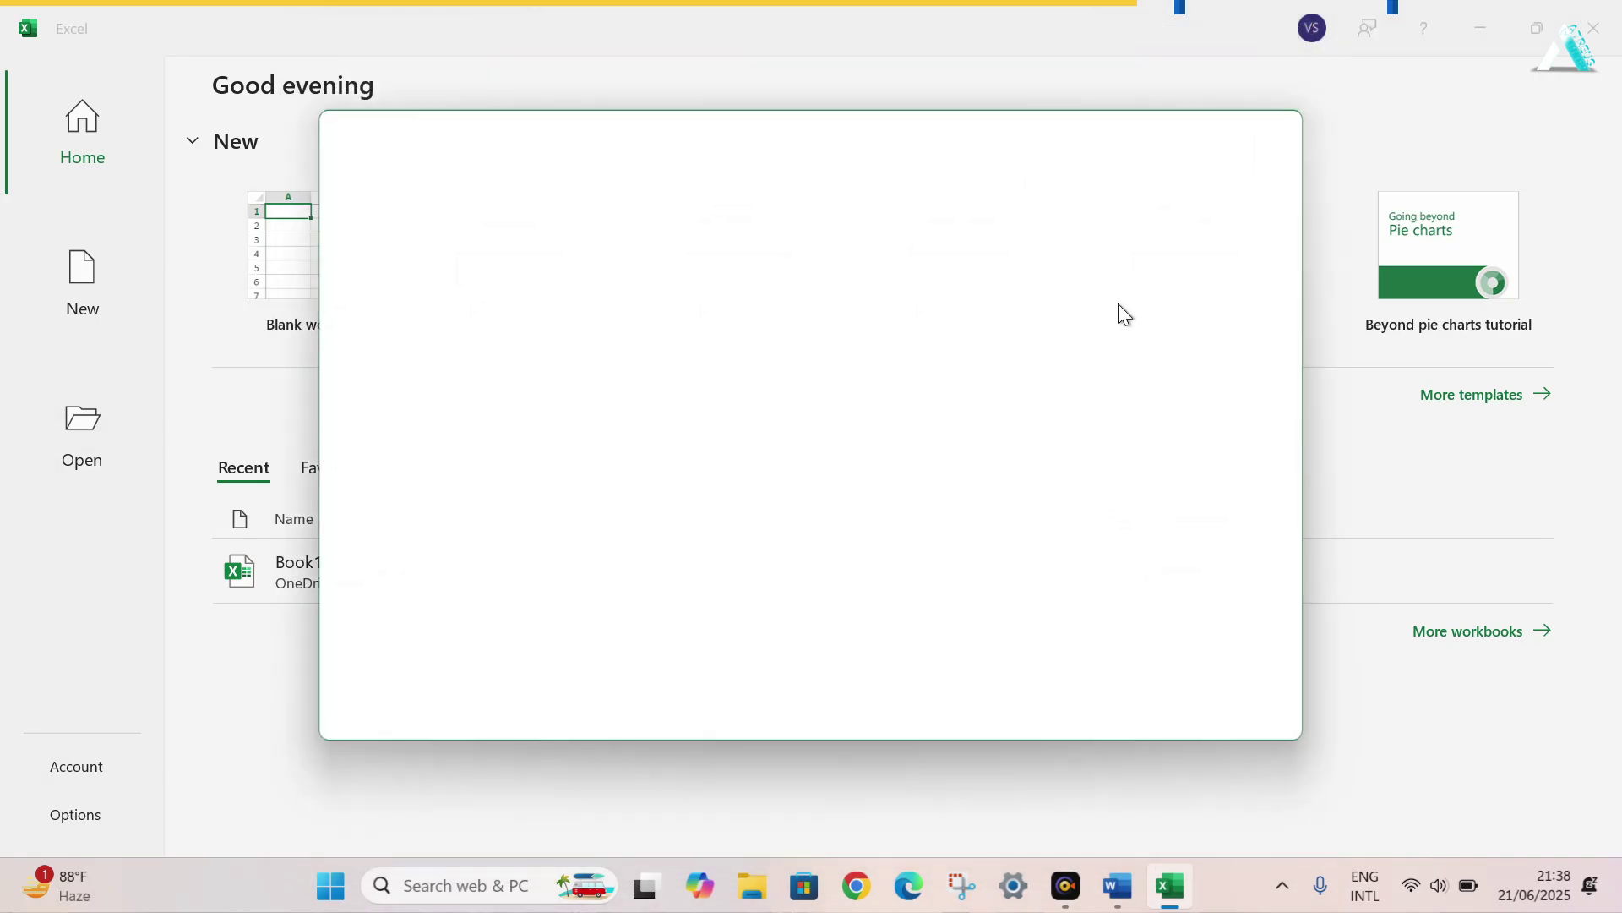
click(900, 626)
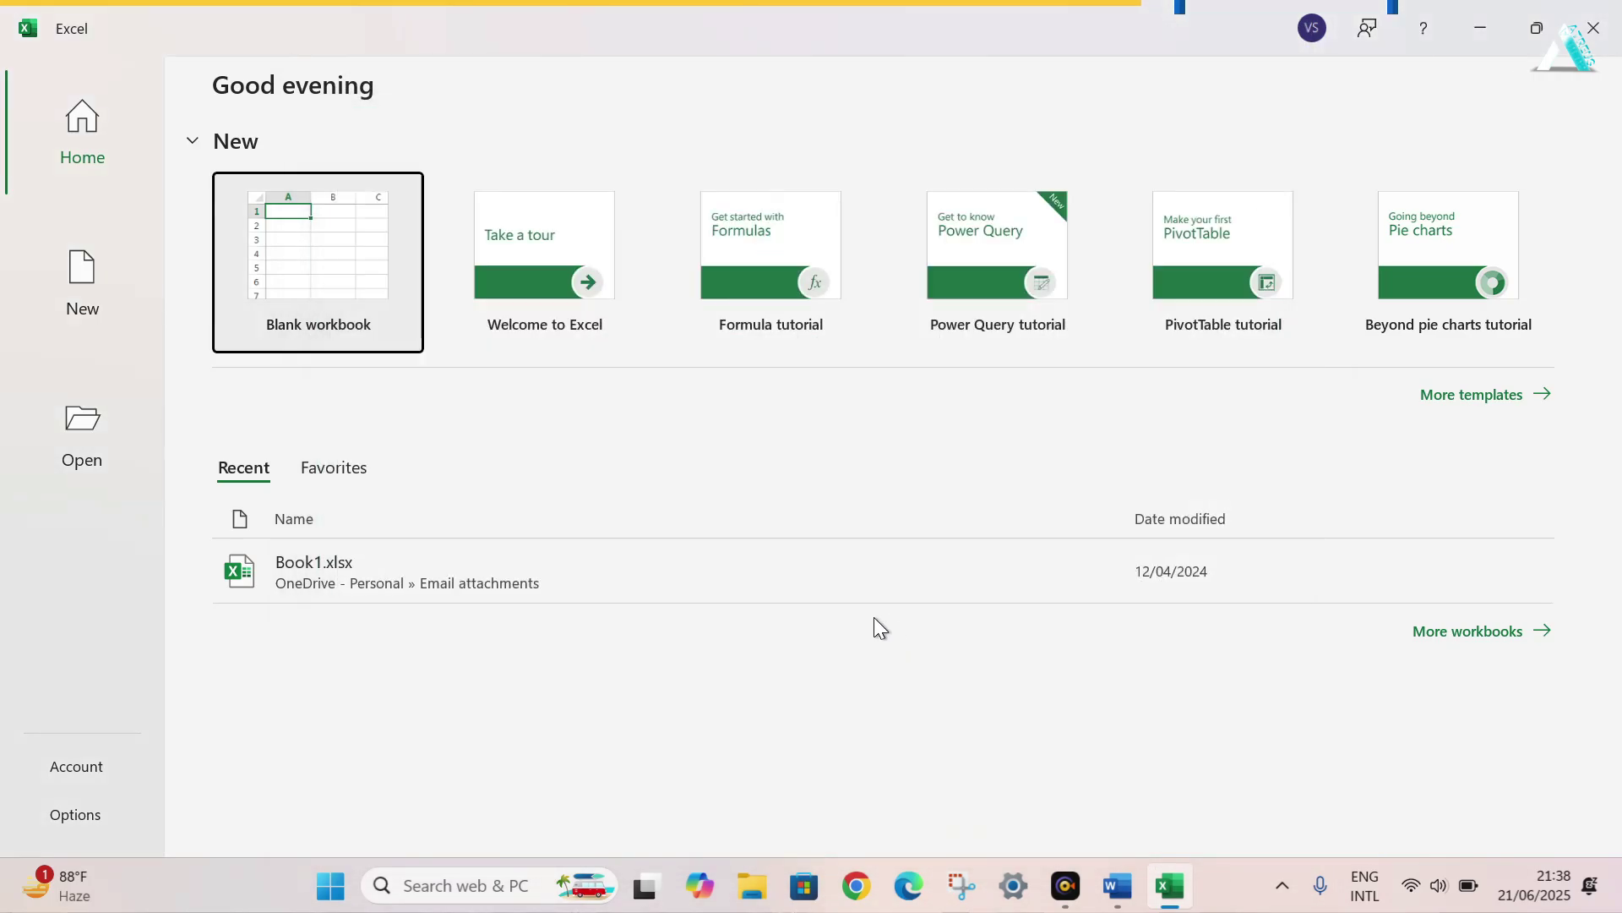
click(361, 348)
click(737, 434)
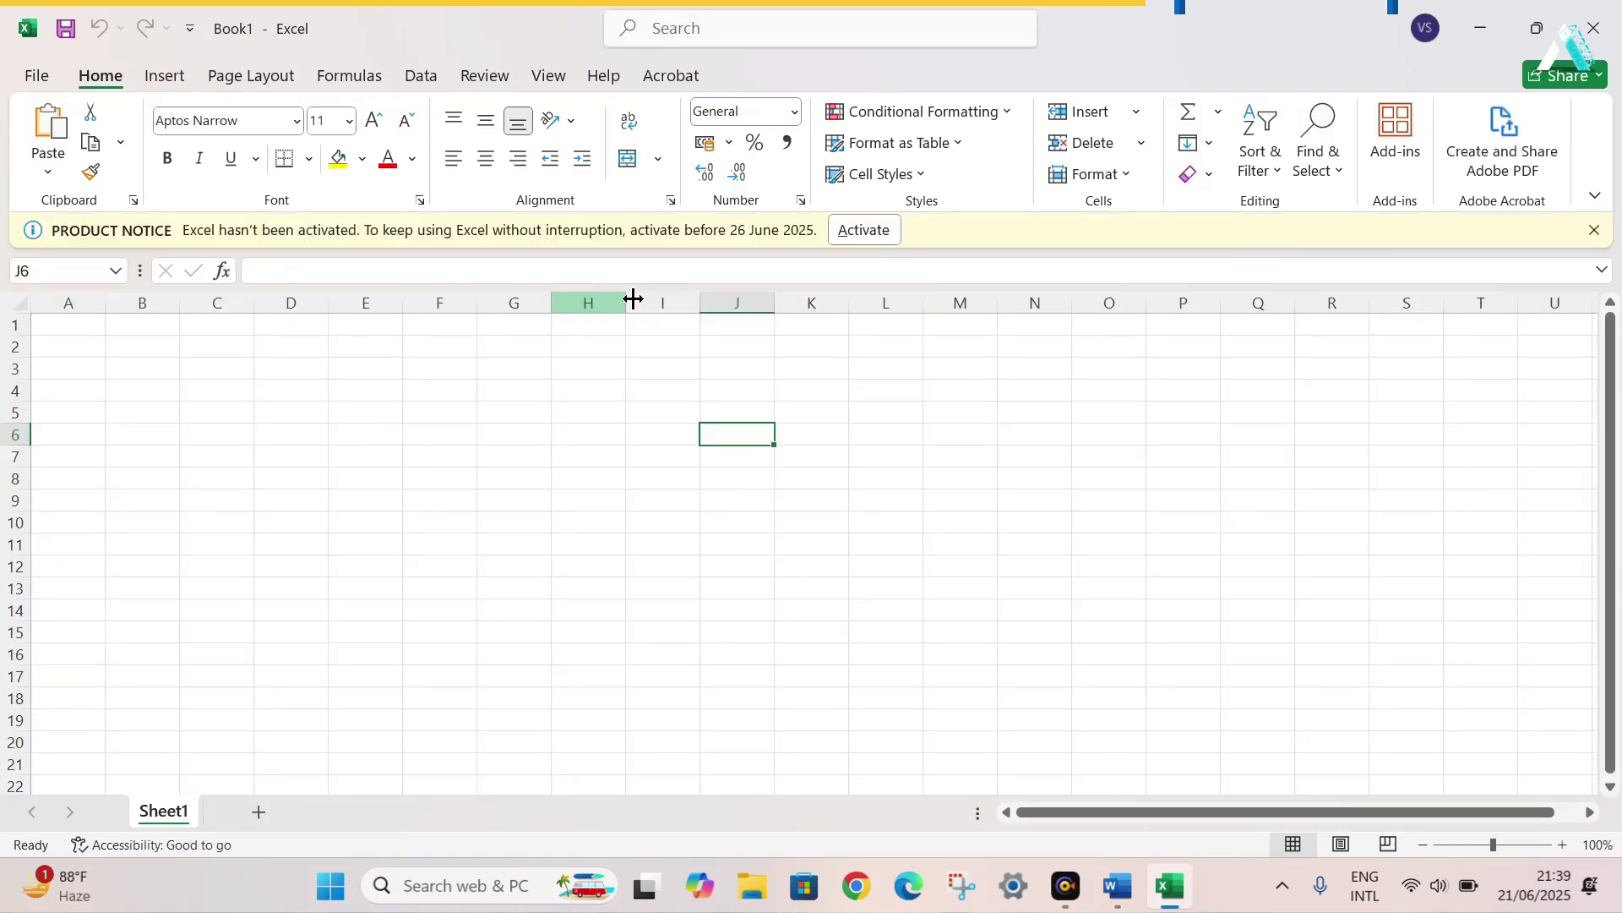
Step: Choose Activate, pick I have a product key, then close the key prompt and Word
click(878, 232)
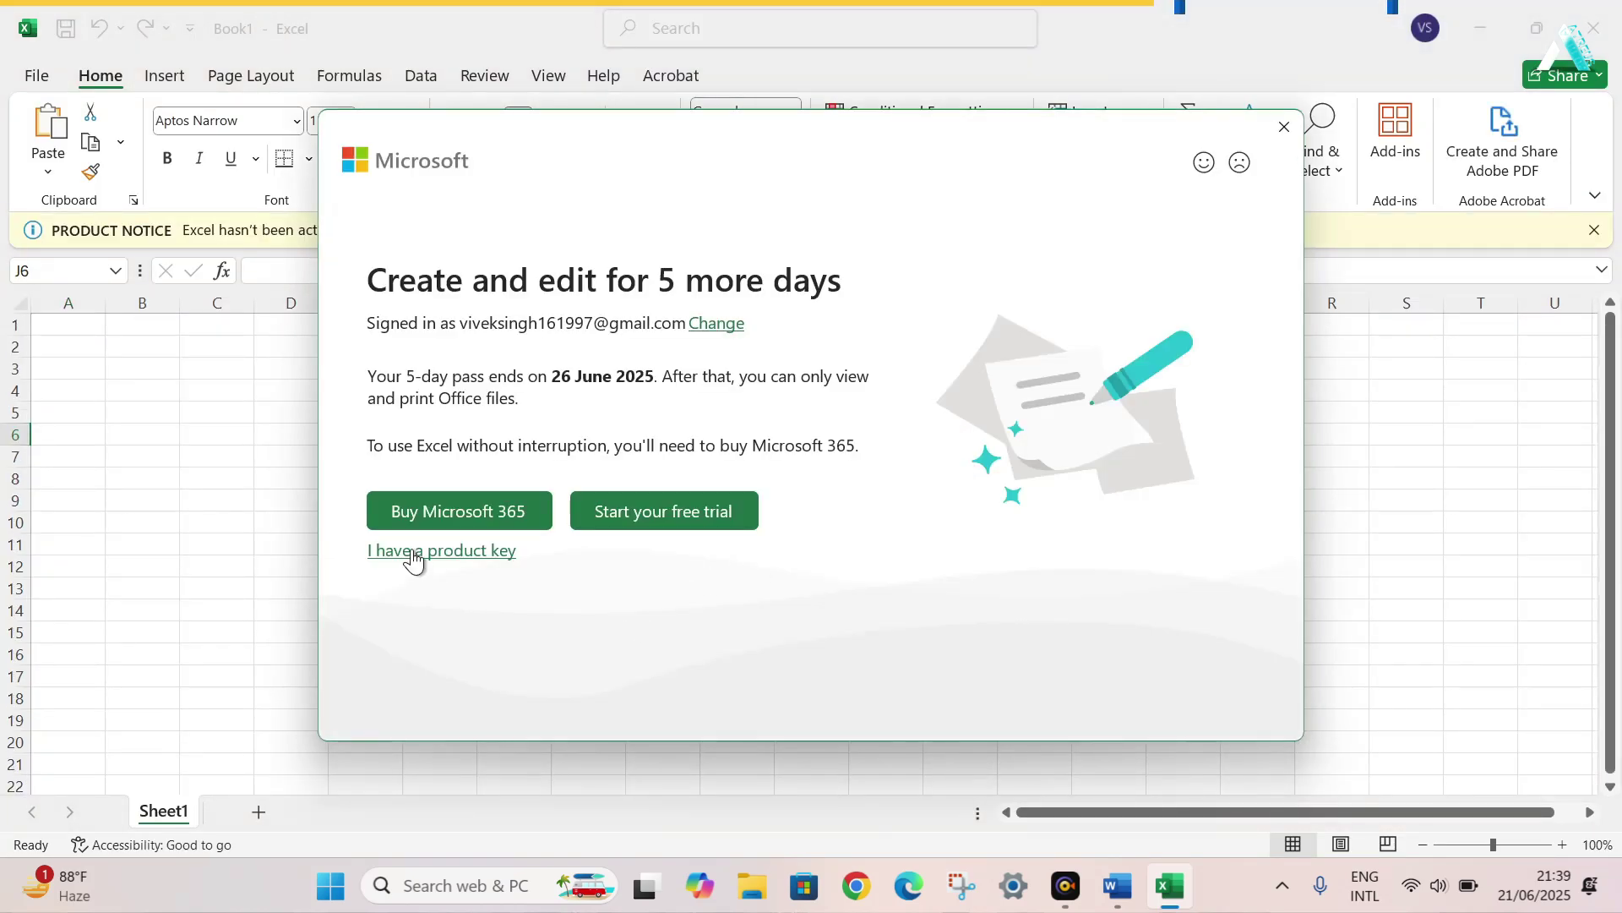
click(413, 552)
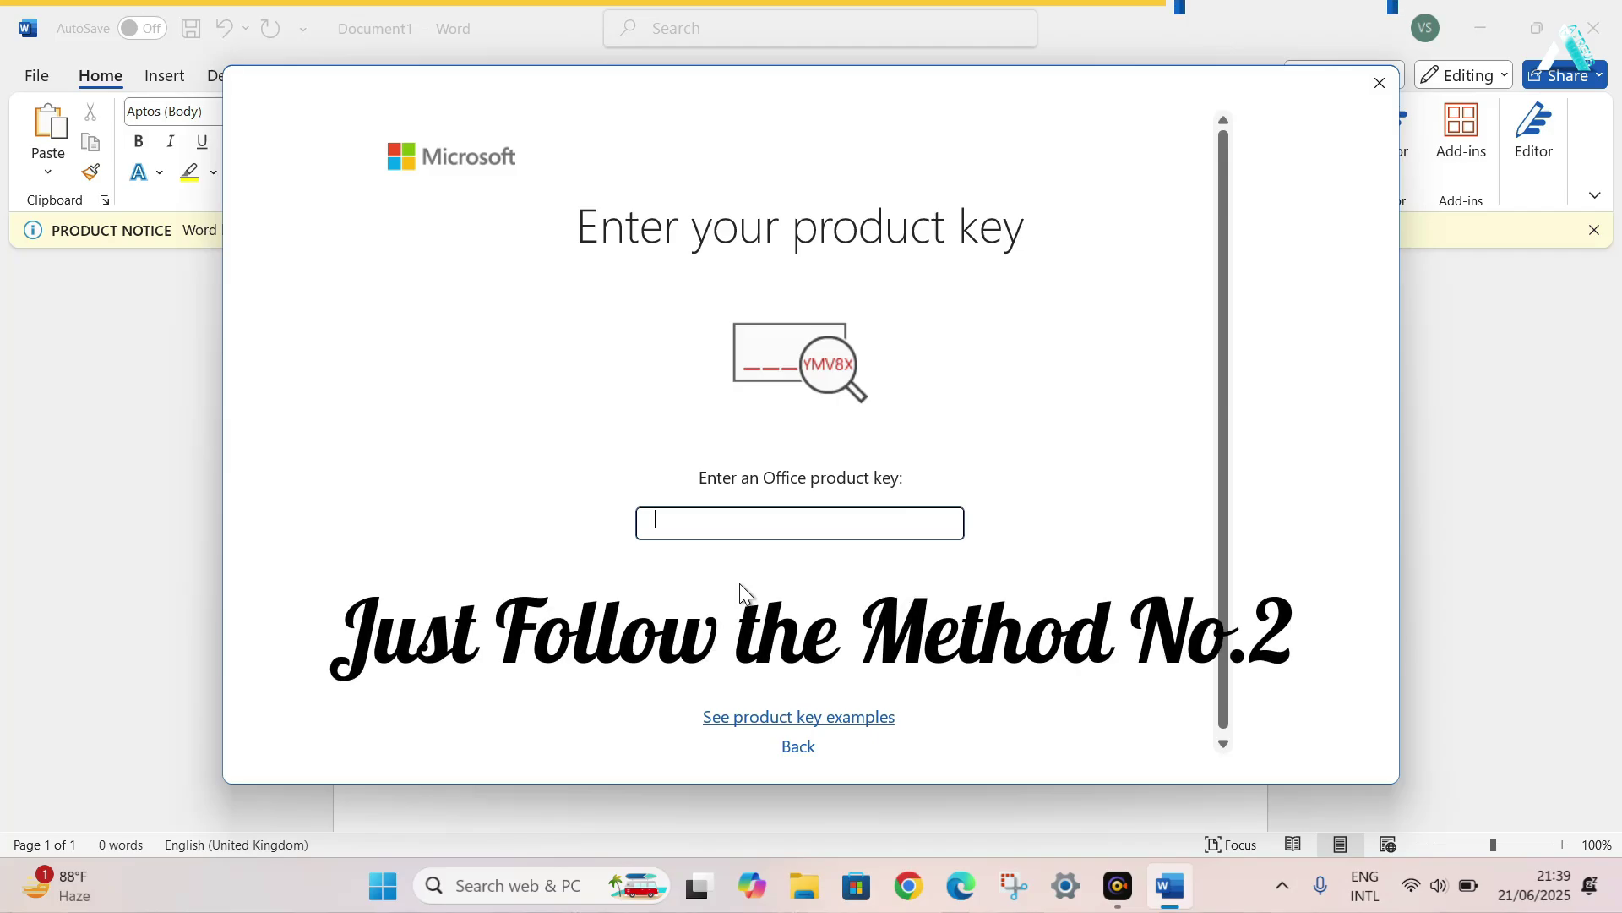
click(1380, 82)
click(1595, 28)
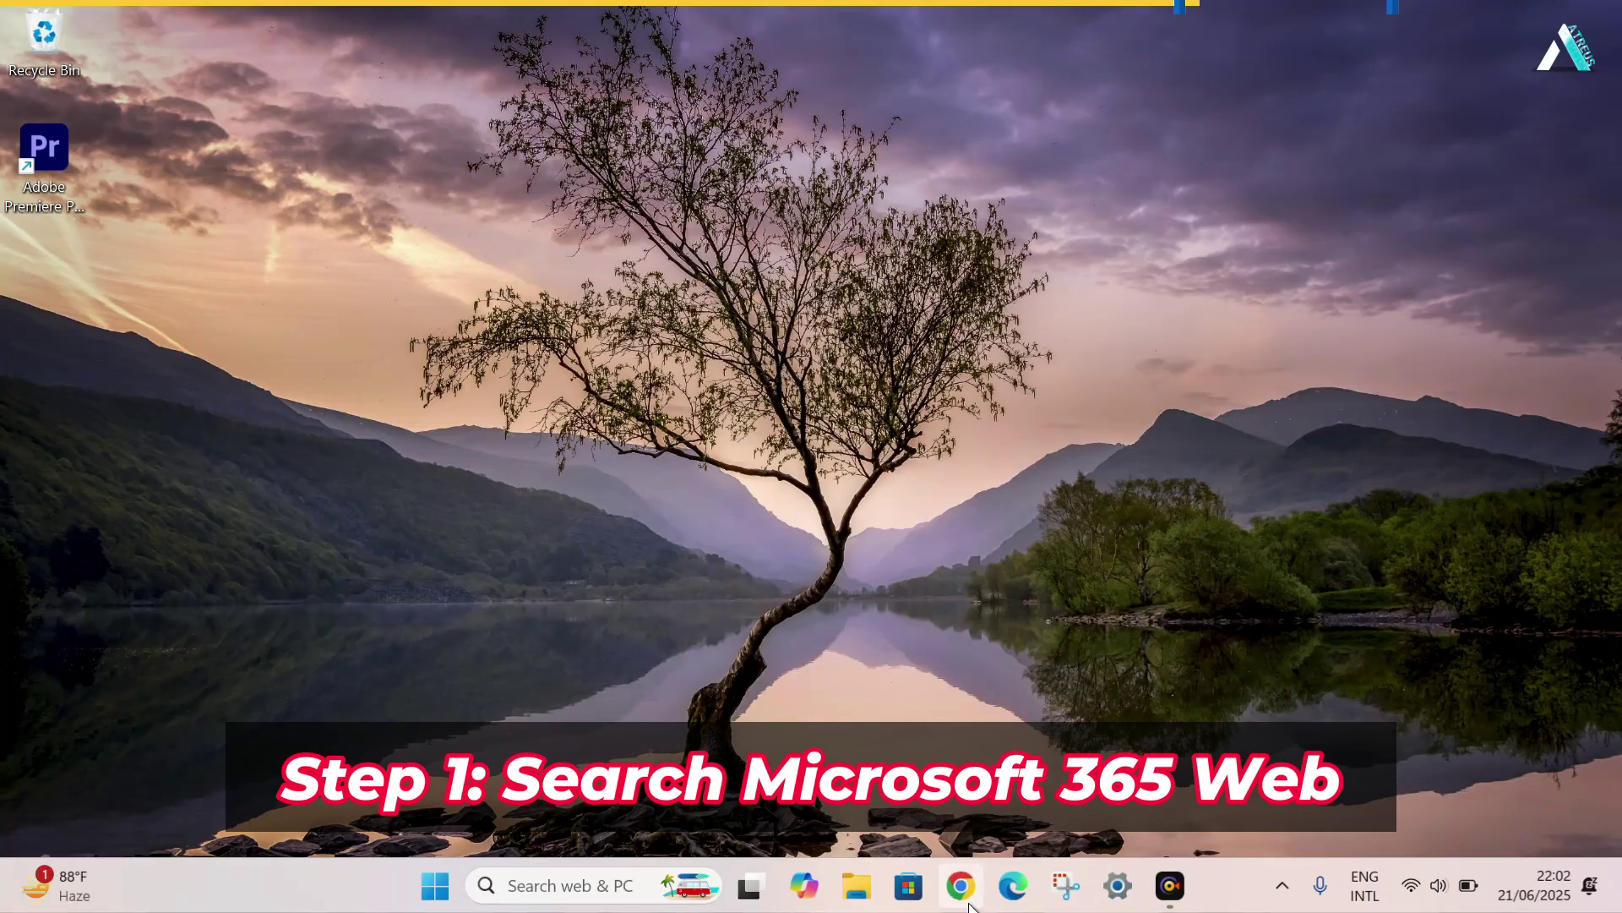
Step: Open Chrome and Google search for 'microsoft 365 web'
click(964, 887)
click(929, 483)
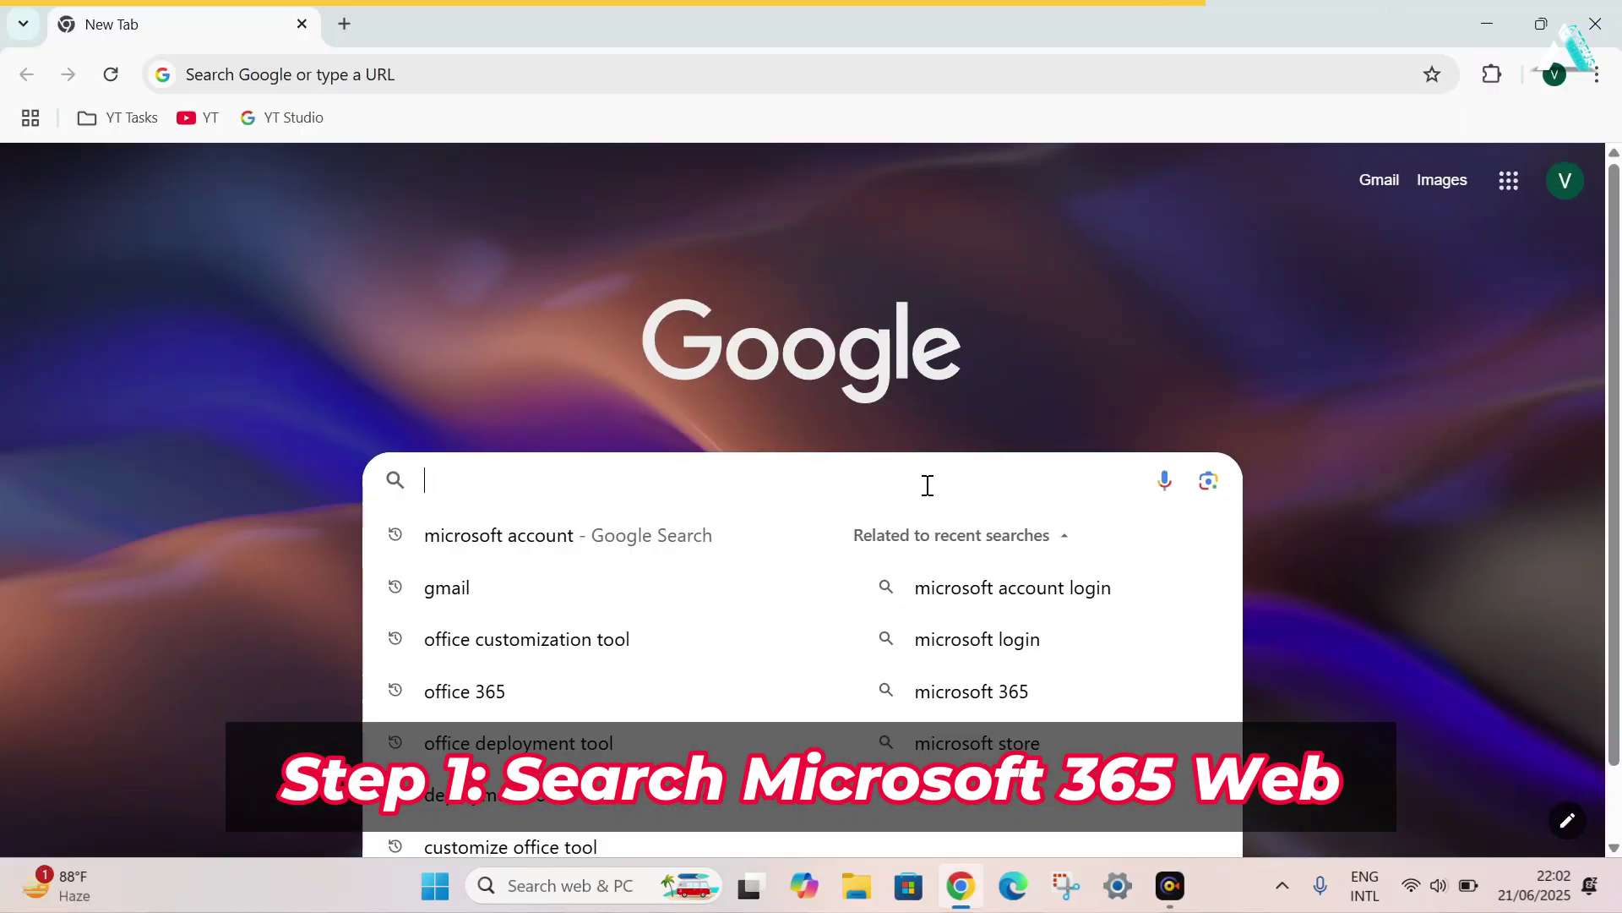
text(microsoft 36)
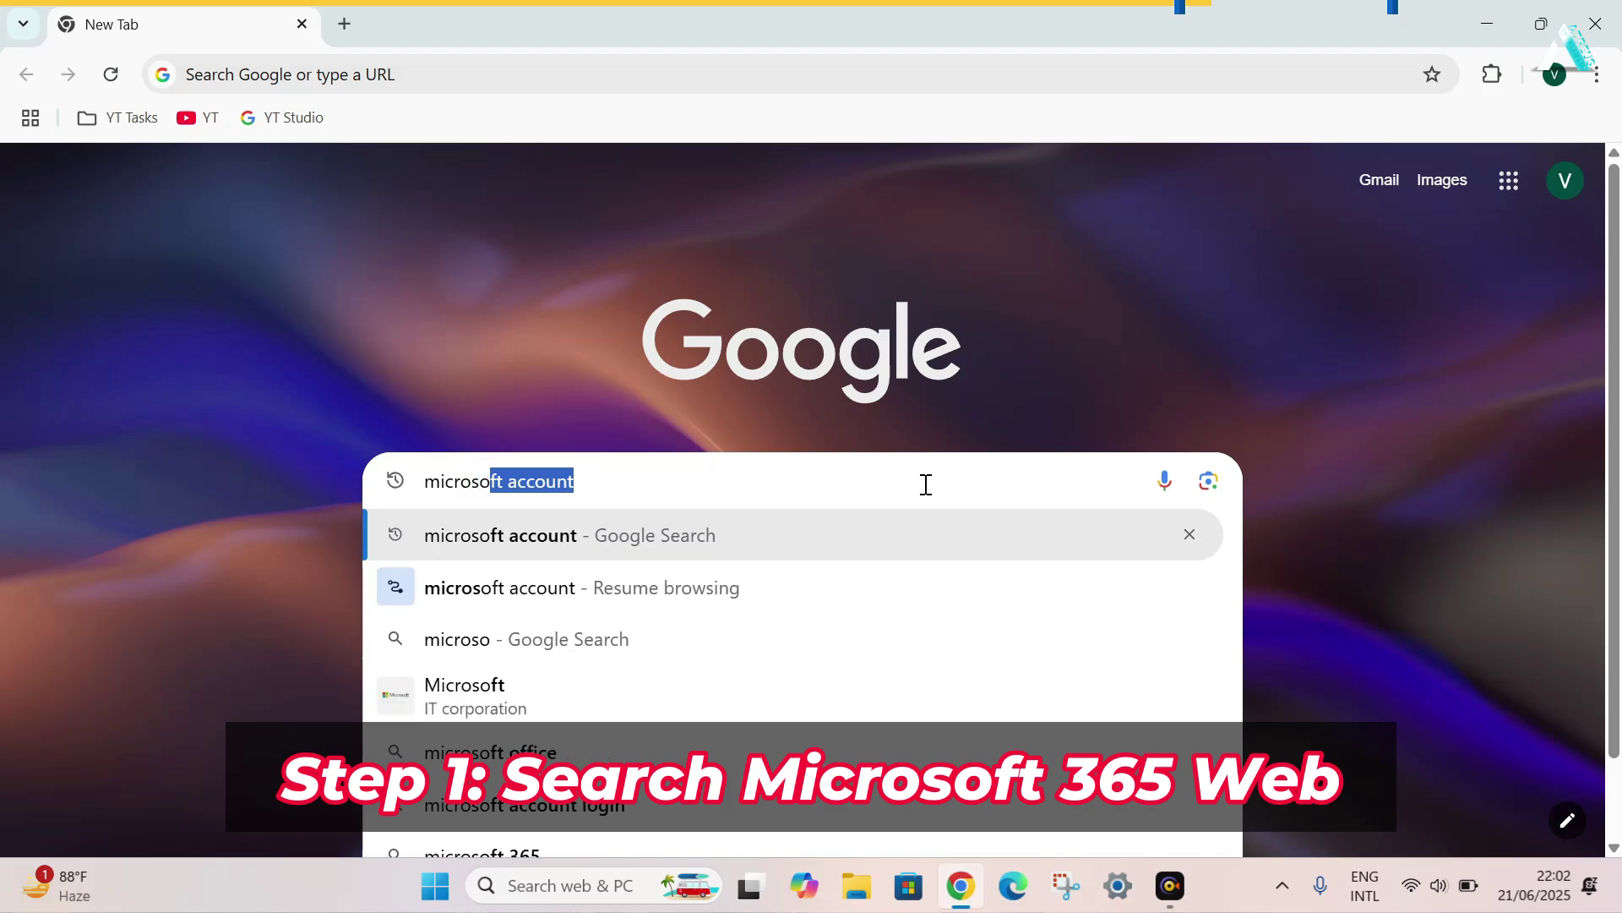
text(5 web)
key(Return)
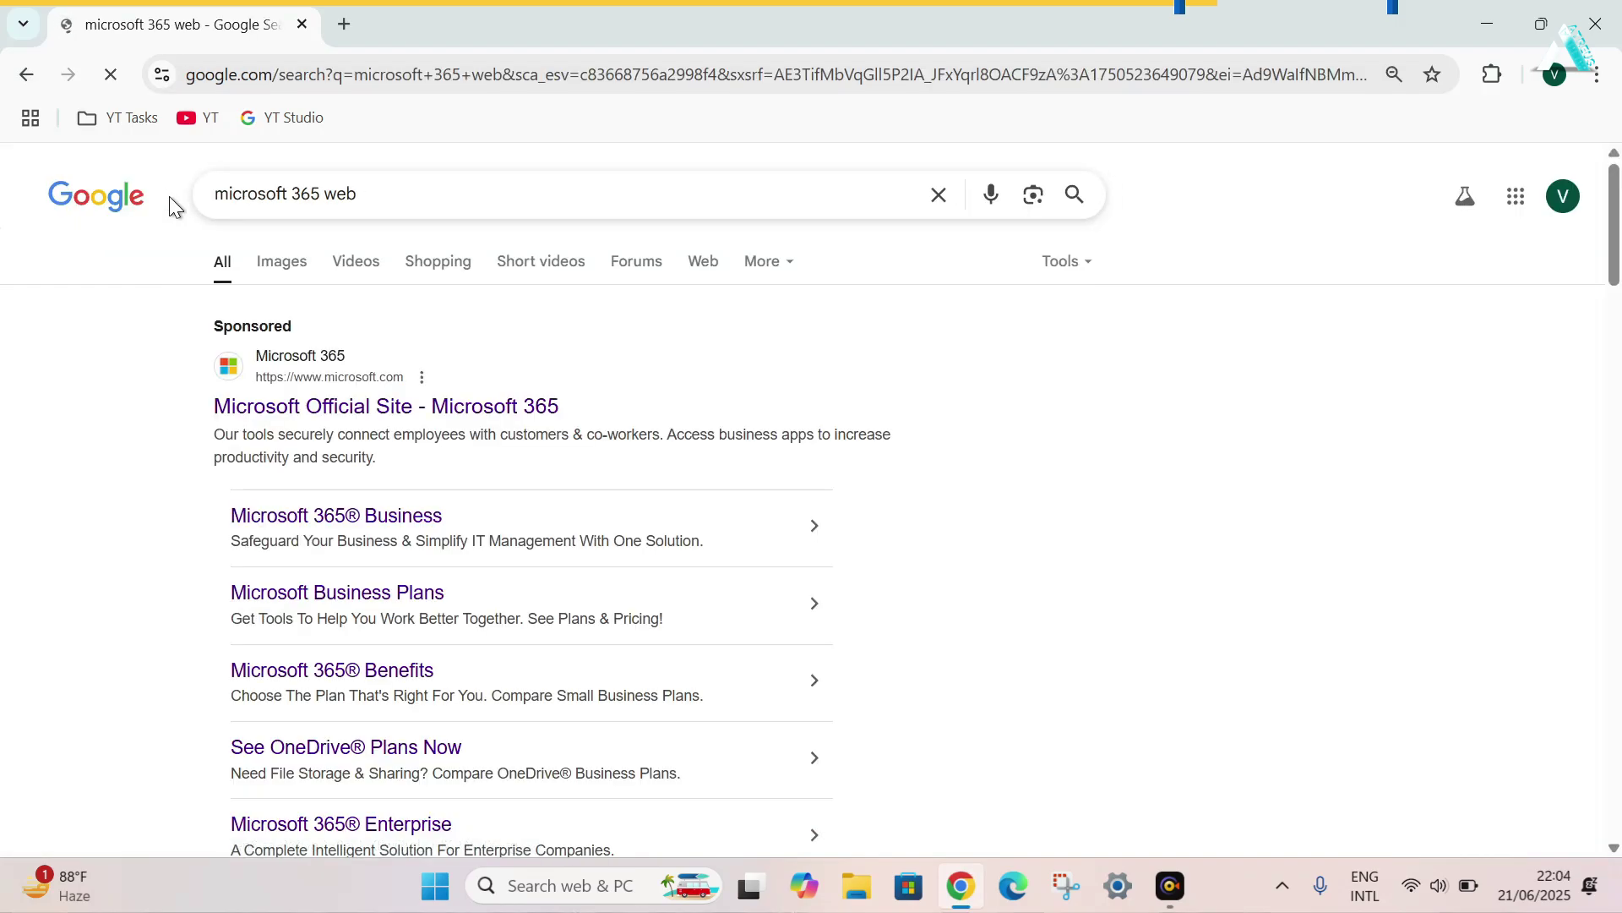
scroll(1035, 460, down, 5)
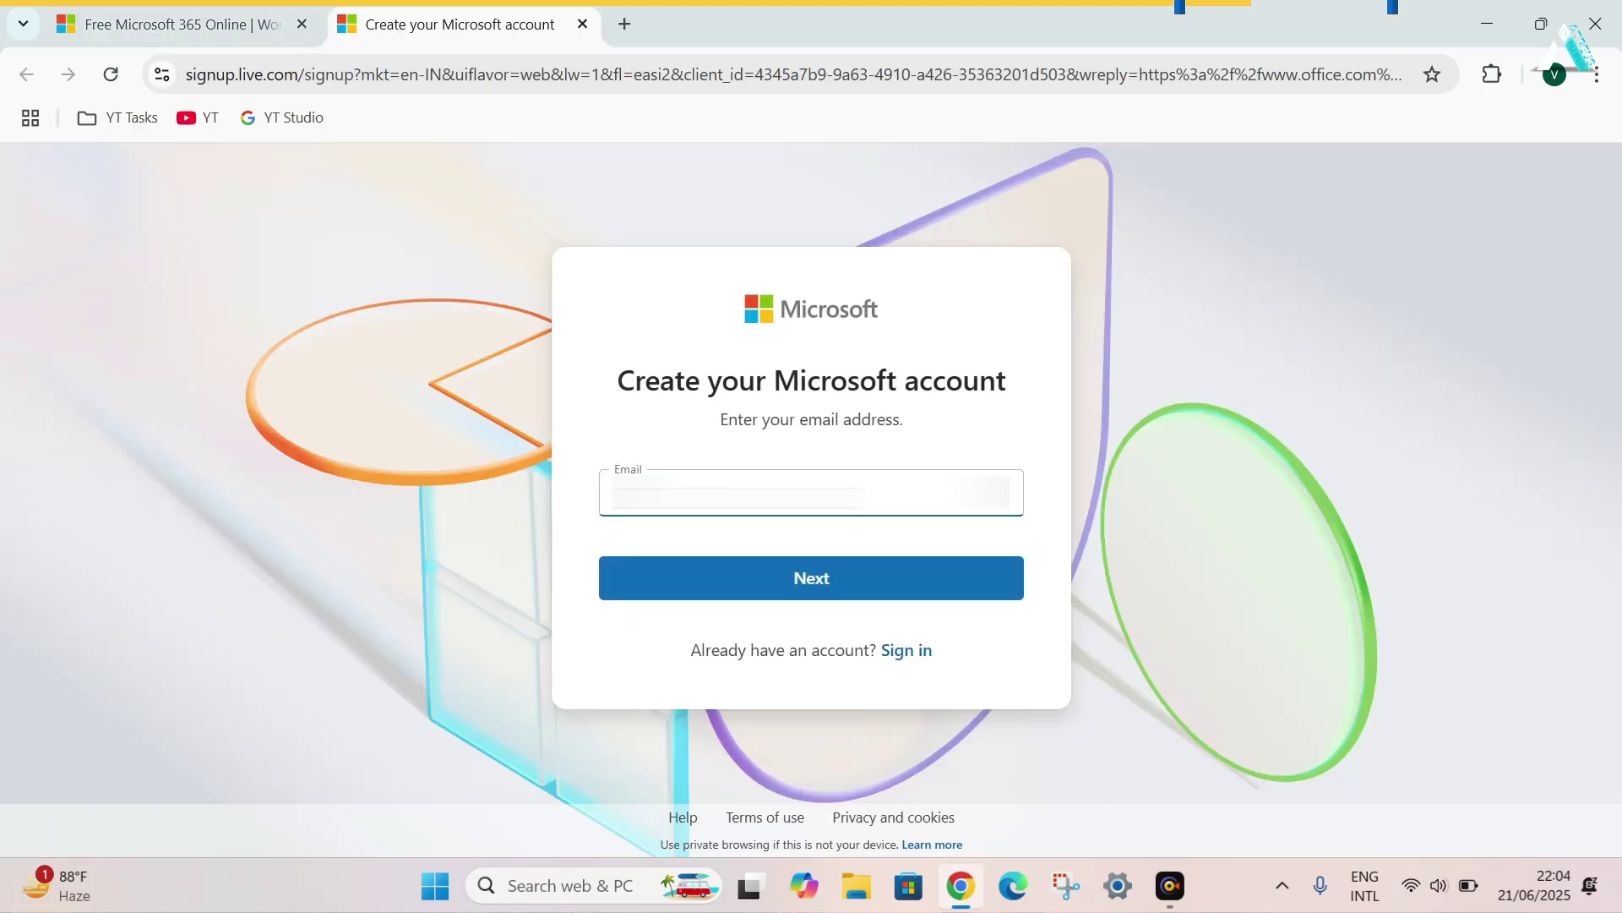
Step: Submit the account e-mail, sign in with the existing account, and browse the Subscriptions page
key(Return)
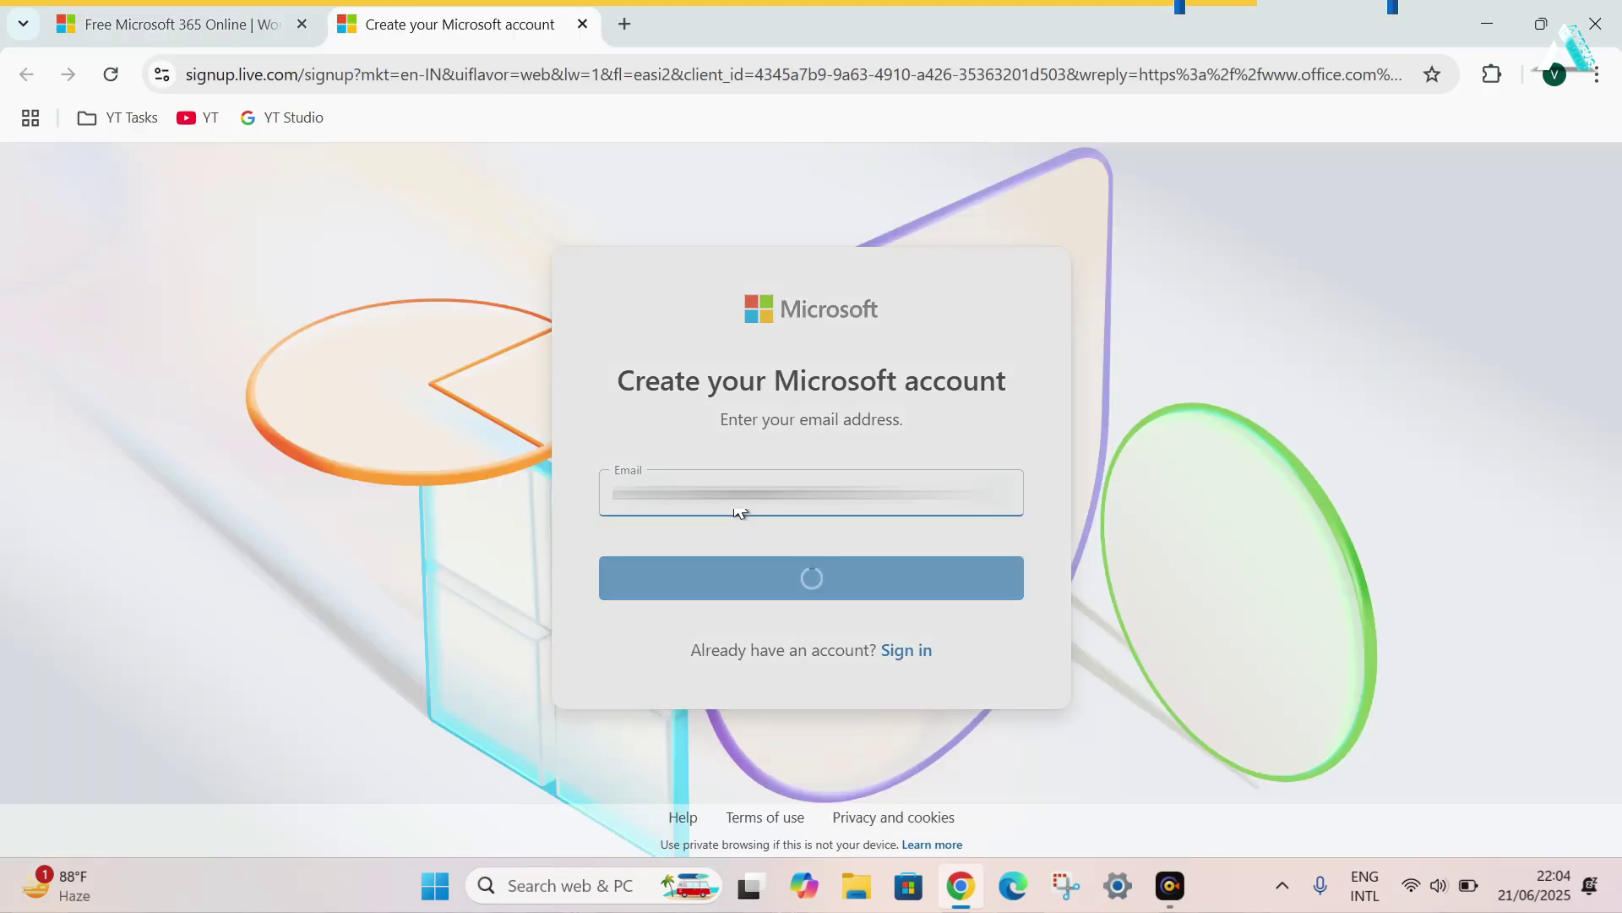
scroll(891, 686, down, 1)
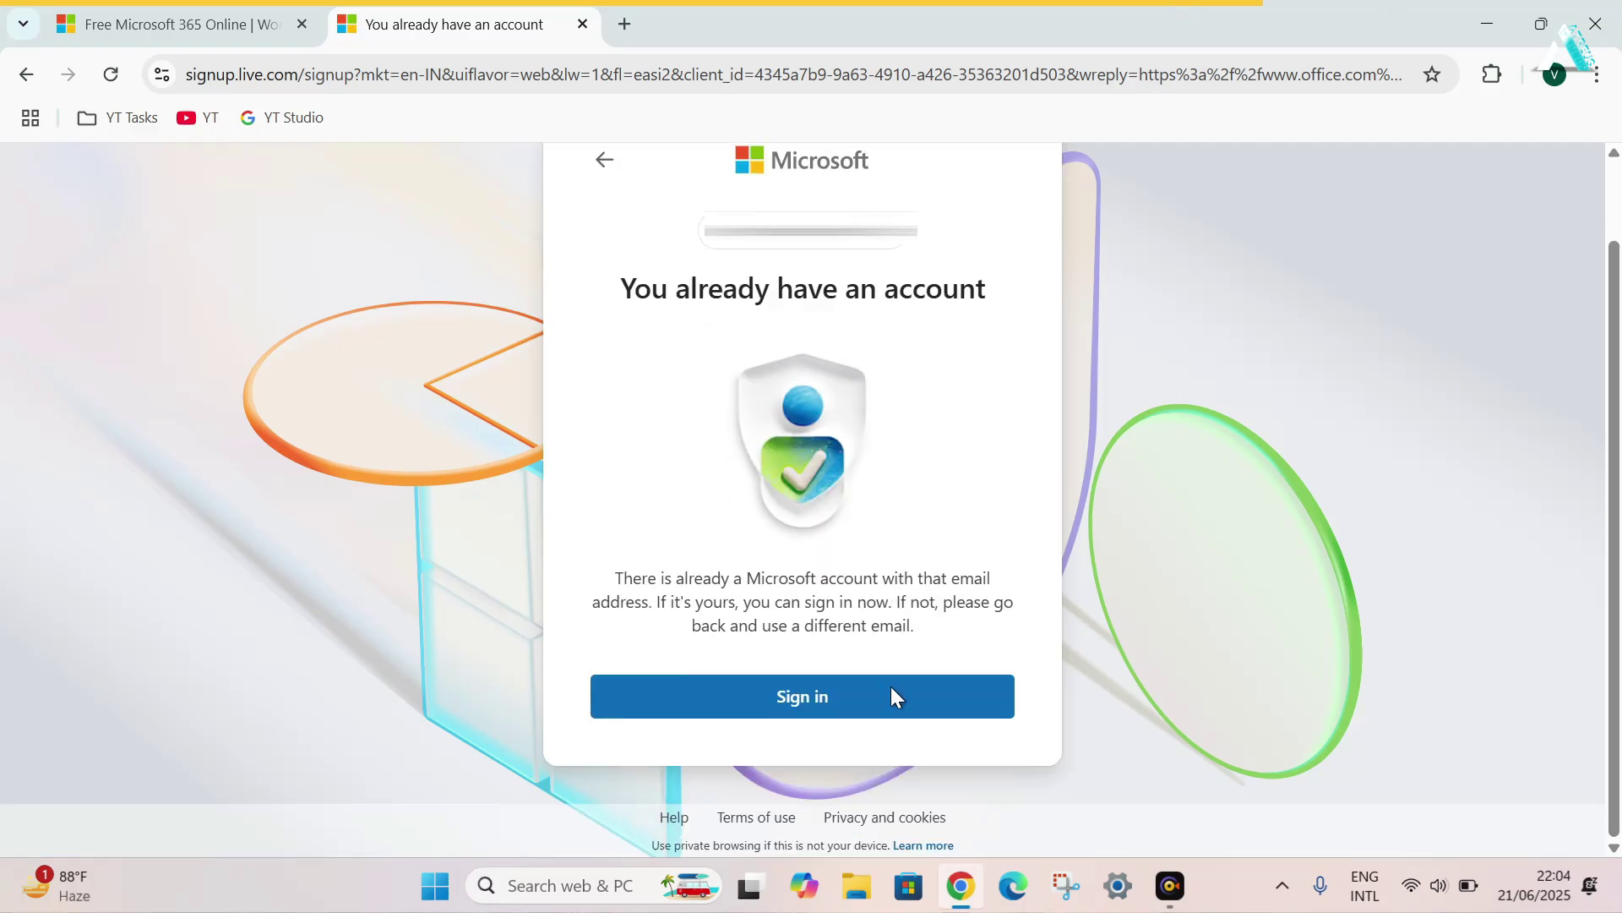
click(889, 694)
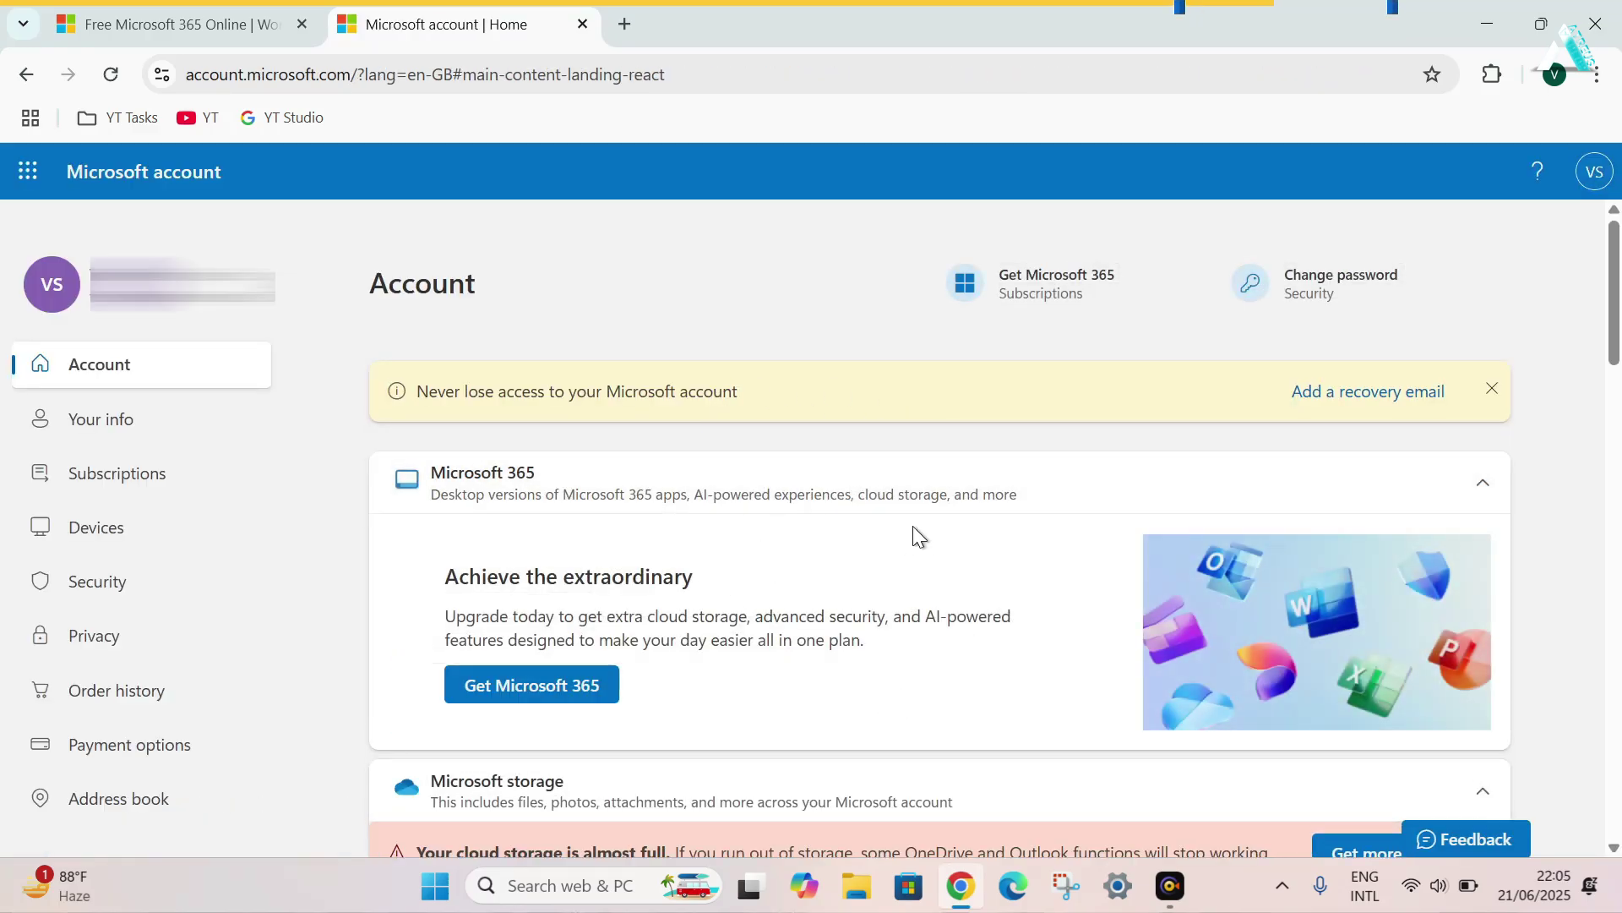
click(173, 495)
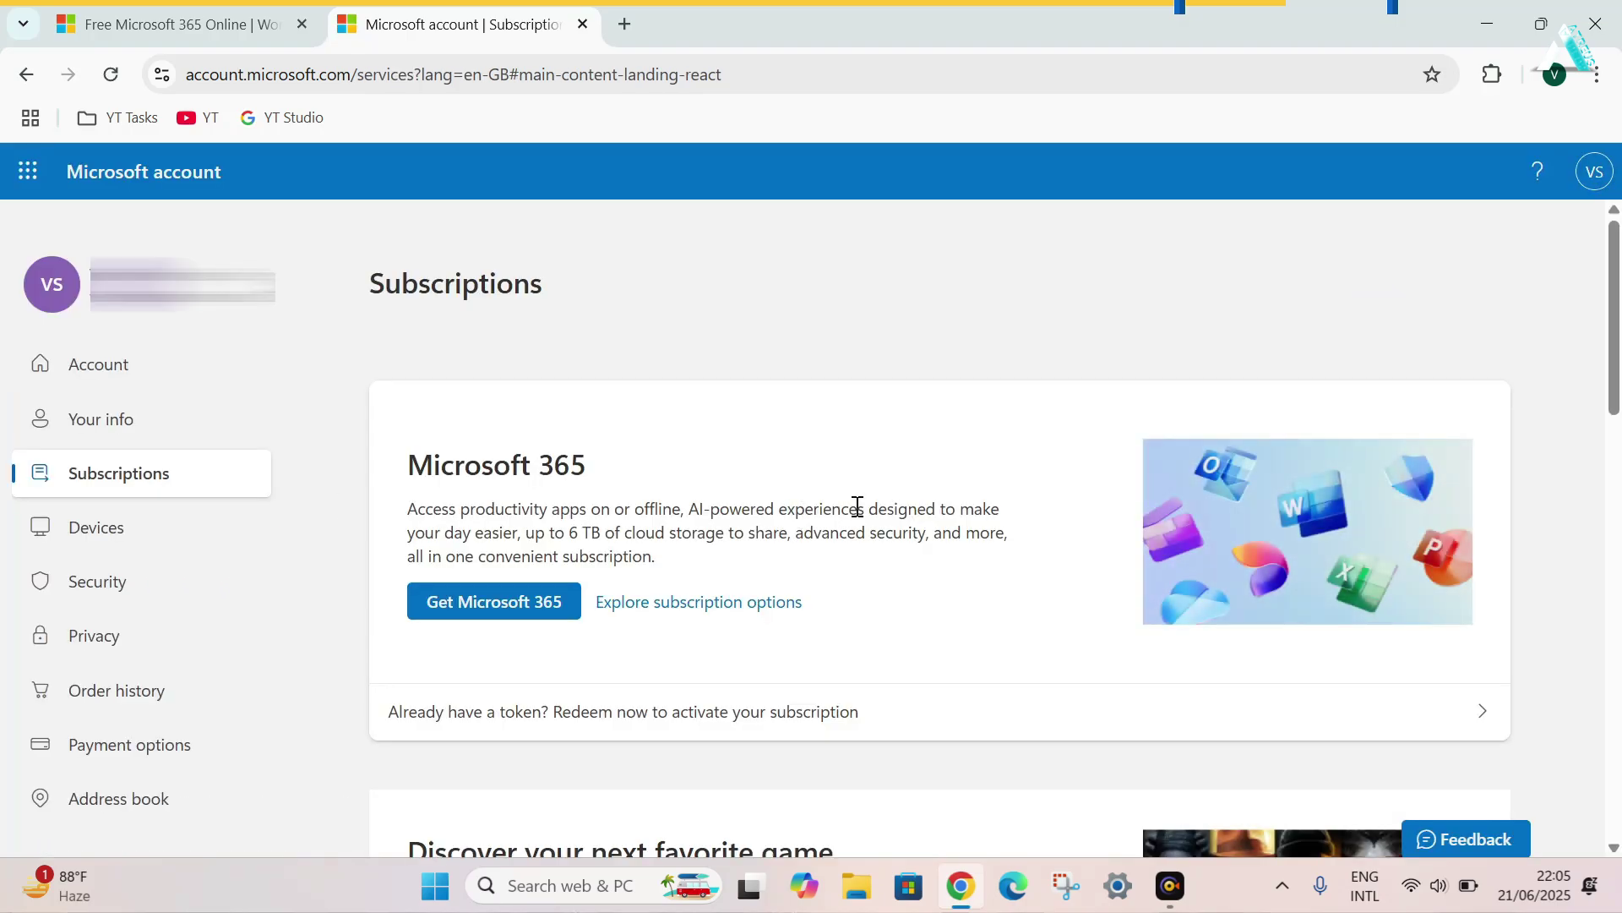
scroll(855, 510, down, 4)
scroll(857, 507, down, 8)
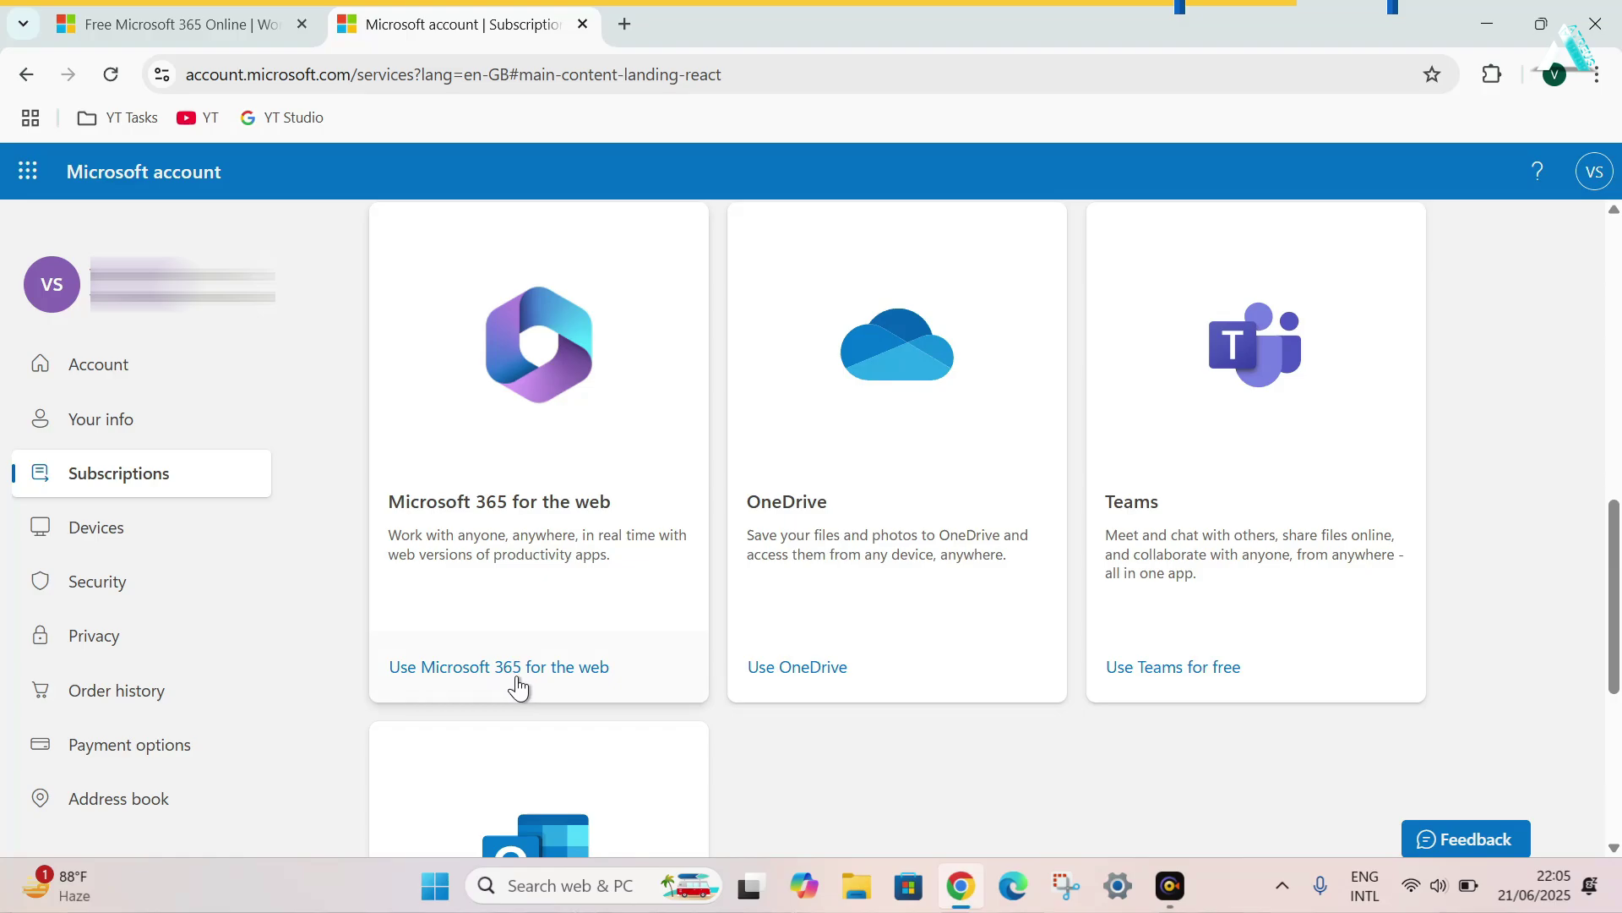
Step: Open Microsoft 365 for the web, sign in, and step through the welcome tour
click(552, 670)
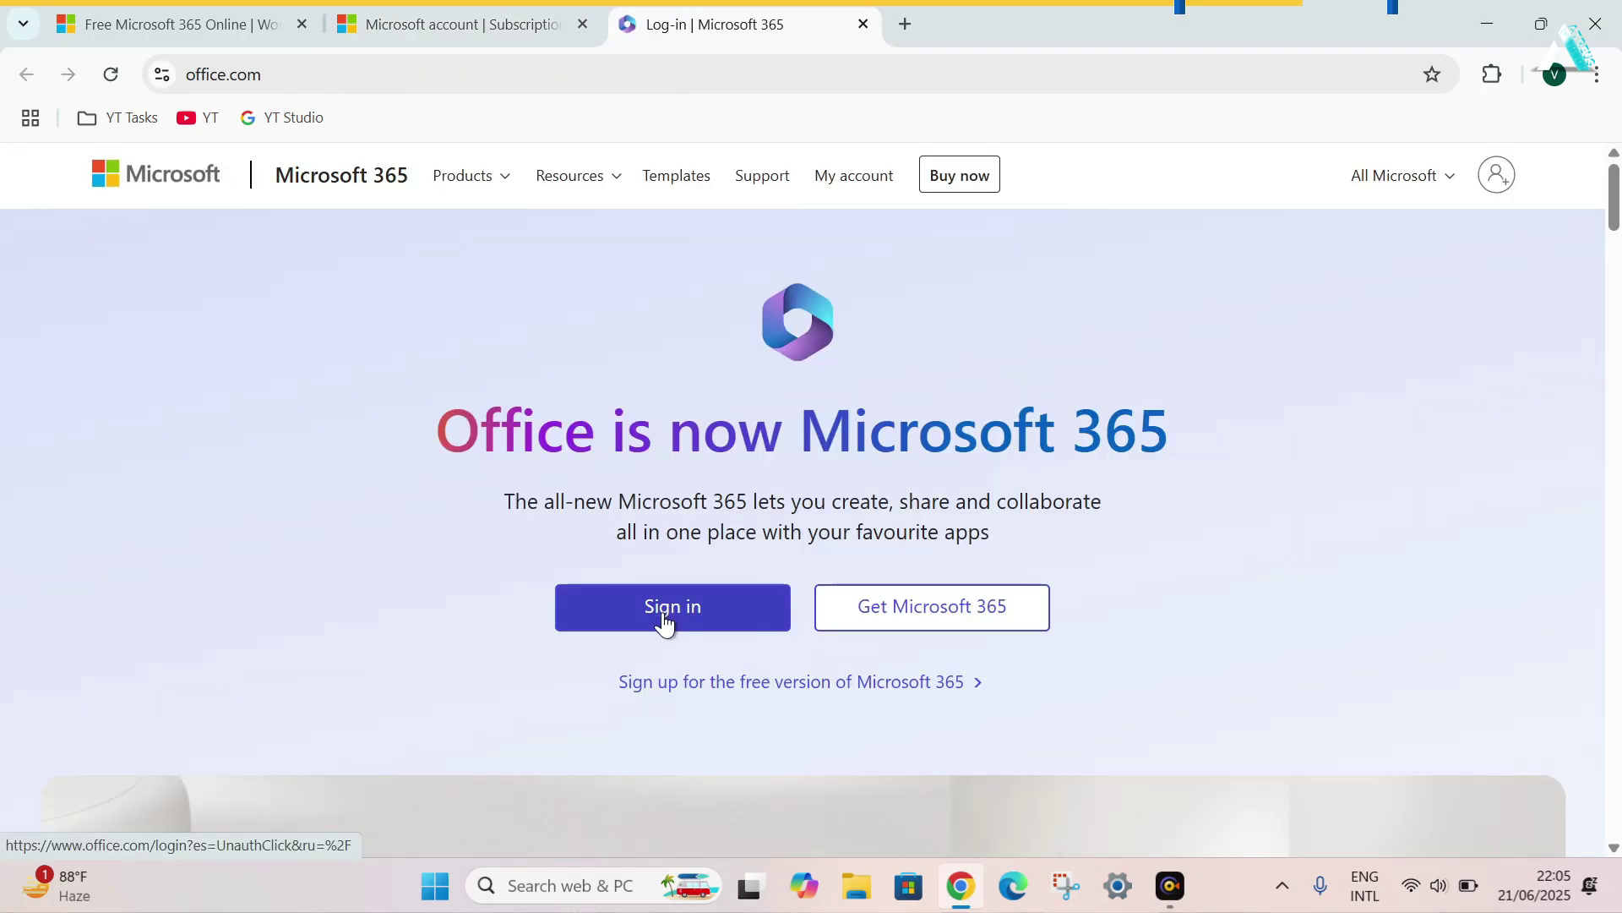
click(691, 610)
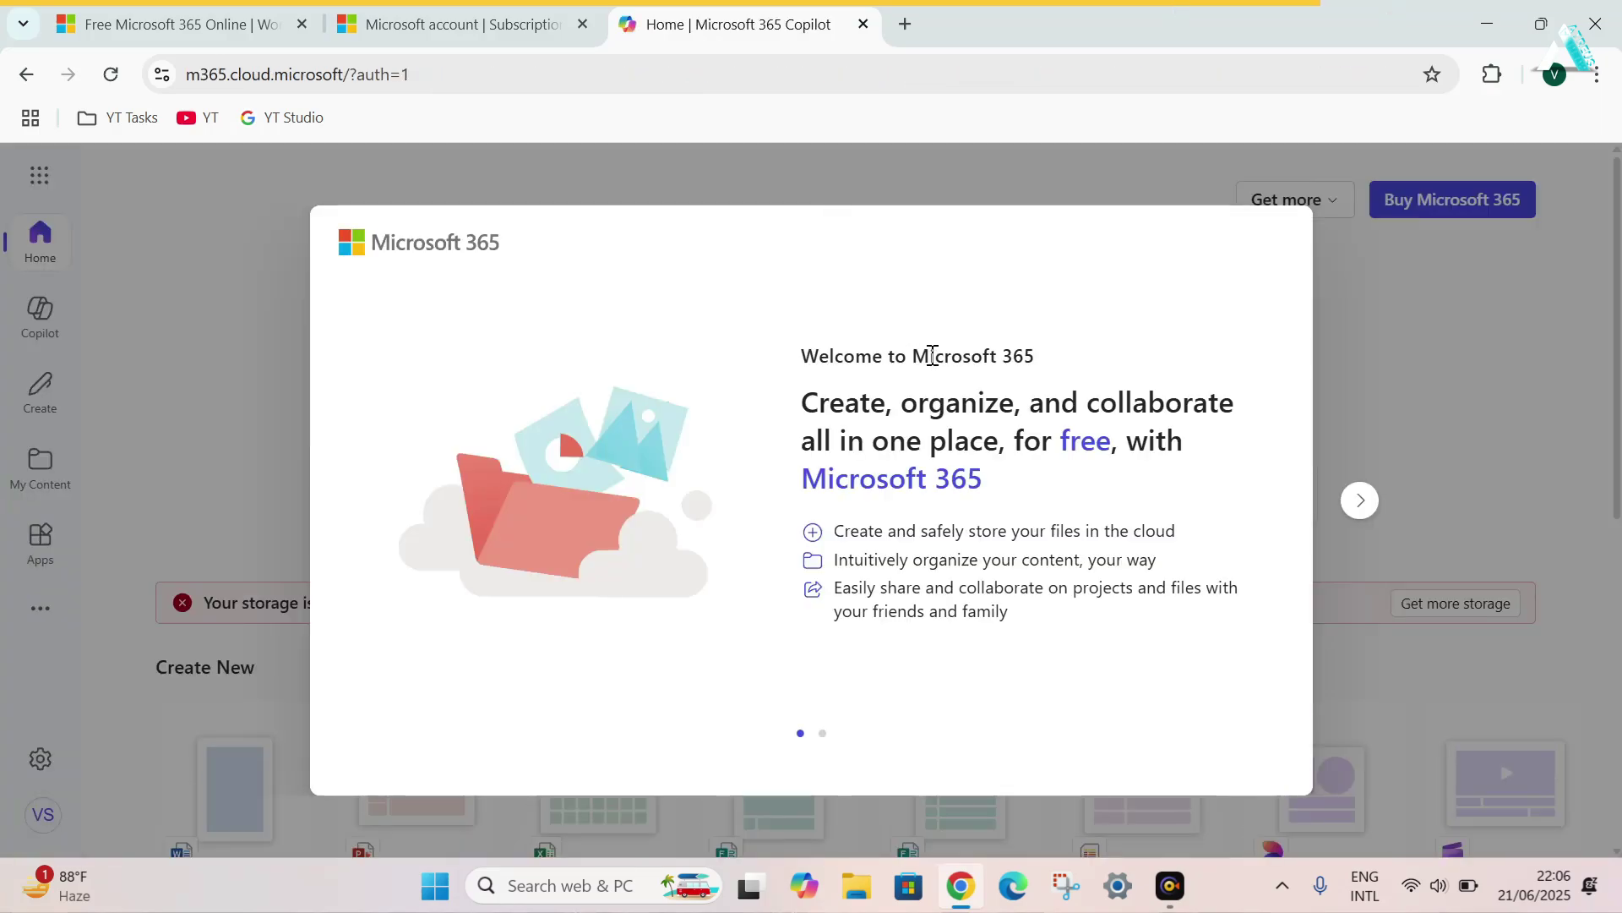
click(1359, 500)
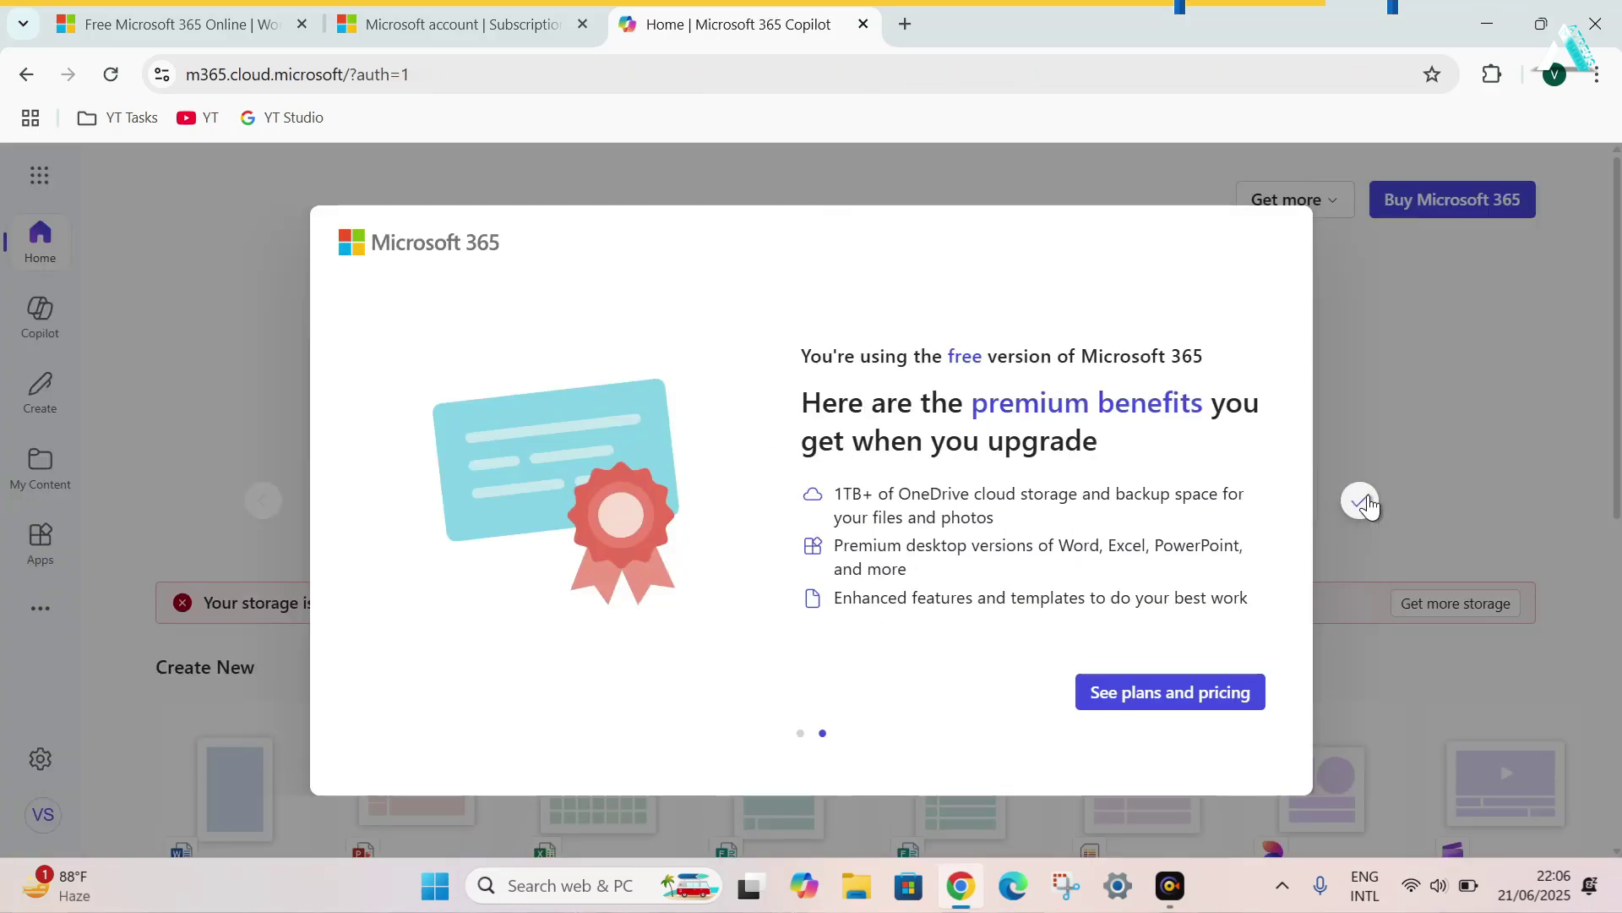
click(1360, 502)
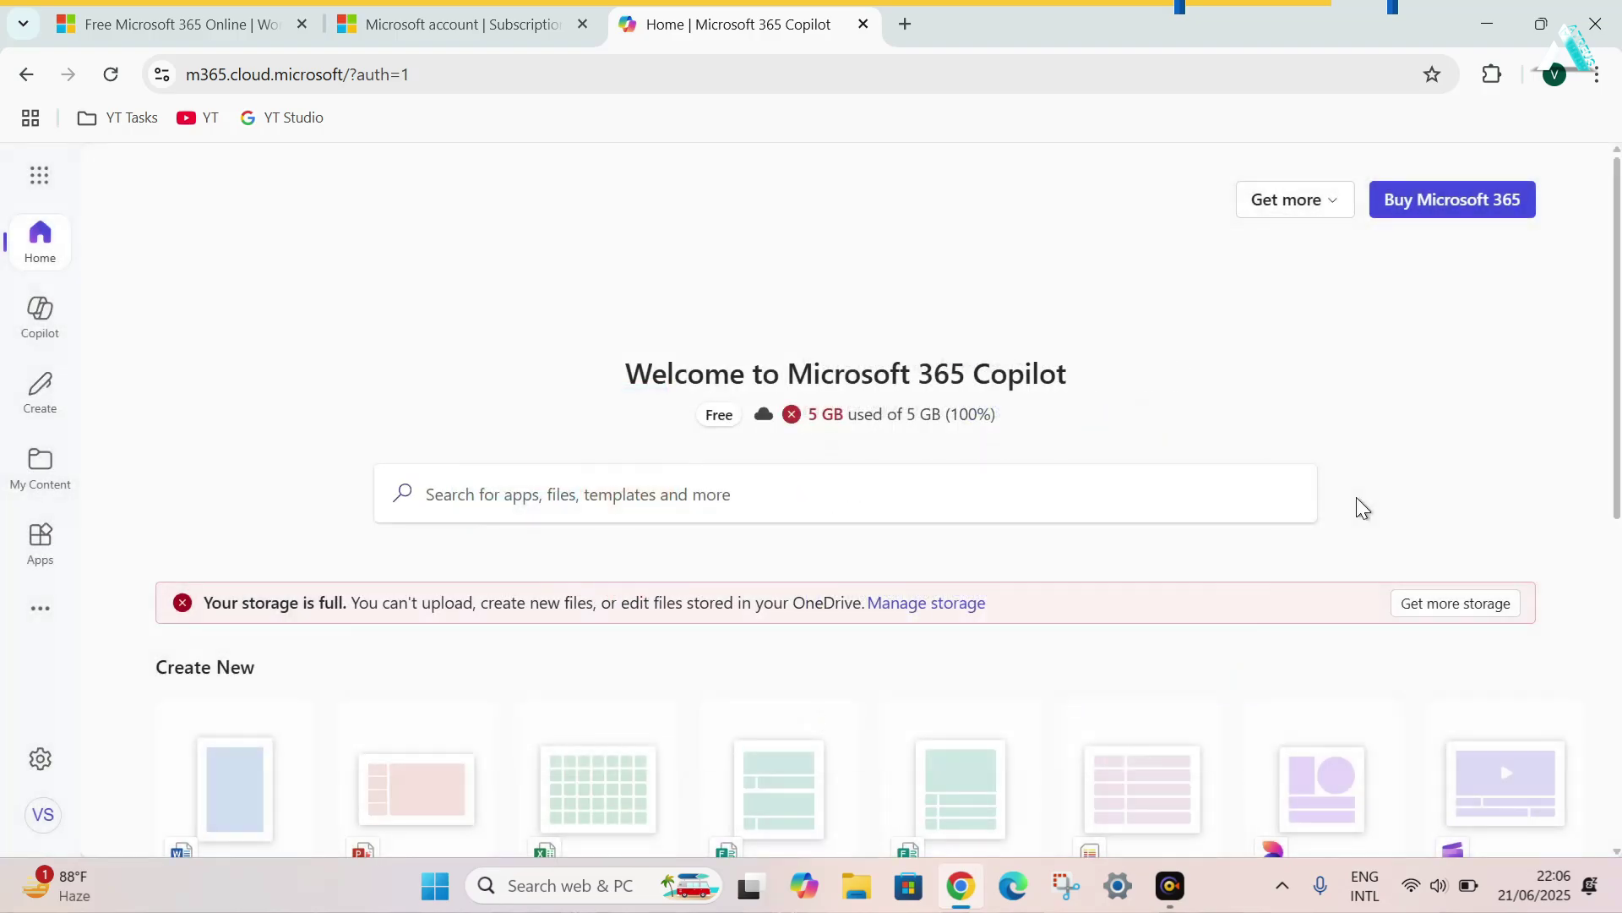
Step: Browse the Microsoft 365 Home page and open the Apps page
scroll(1033, 432, down, 2)
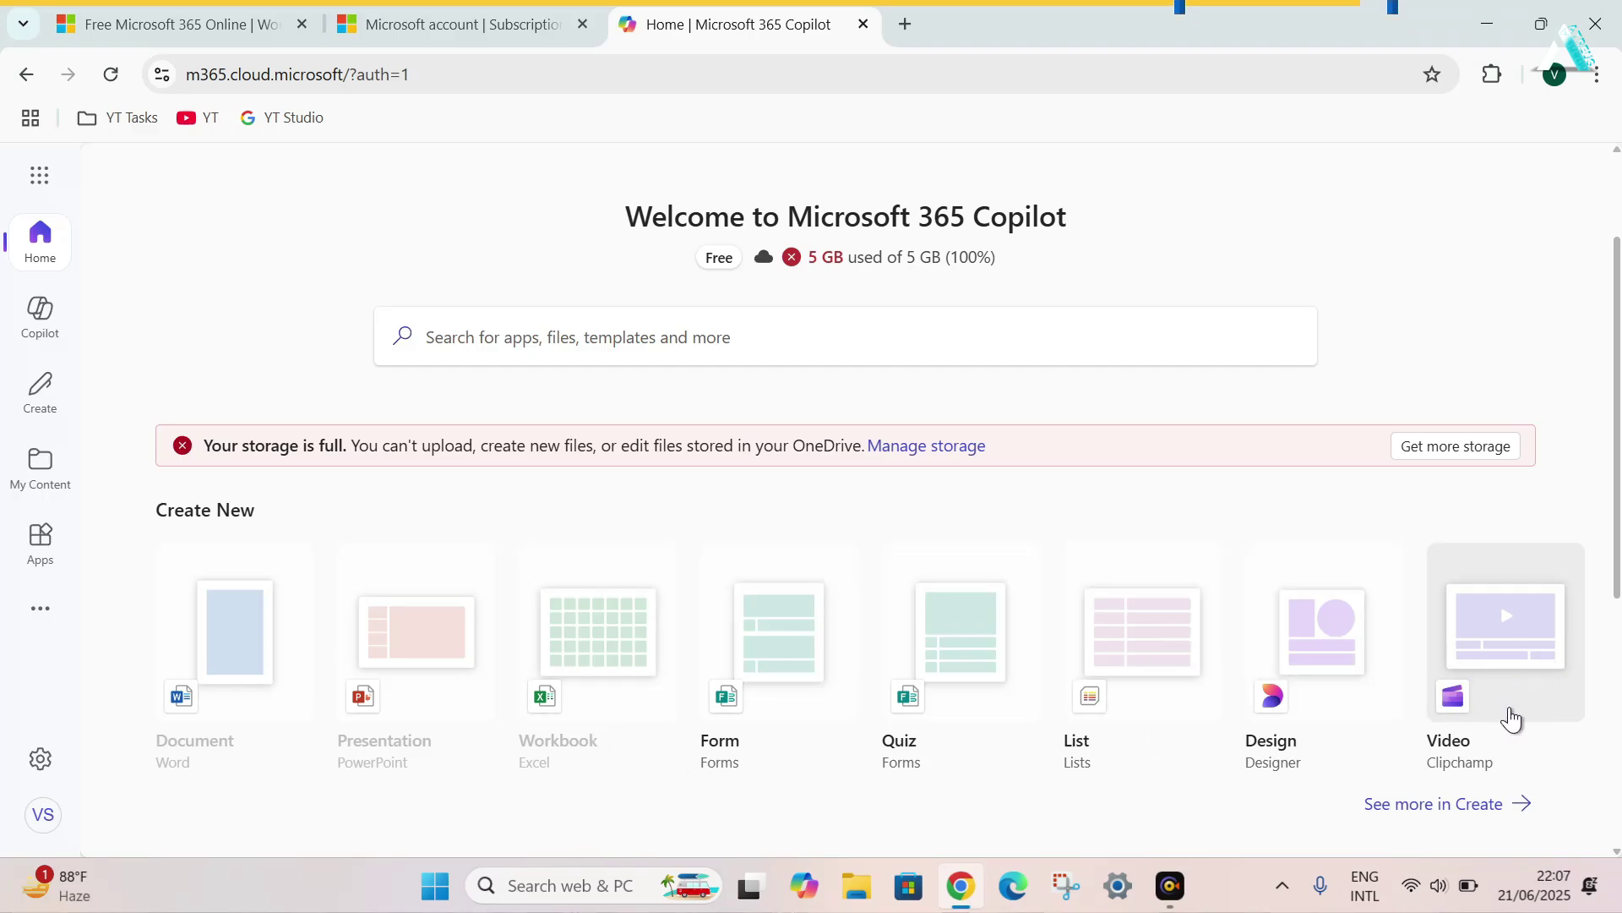
scroll(1462, 649, down, 4)
scroll(1163, 564, up, 8)
click(40, 541)
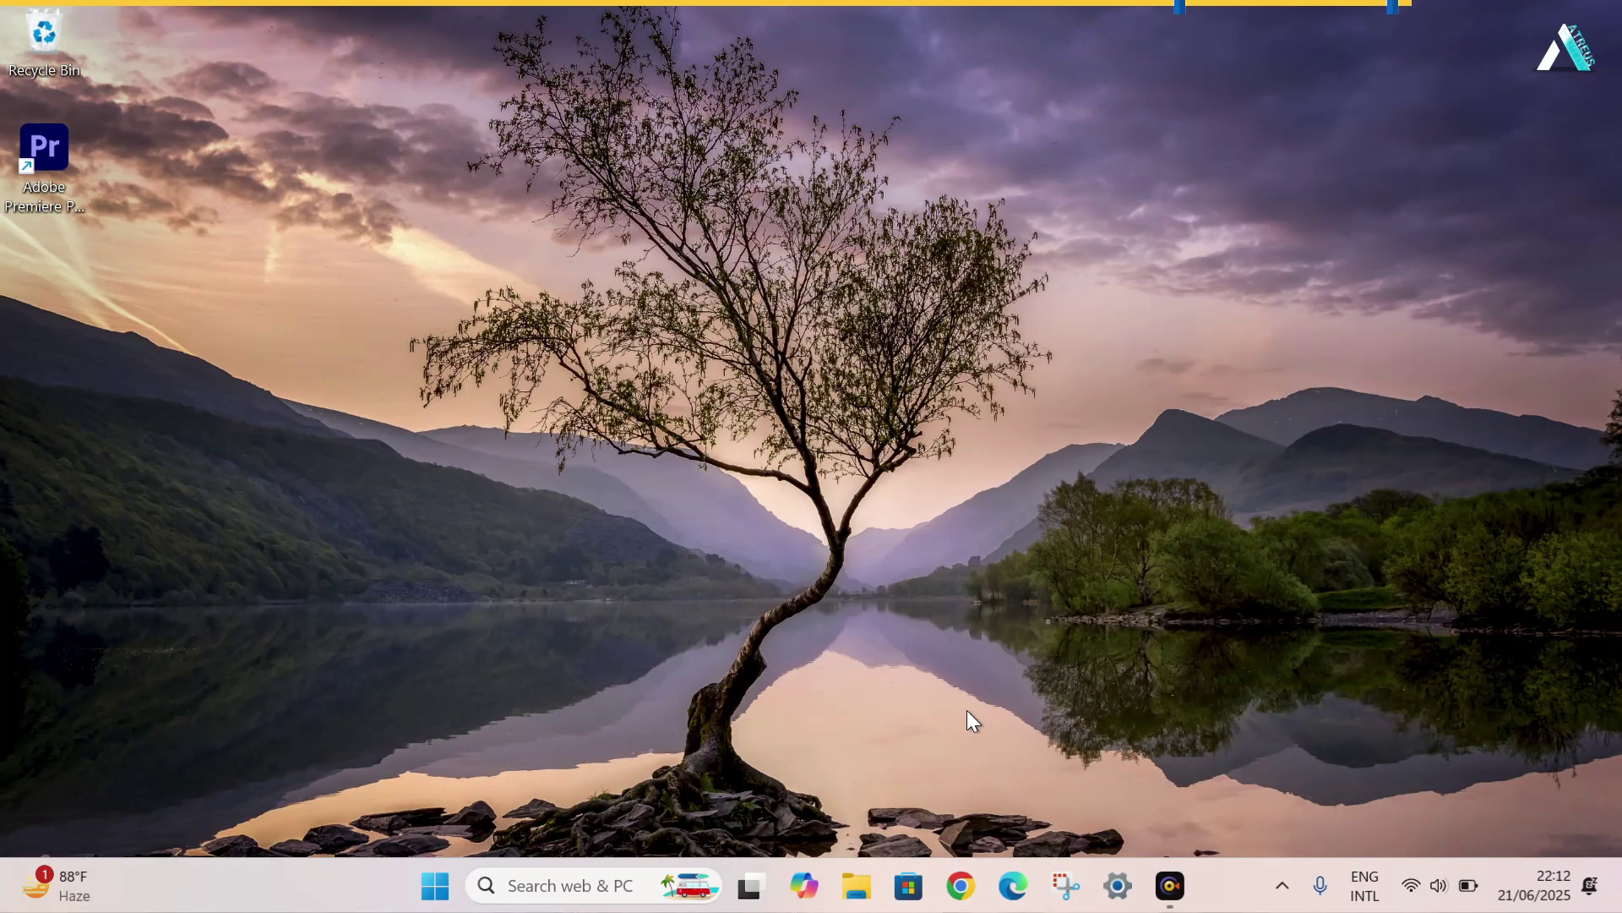
Step: Search Microsoft Store for 'microsoft 365' and launch the installed Microsoft 365 Copilot app
click(921, 899)
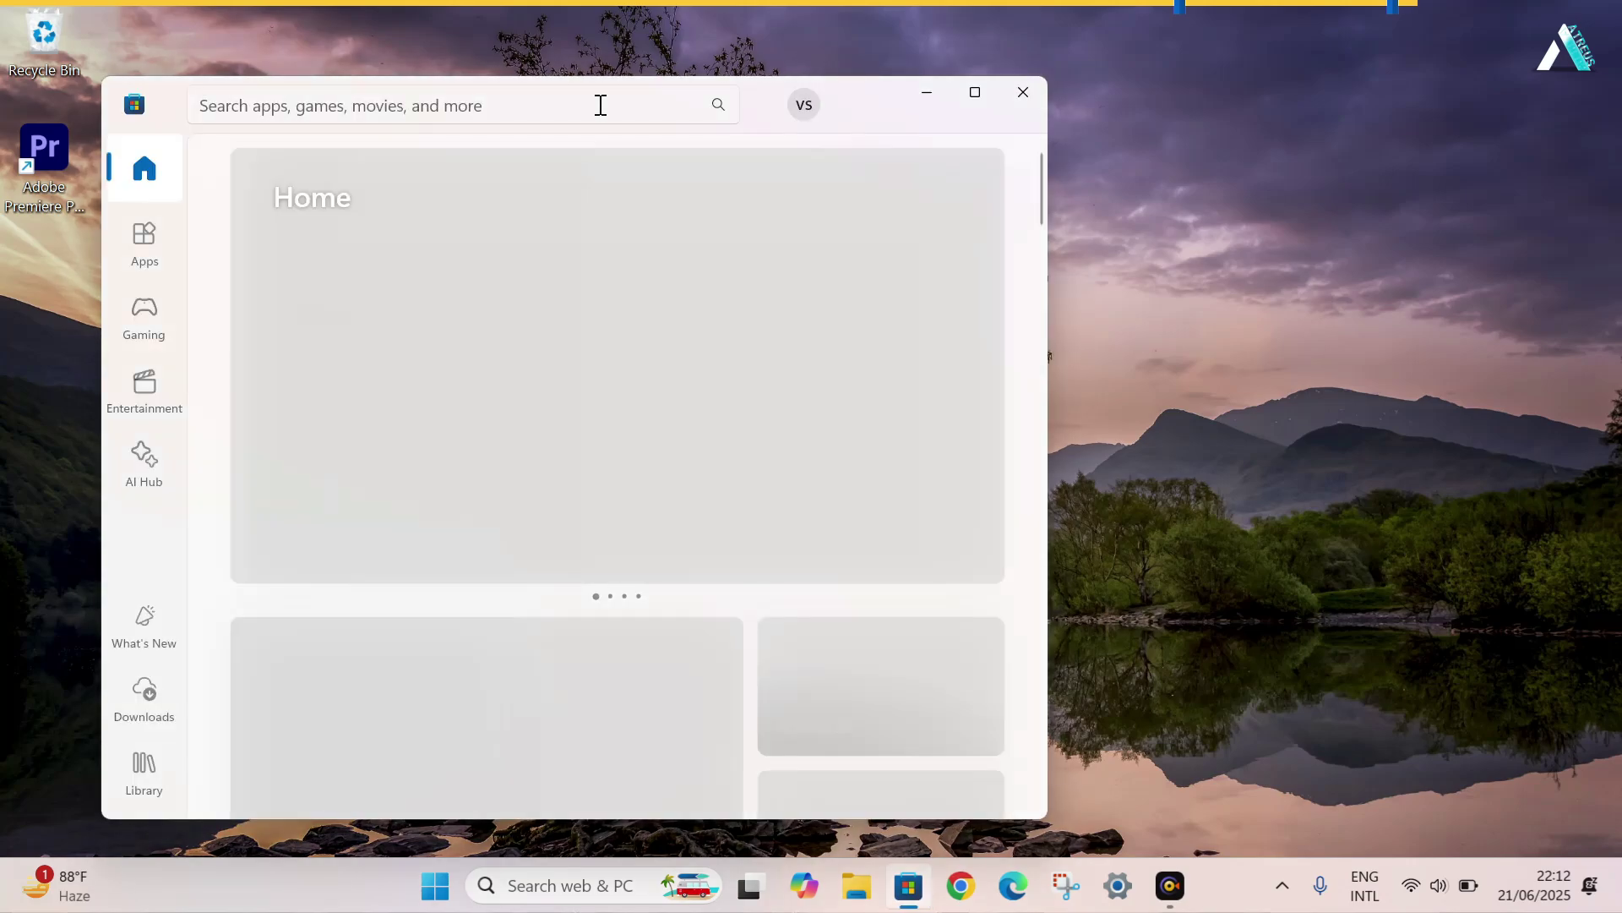
click(599, 103)
text(micro)
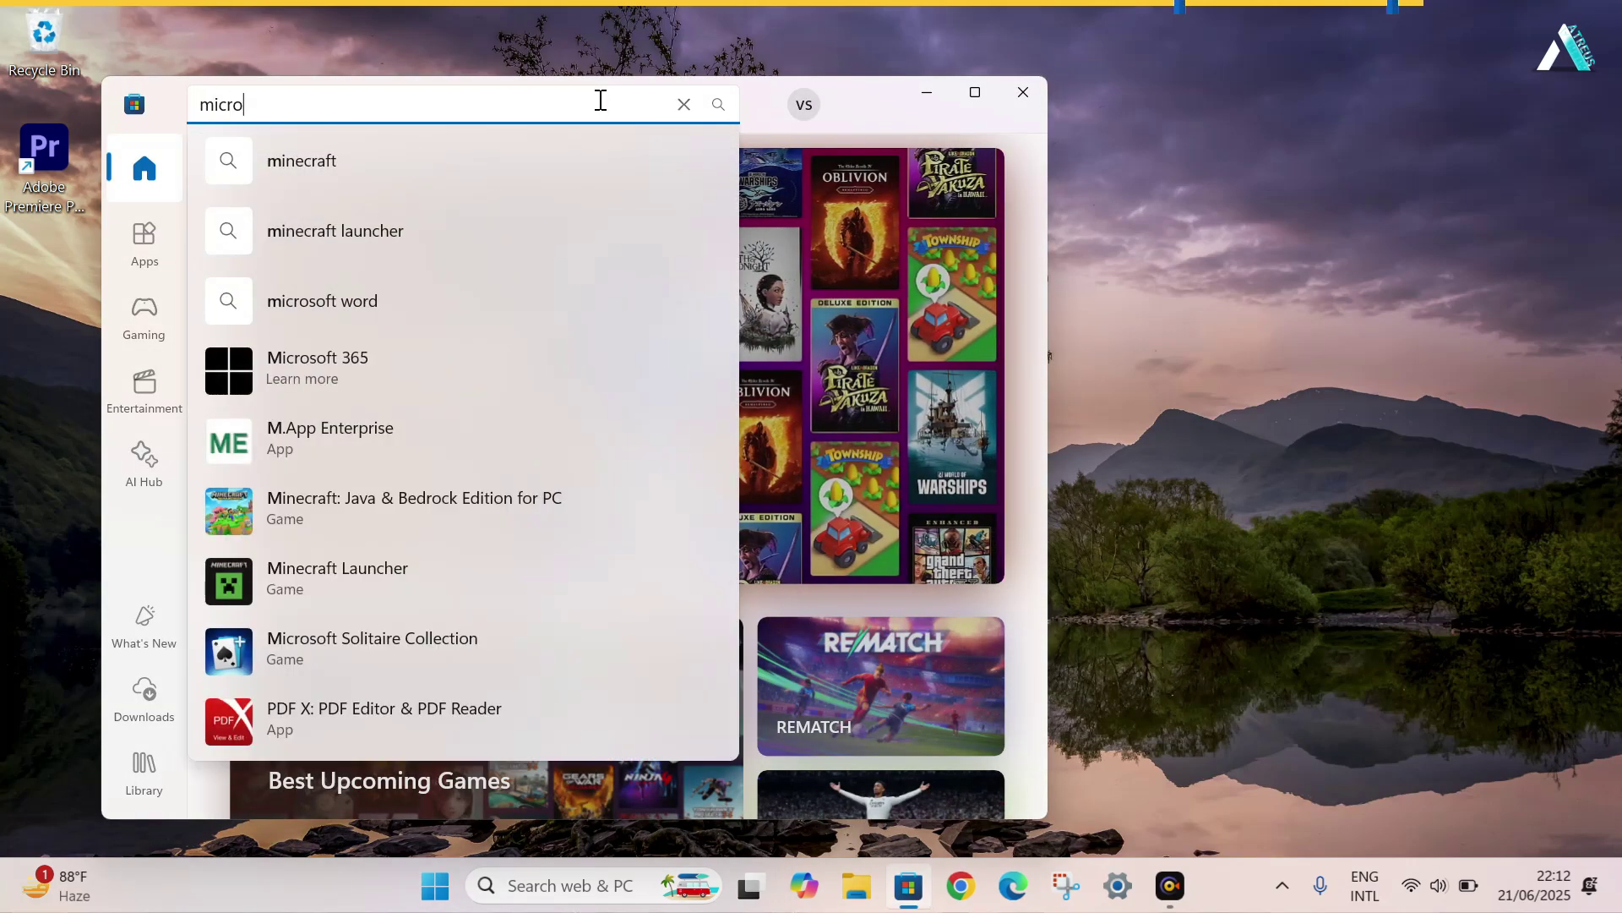
text(soft 365)
key(Return)
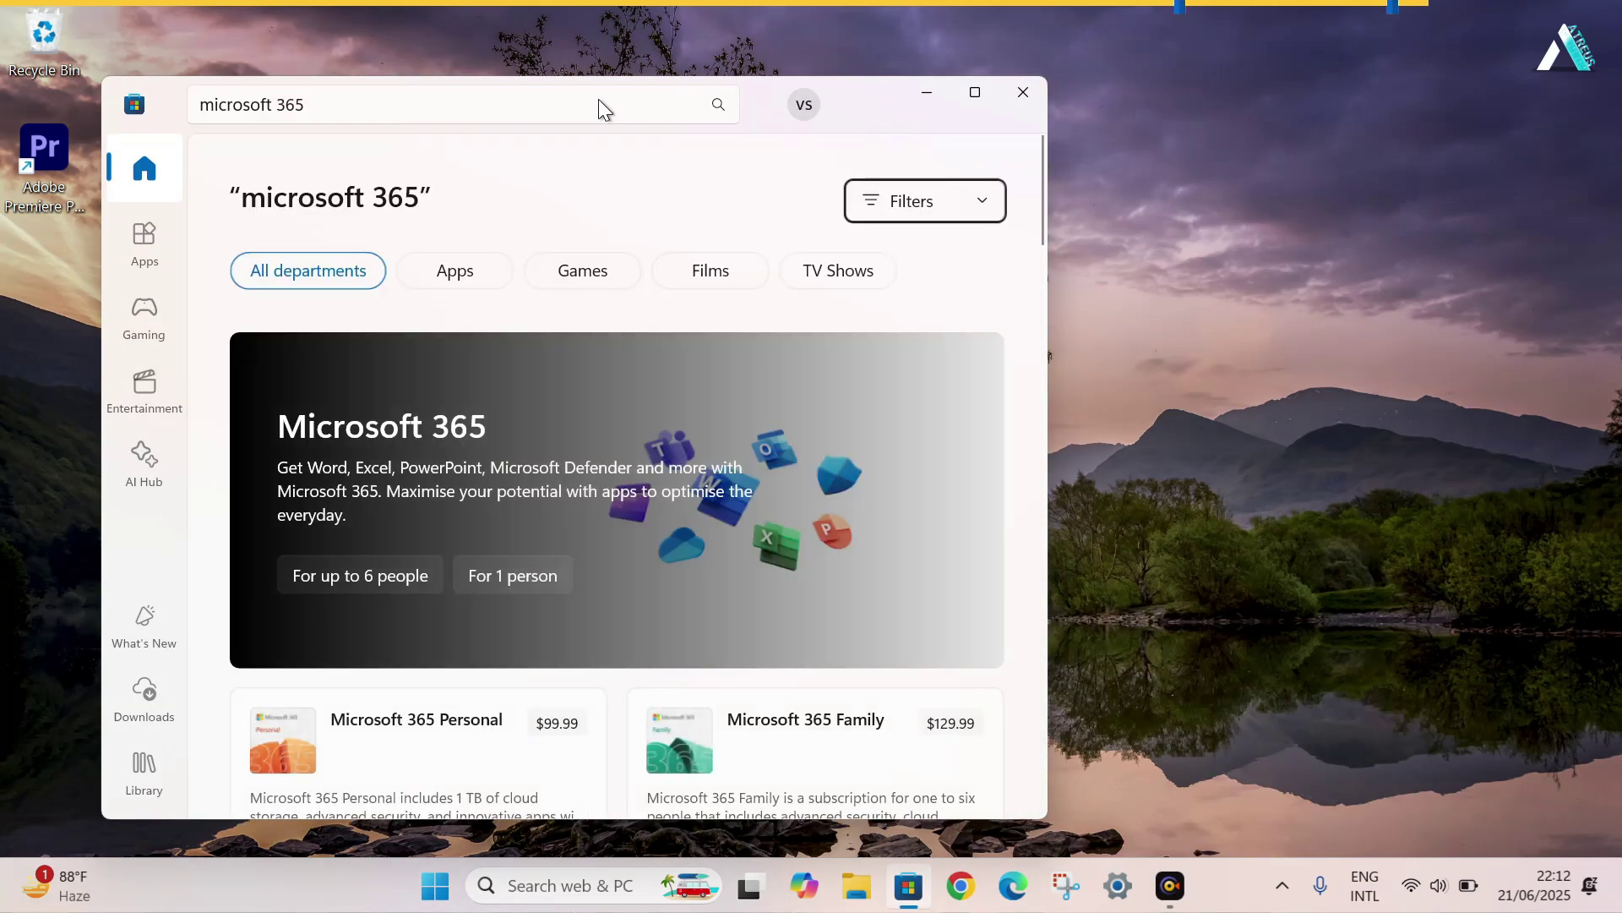
click(974, 93)
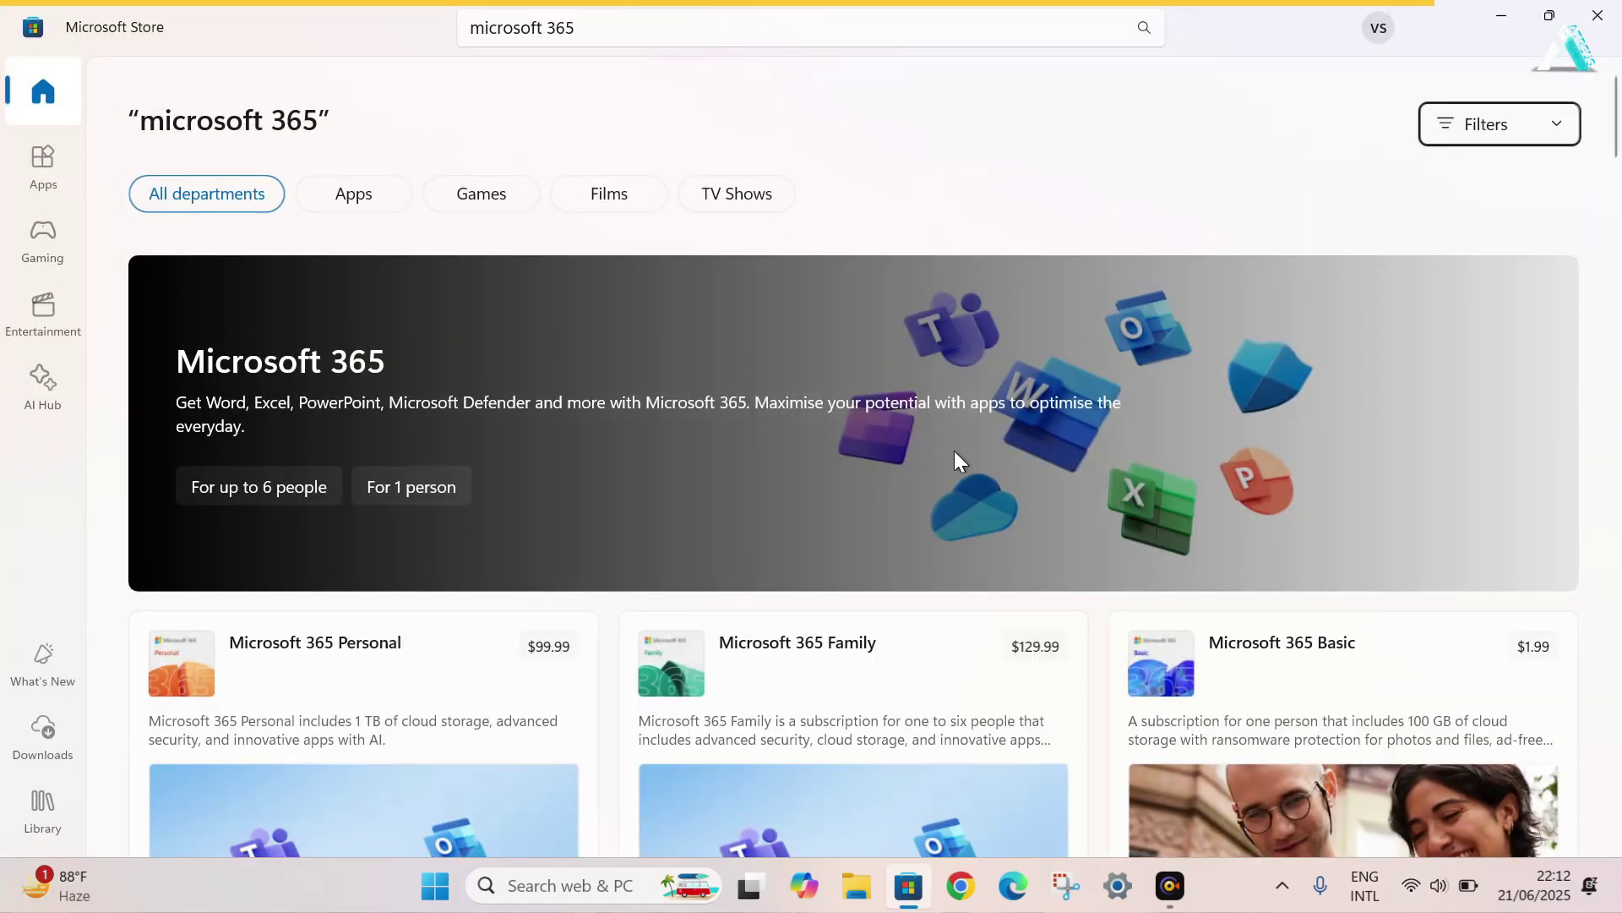
scroll(955, 452, down, 3)
scroll(955, 457, down, 5)
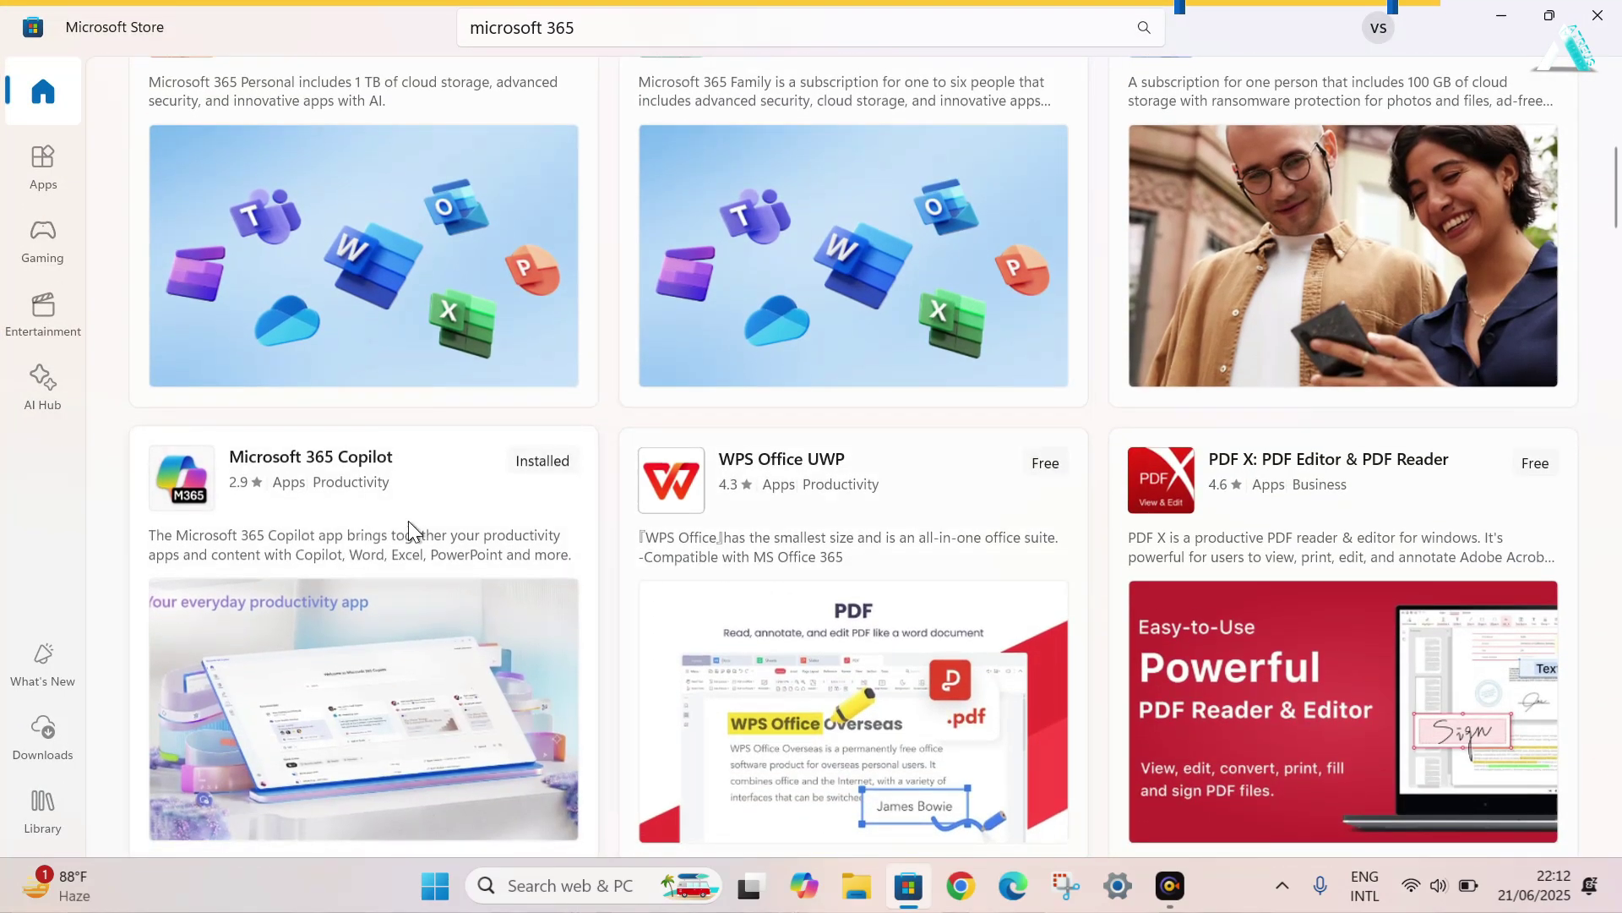
click(331, 498)
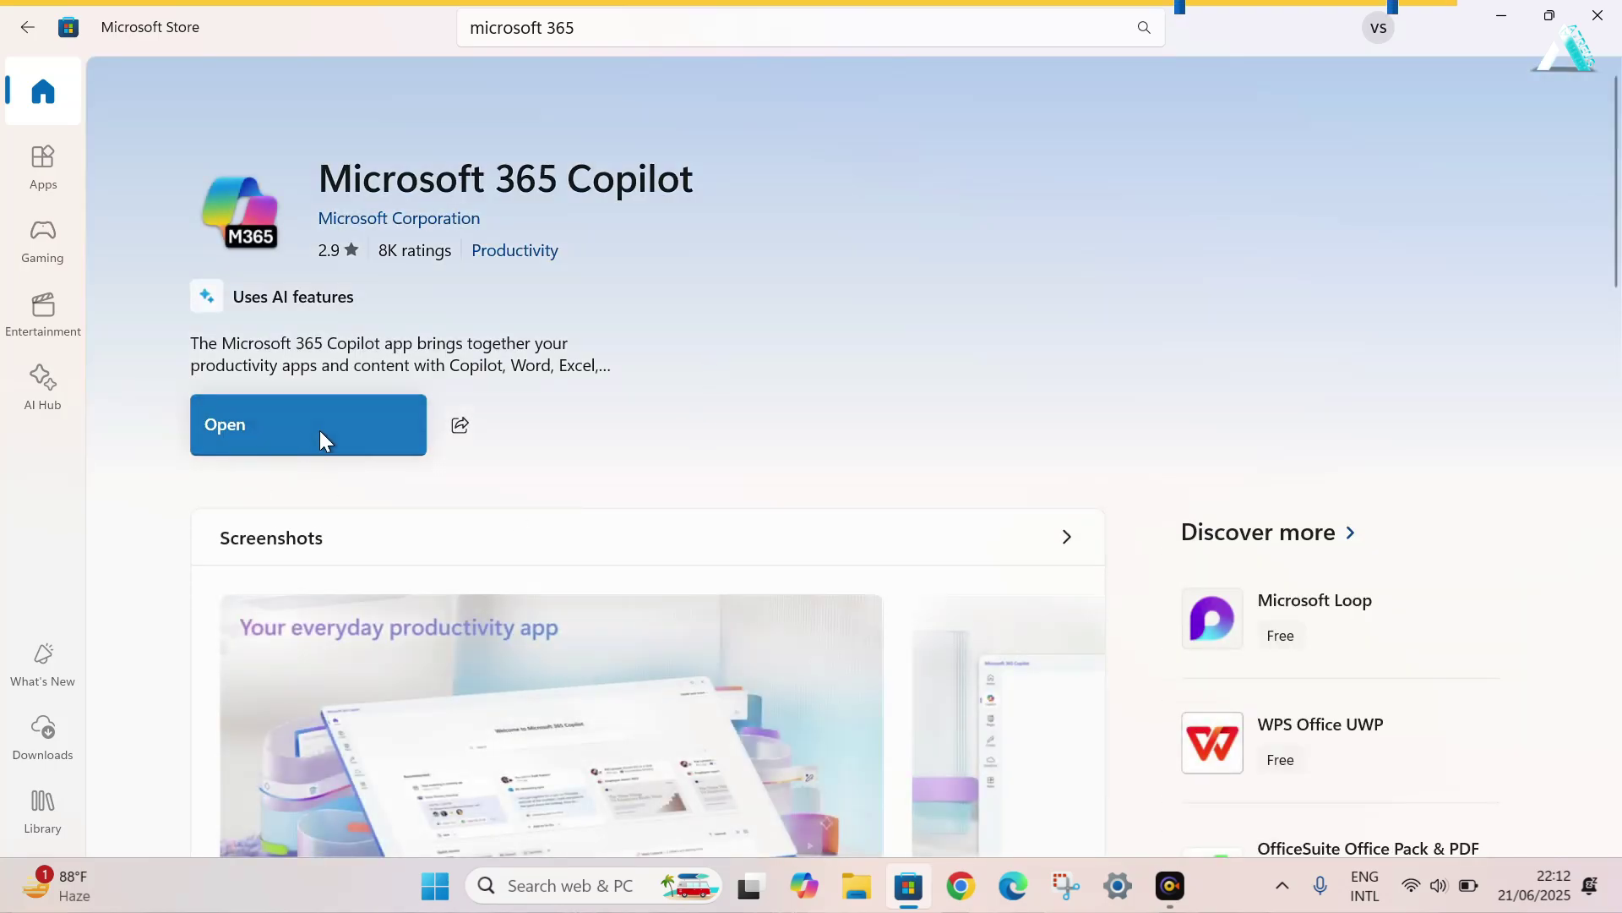
click(320, 433)
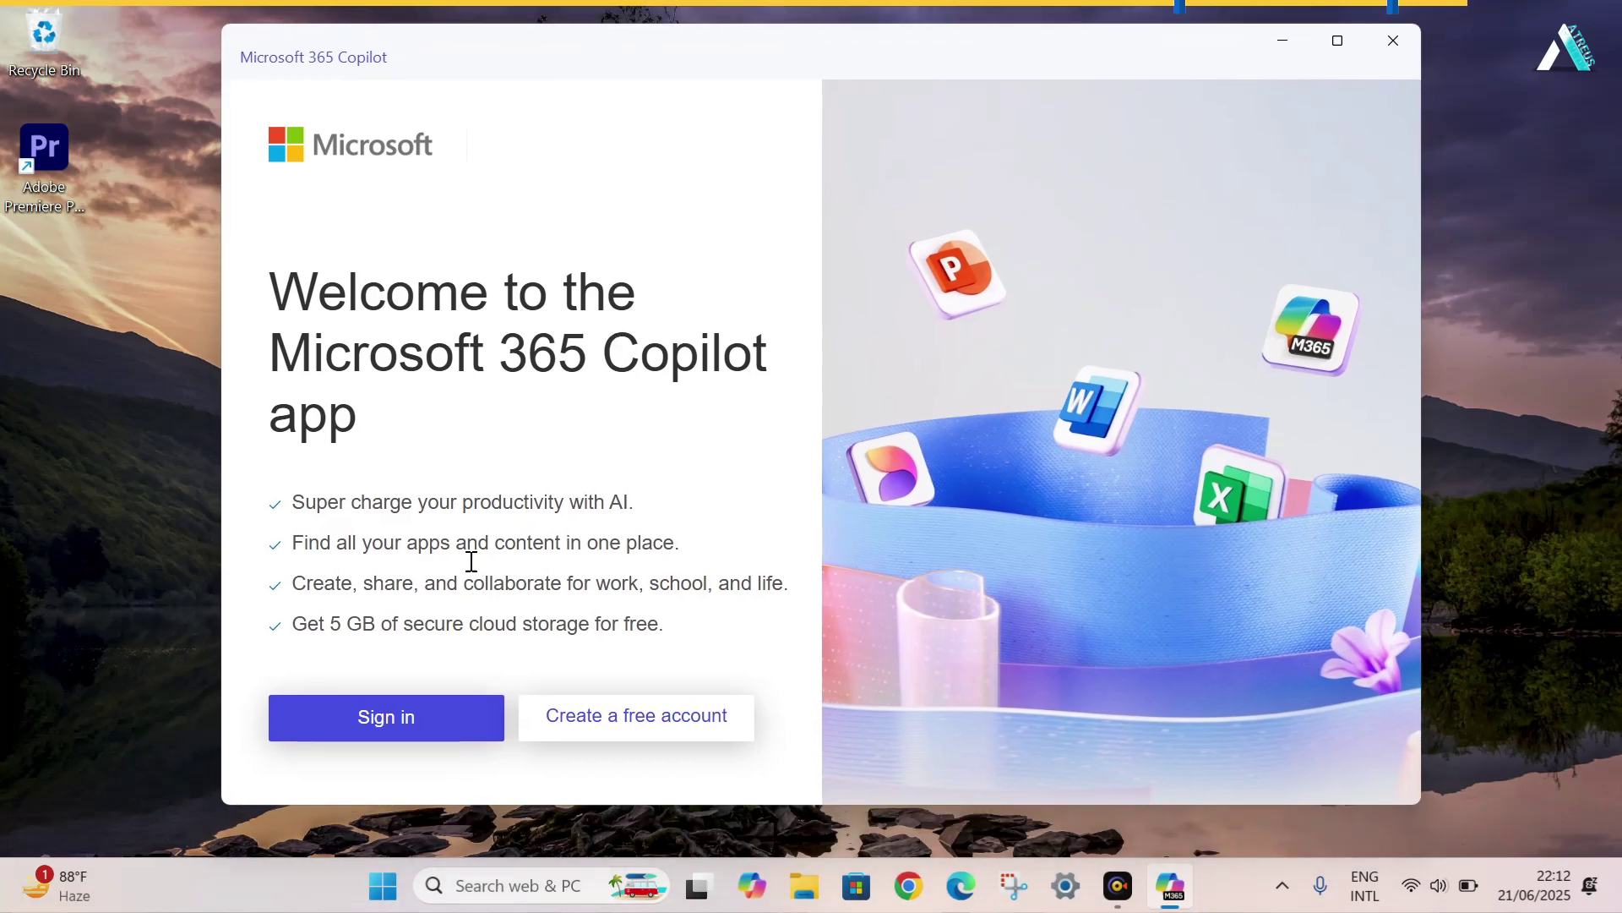
Step: Sign in to the Copilot app with the existing account and dismiss the welcome tour
click(462, 736)
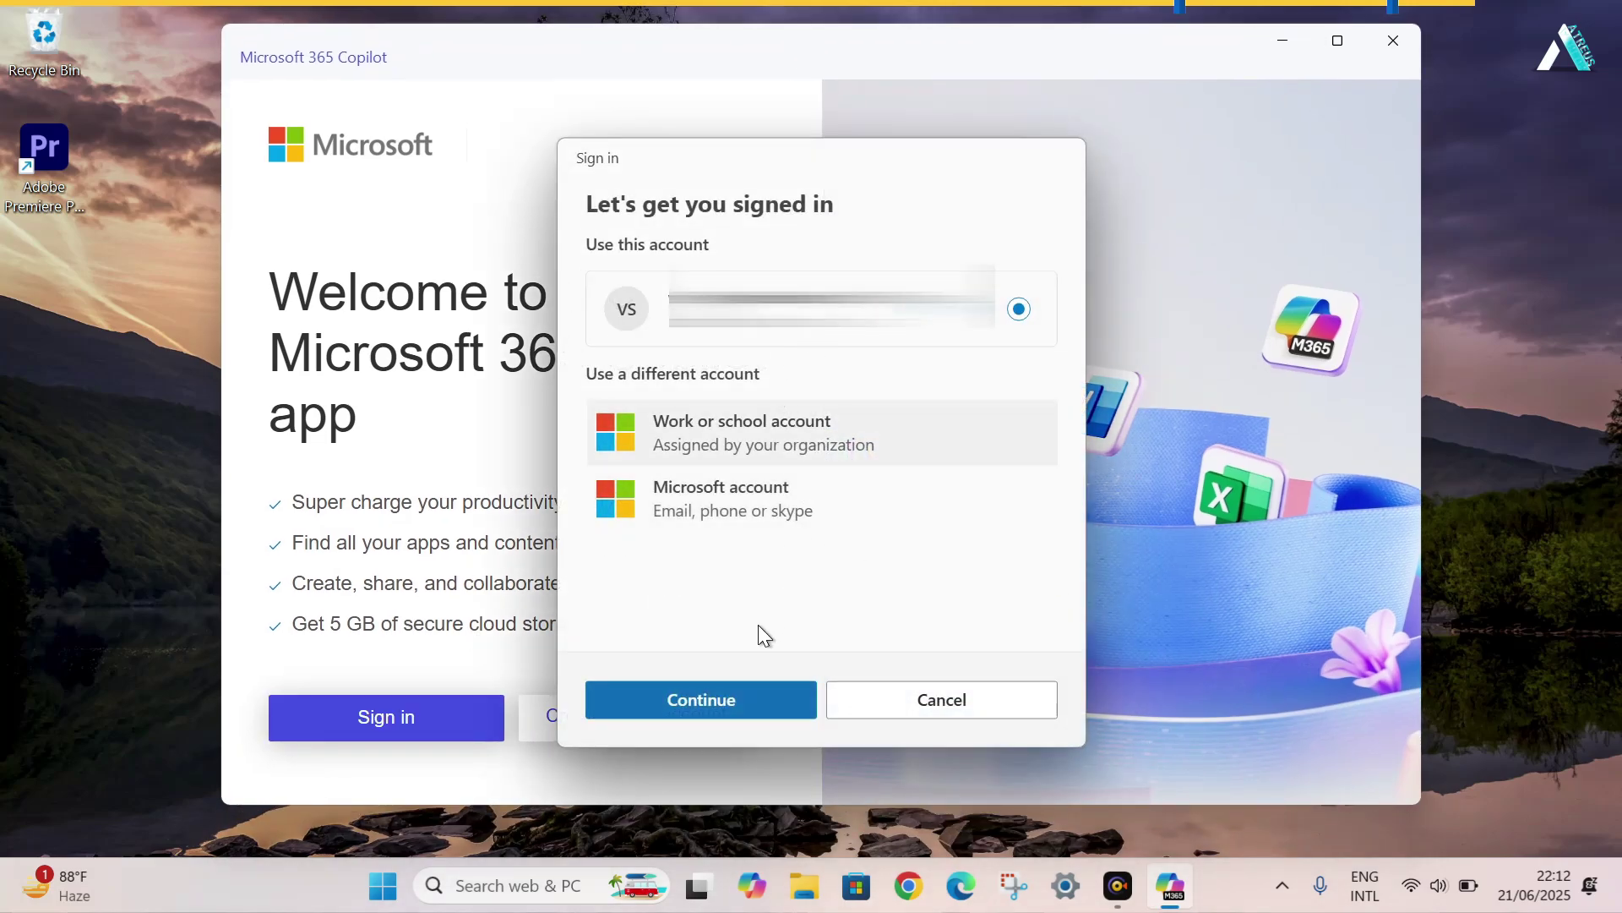
click(757, 701)
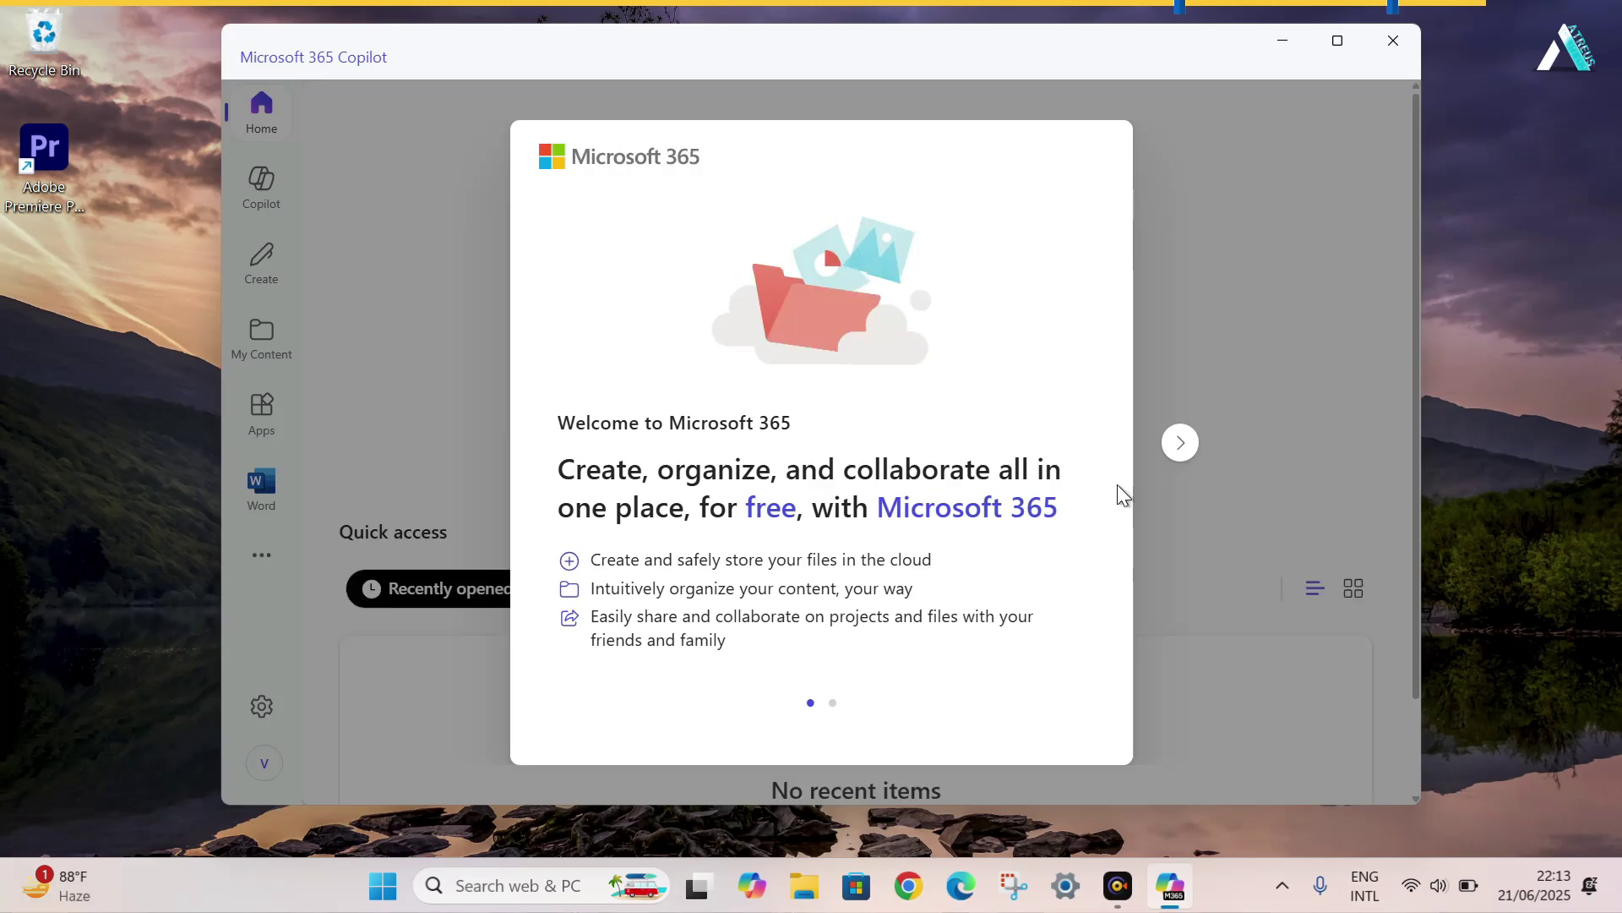
click(1180, 442)
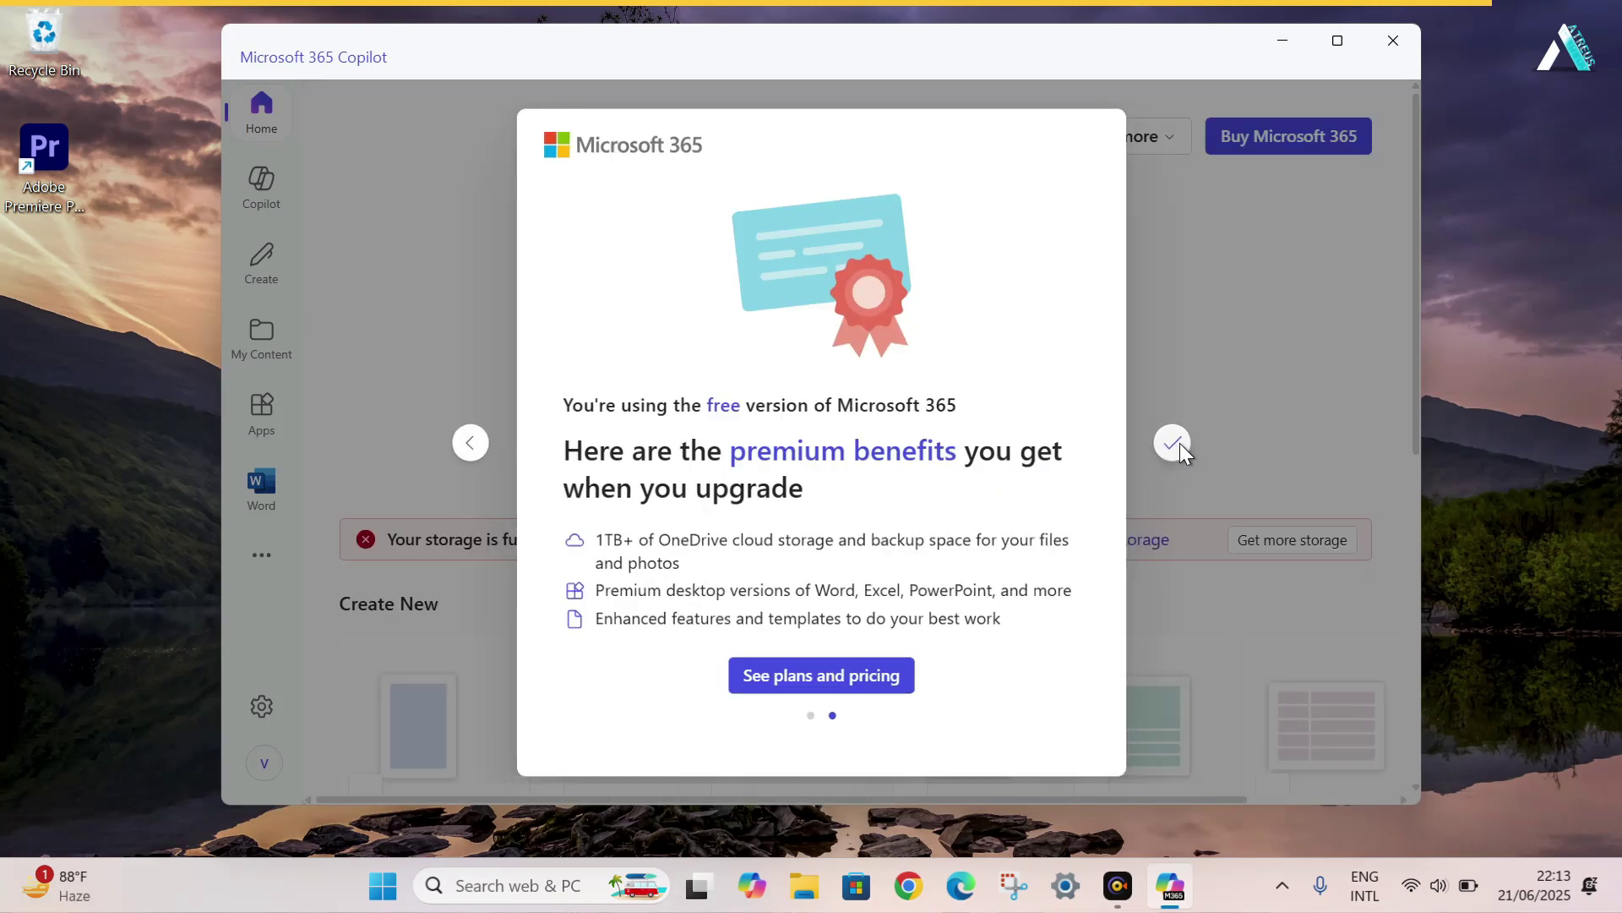
click(1180, 443)
Step: Maximize the Copilot window and reveal the extra apps like Outlook and OneNote
click(1337, 40)
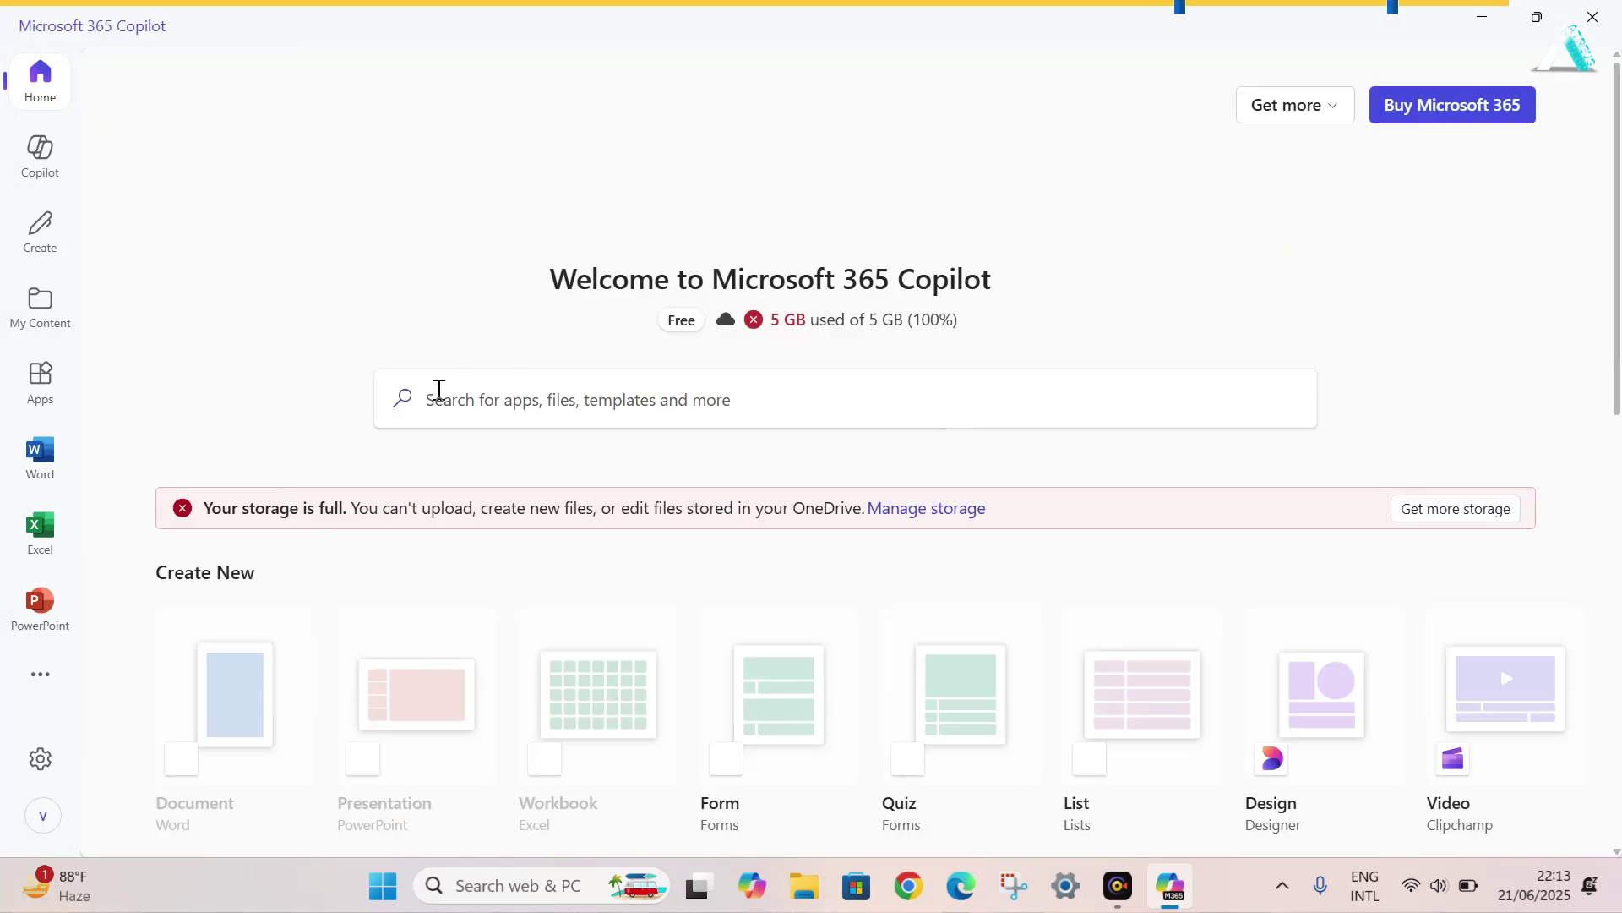
scroll(809, 538, down, 2)
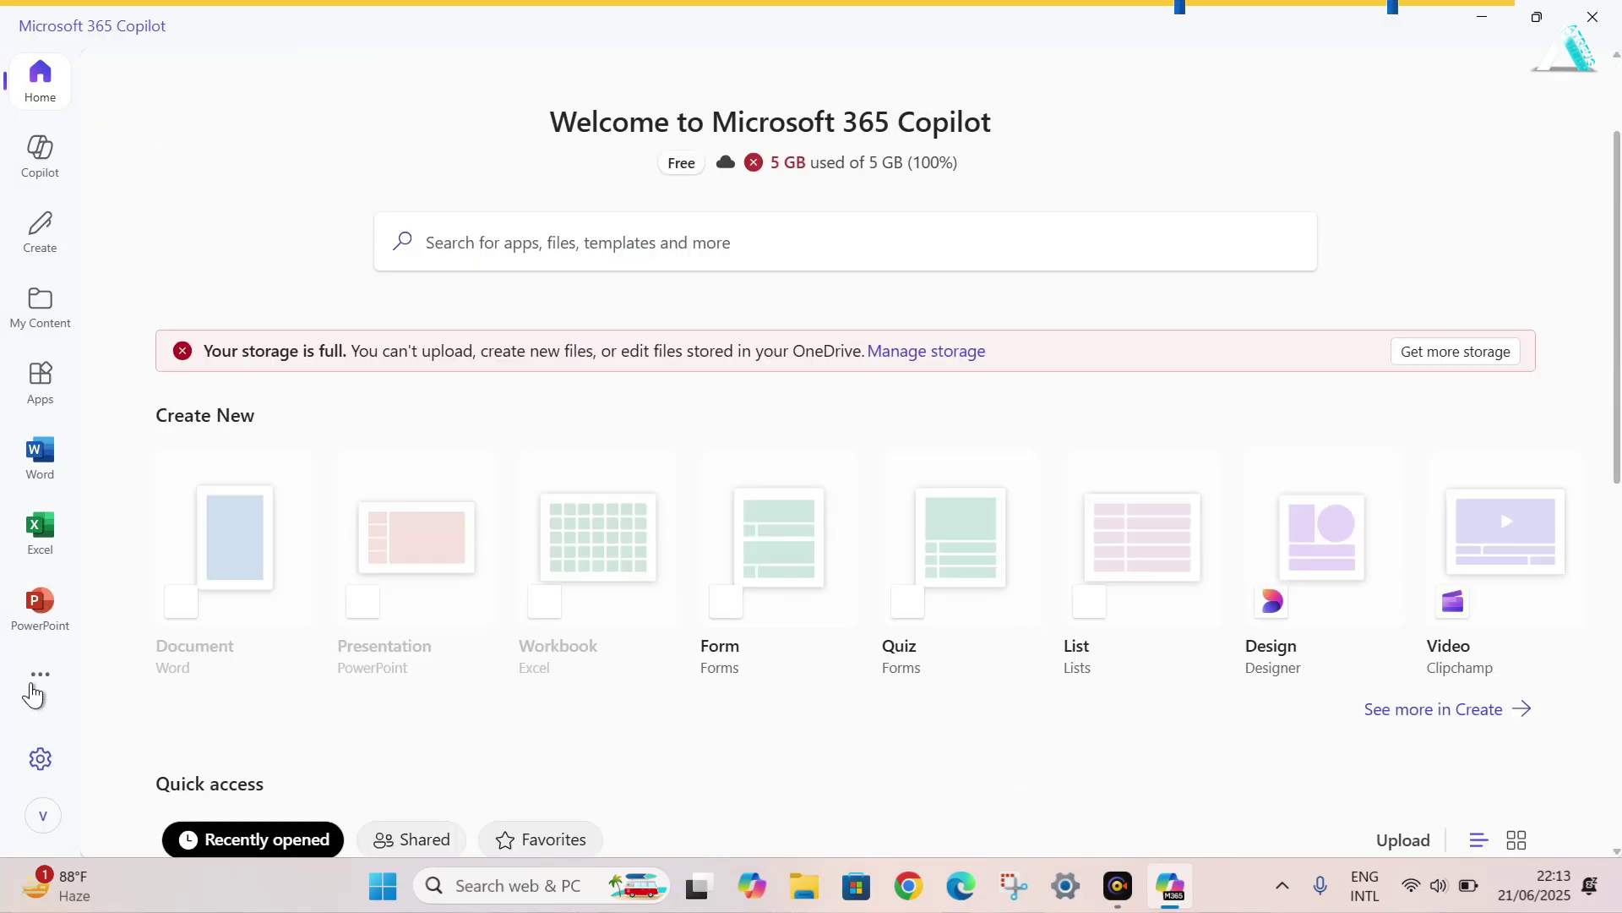
click(41, 688)
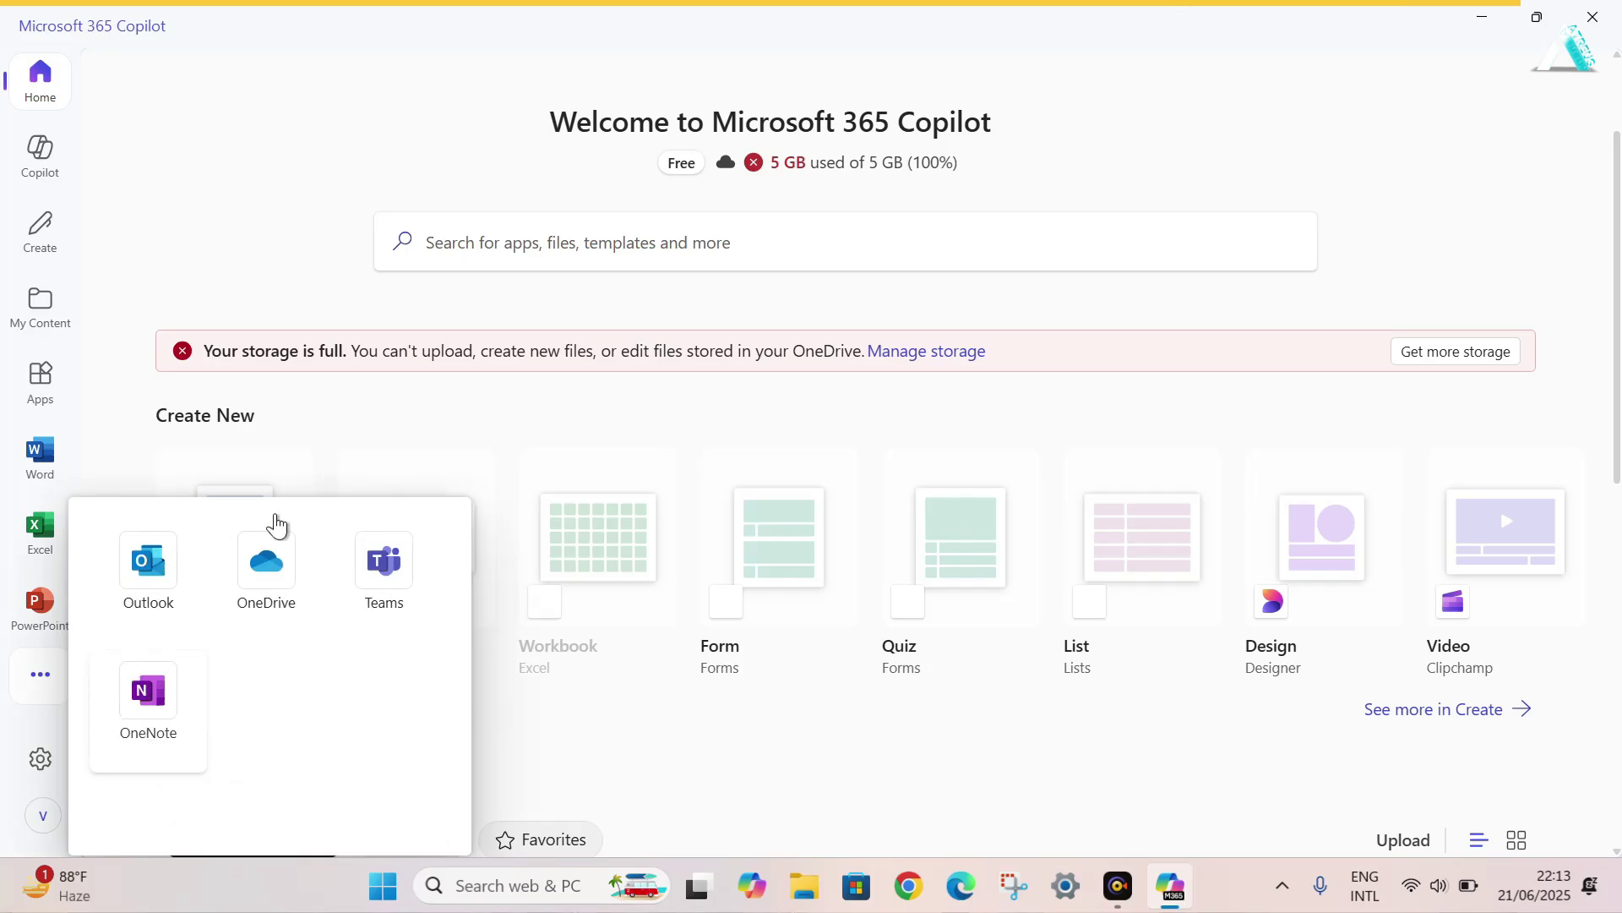
scroll(755, 448, up, 2)
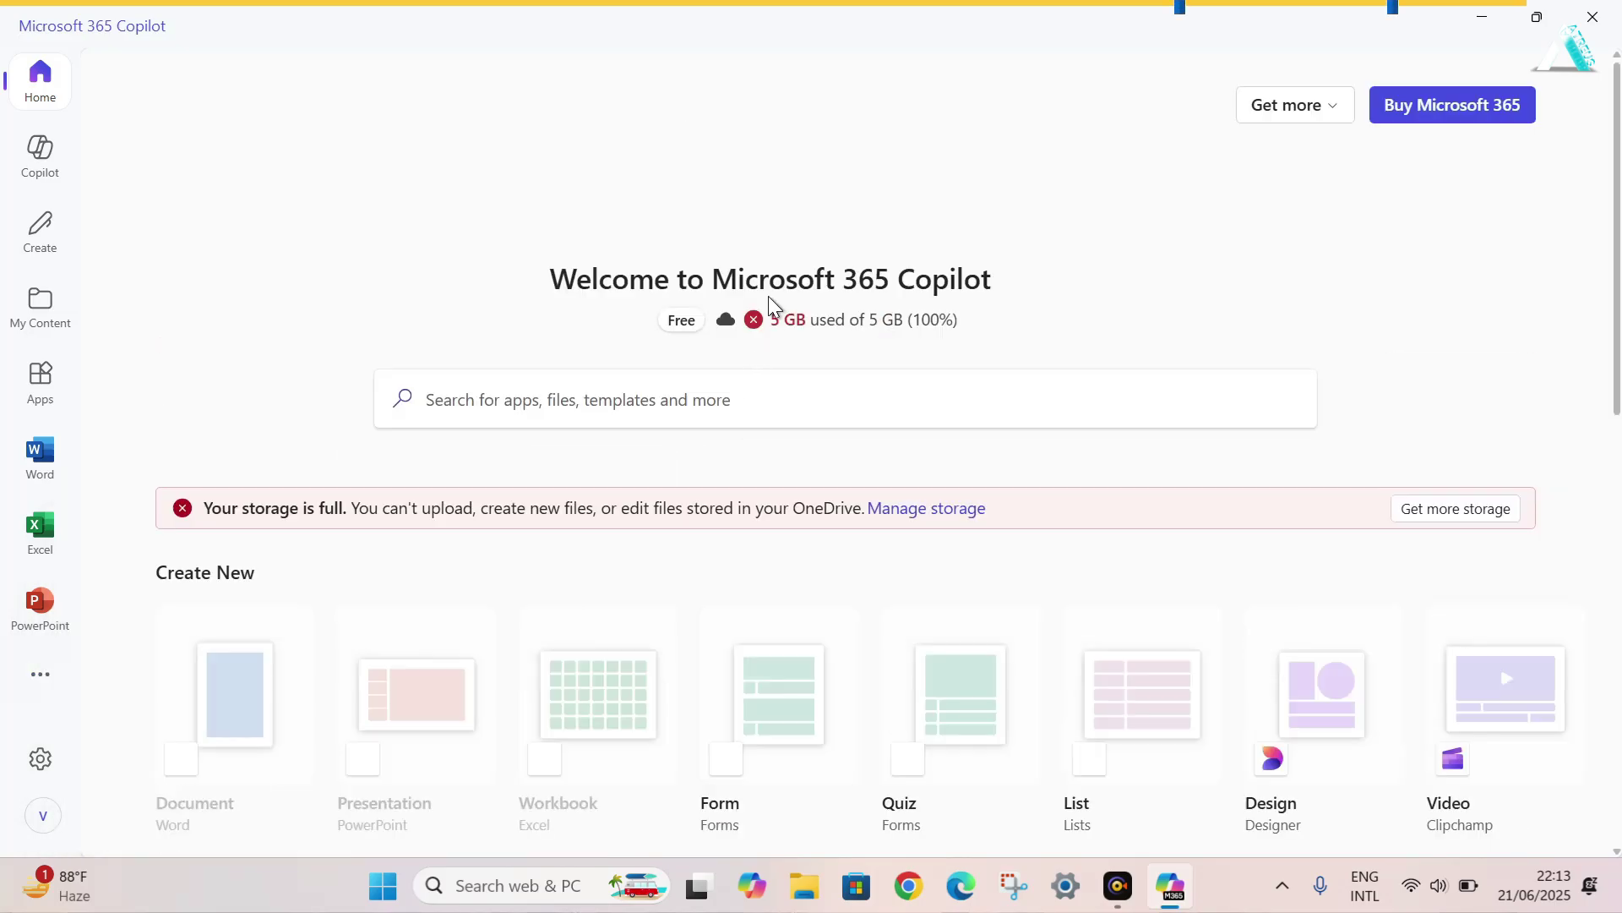